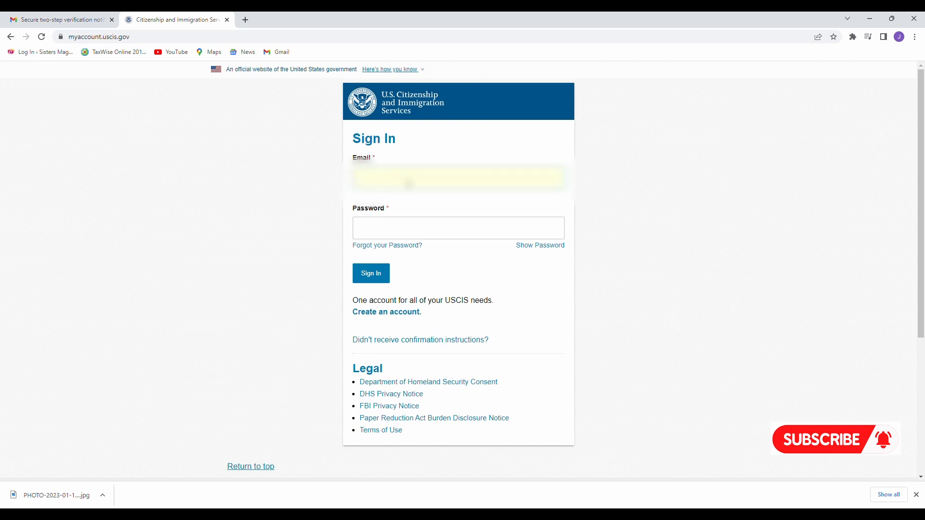
# Enter the account e-mail address and password on the USCIS Online Account sign-in page.
pyautogui.write('???????')
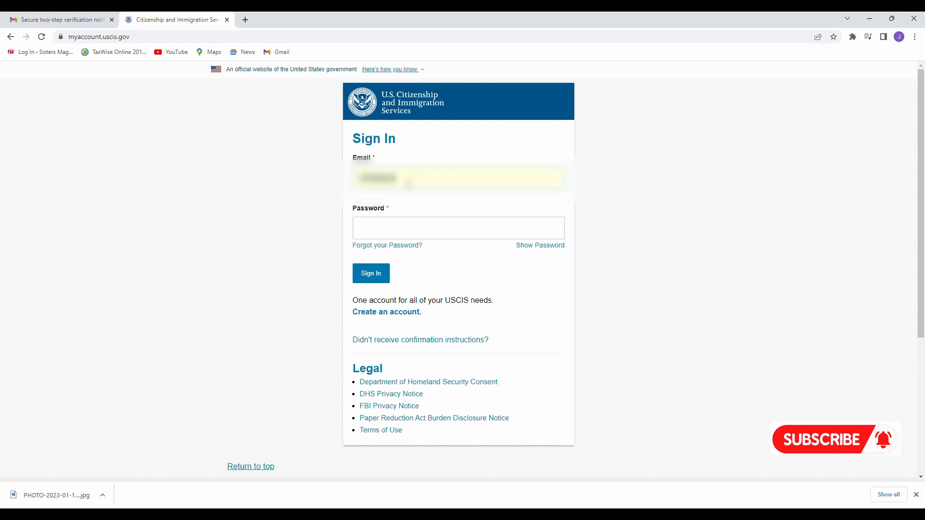
pyautogui.write('?????????????')
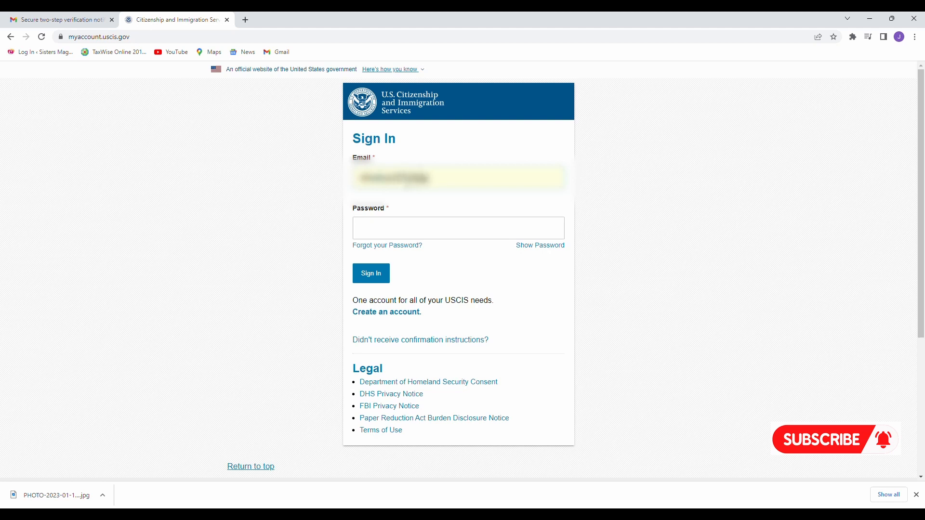
pyautogui.write('????')
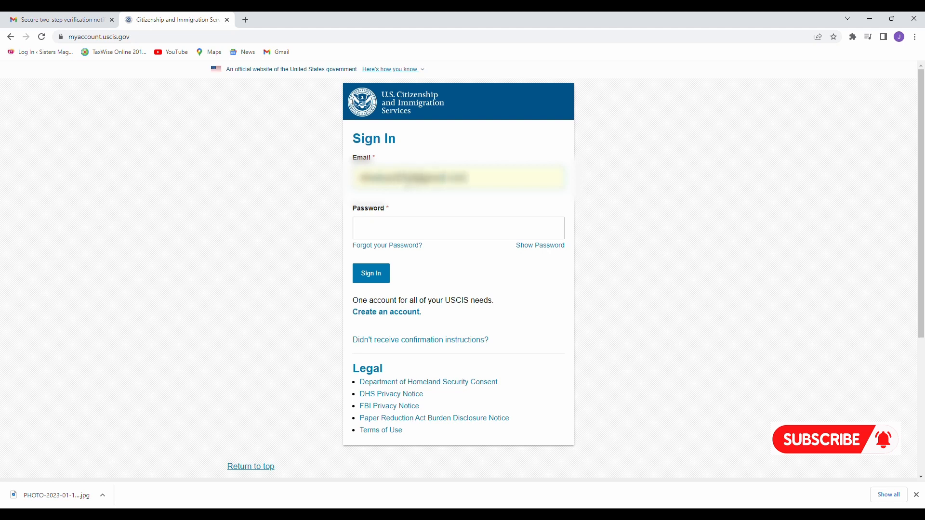
pyautogui.press('Tab')
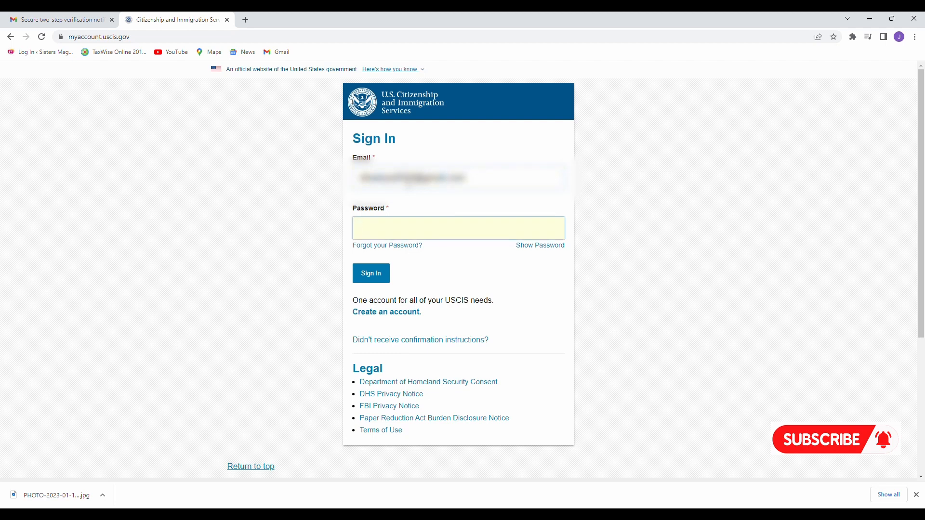
pyautogui.write('?')
# Sign in, then copy the code from the newest USCIS verification e-mail in Gmail.
pyautogui.click(389, 283)
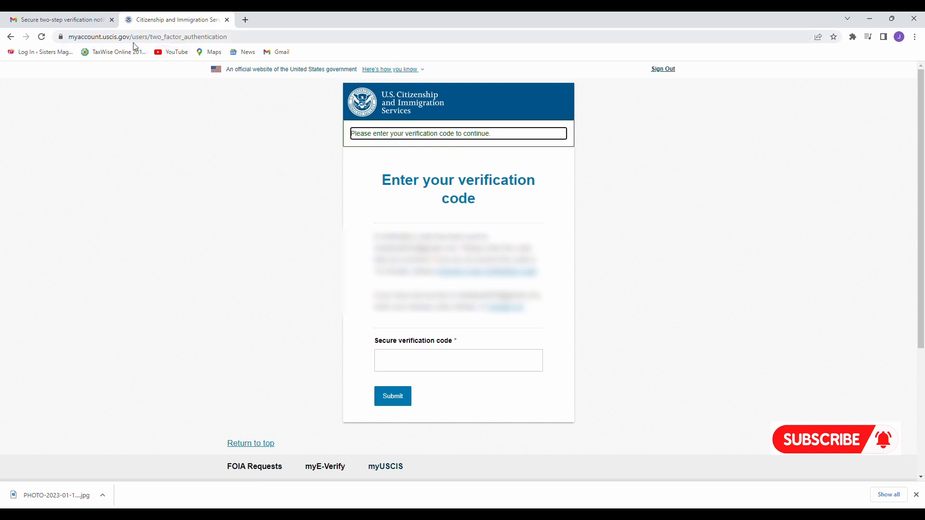
pyautogui.click(75, 18)
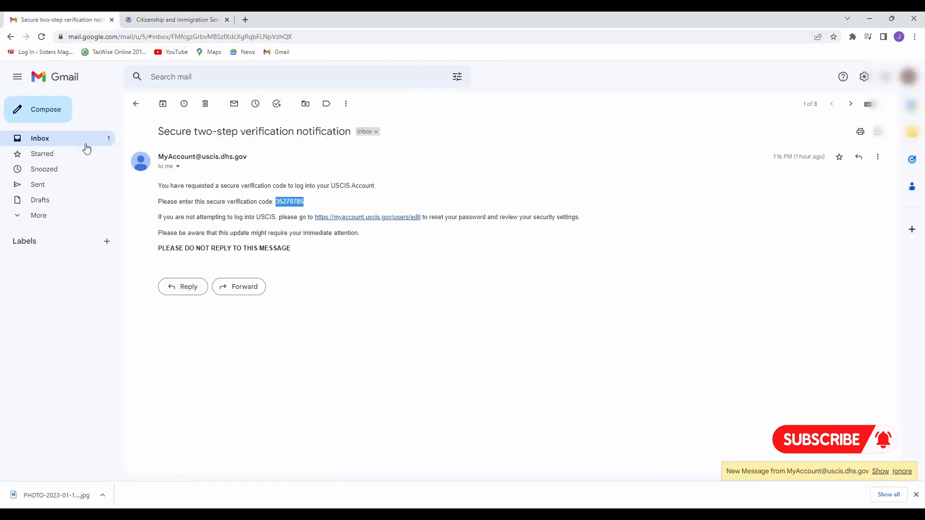
pyautogui.click(85, 144)
pyautogui.click(304, 229)
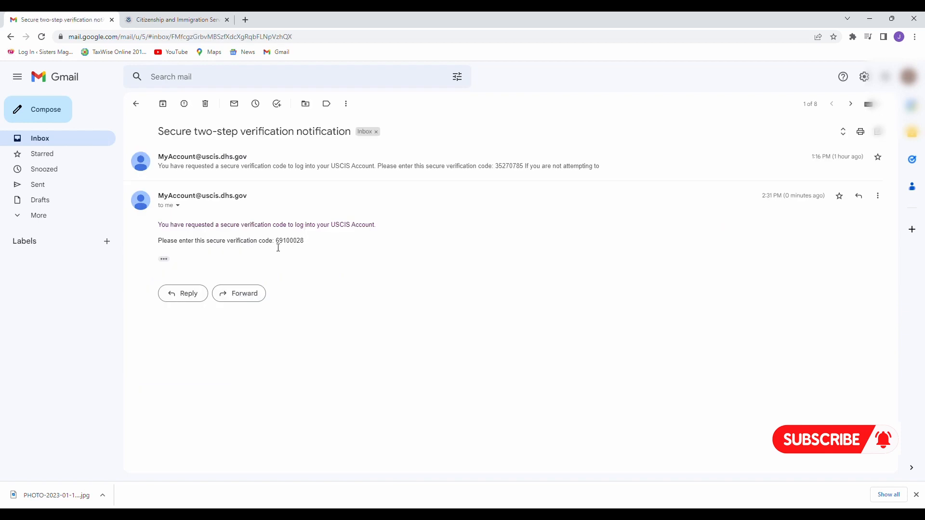
pyautogui.moveTo(275, 246); pyautogui.dragTo(309, 248)
pyautogui.hotkey('ctrl', 'c')
# Paste the code into the Secure verification code field and submit it.
pyautogui.click(147, 16)
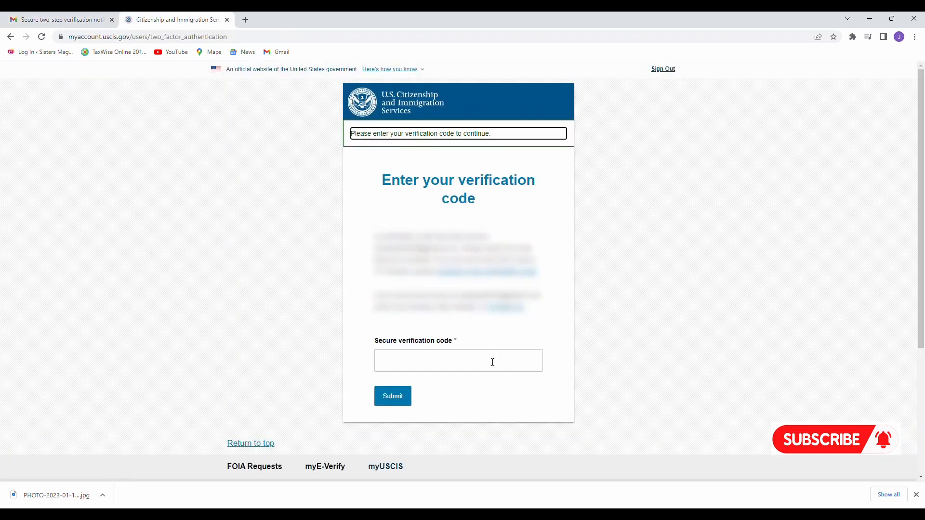
pyautogui.click(477, 369)
pyautogui.hotkey('ctrl', 'v')
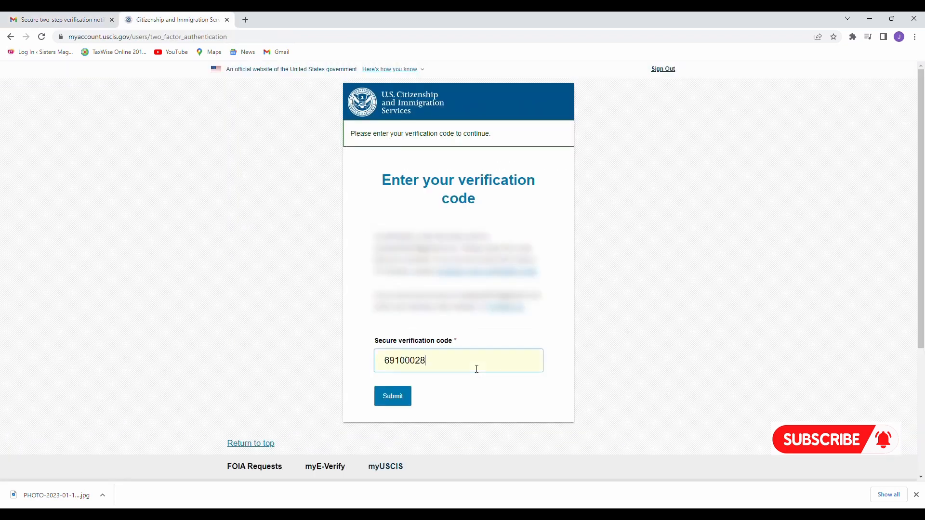
pyautogui.click(393, 400)
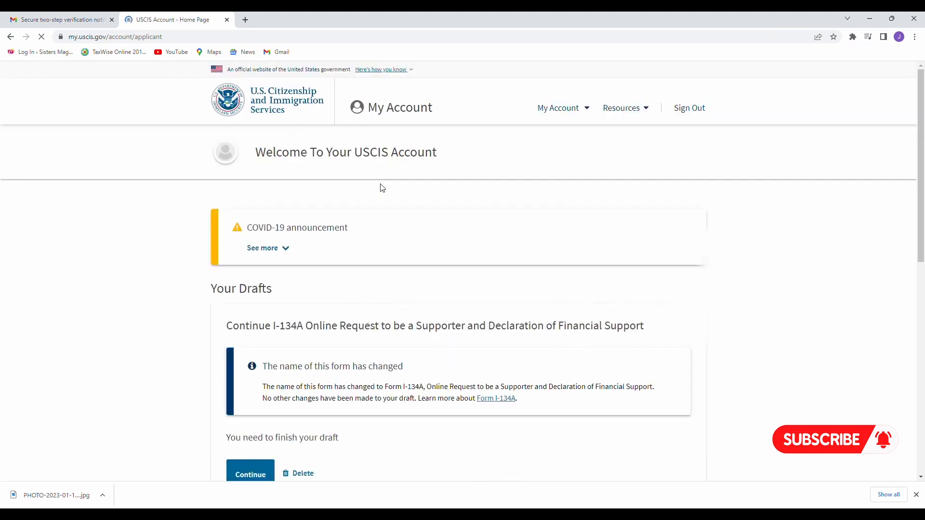
pyautogui.scroll(-2, 383, 188)
pyautogui.scroll(1, 382, 188)
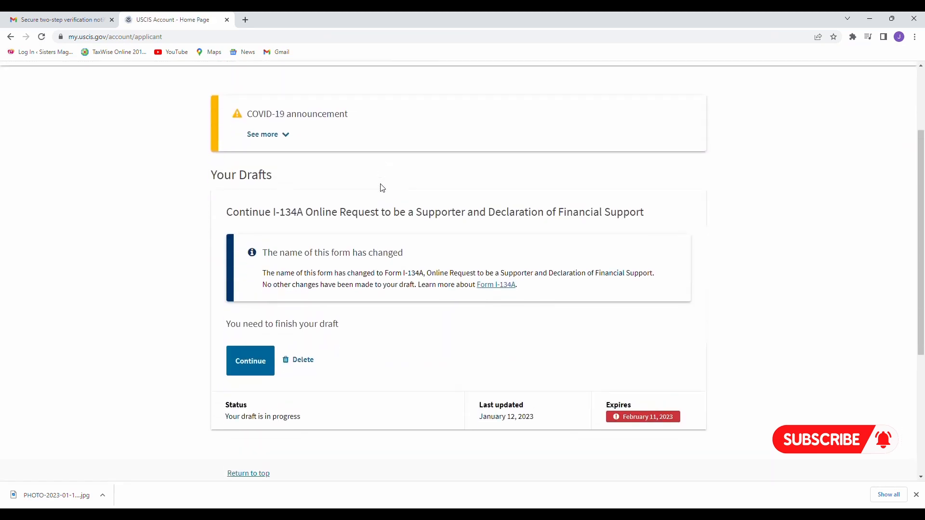
pyautogui.scroll(-1, 382, 188)
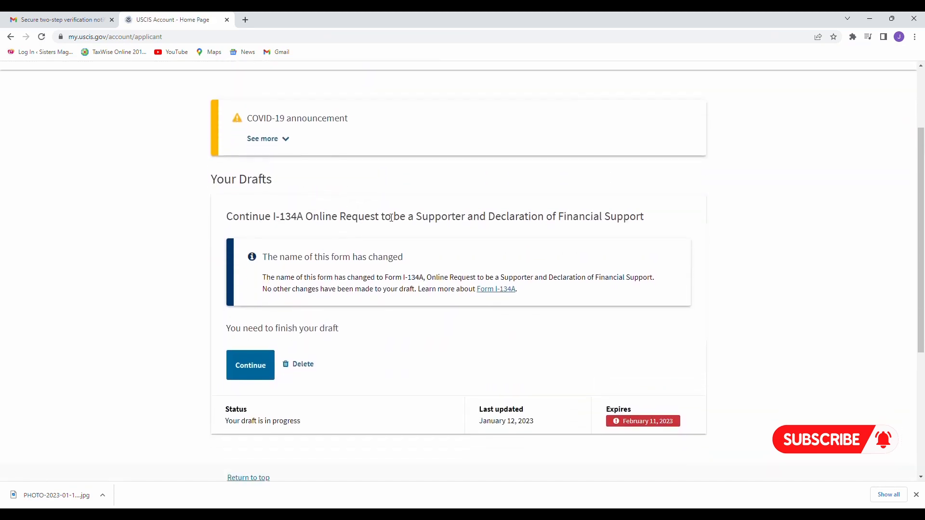
pyautogui.scroll(2, 391, 217)
pyautogui.scroll(-1, 395, 215)
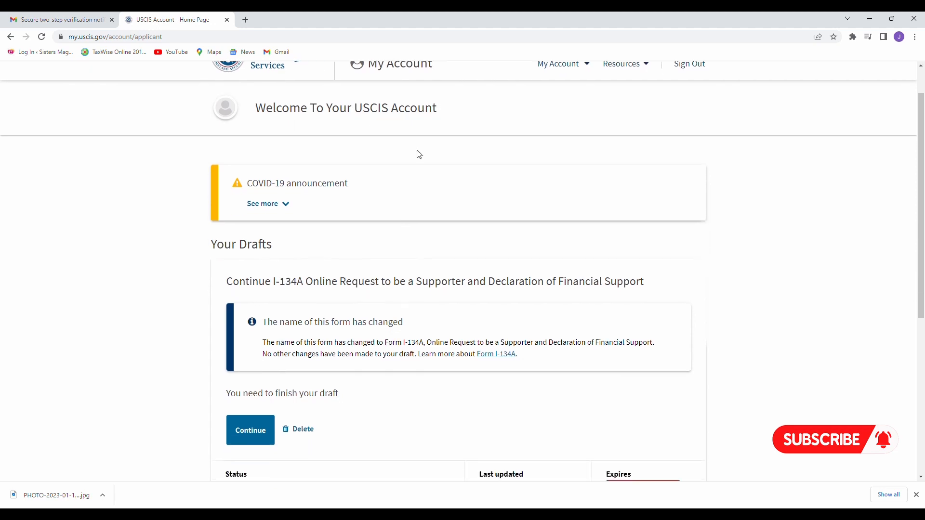
pyautogui.scroll(-2, 420, 154)
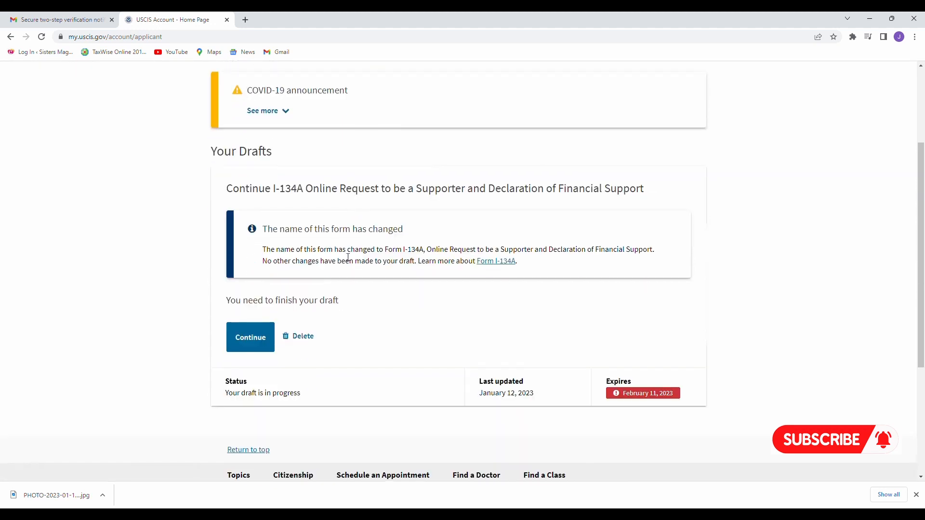
pyautogui.scroll(-1, 347, 256)
pyautogui.scroll(1, 333, 248)
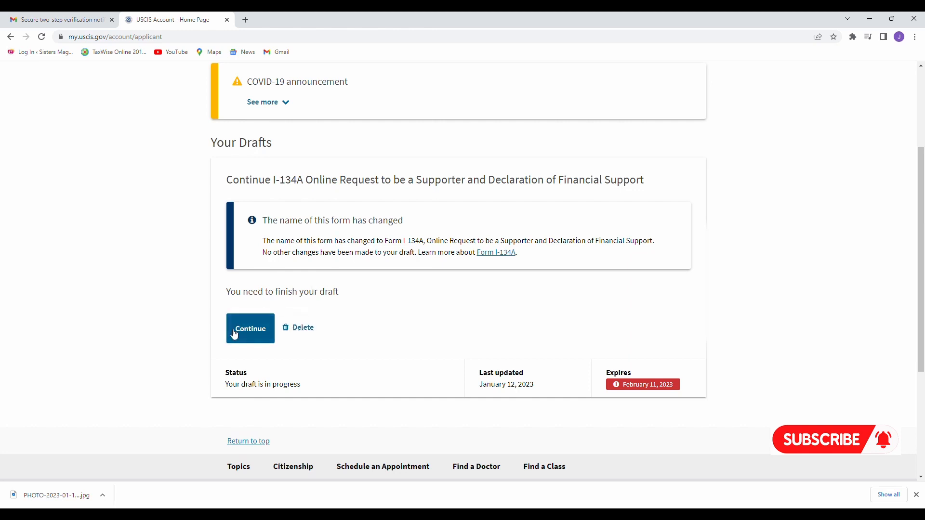
pyautogui.click(251, 331)
# Resume the I-134A draft and review the name page, with other names answered No.
pyautogui.click(251, 331)
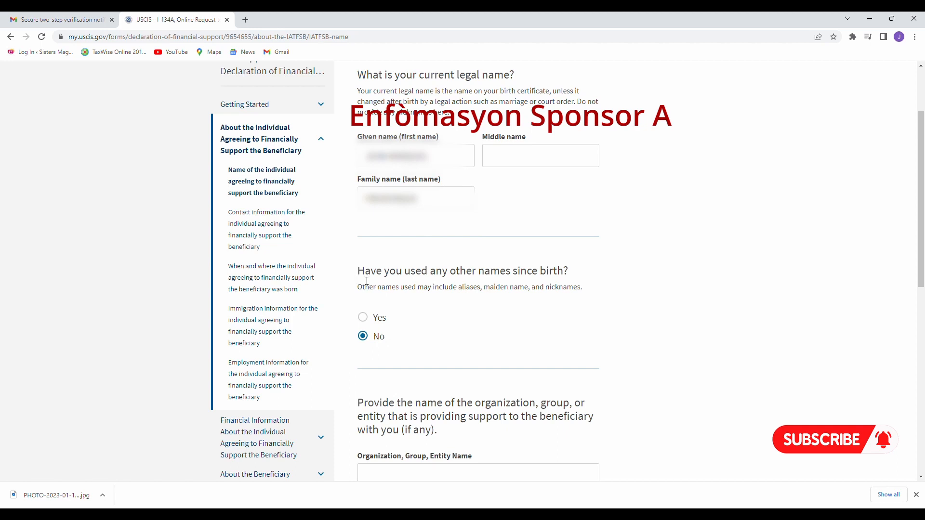
pyautogui.moveTo(367, 281); pyautogui.dragTo(579, 281)
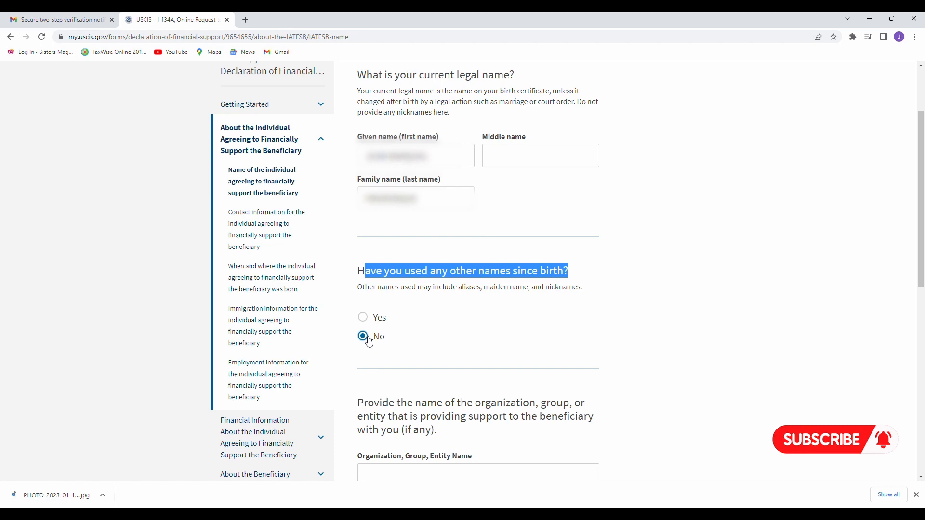
pyautogui.scroll(-5, 473, 317)
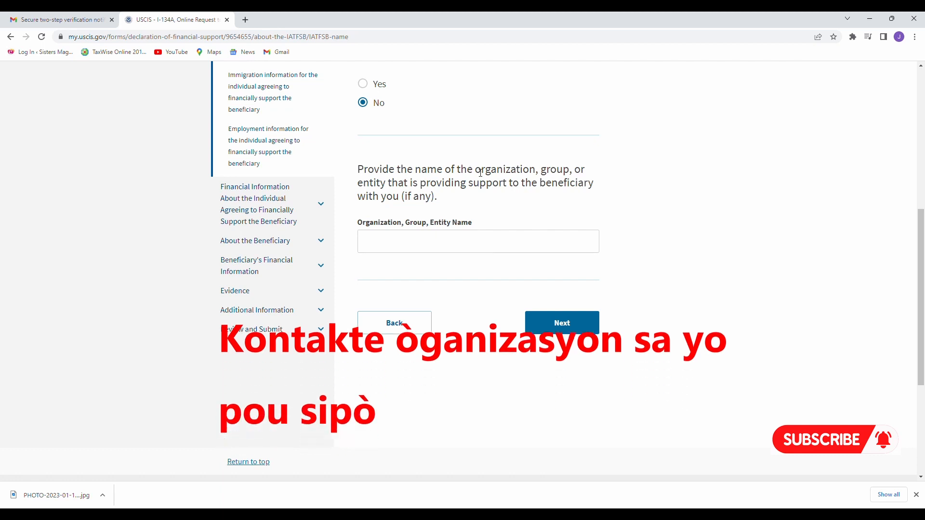
pyautogui.moveTo(474, 169); pyautogui.dragTo(594, 183)
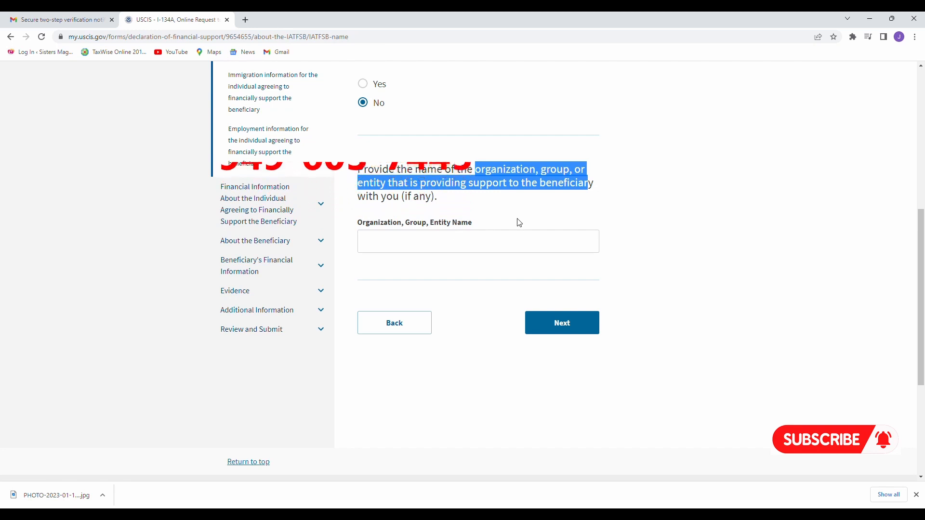
pyautogui.scroll(-1, 486, 263)
pyautogui.scroll(-1, 486, 263)
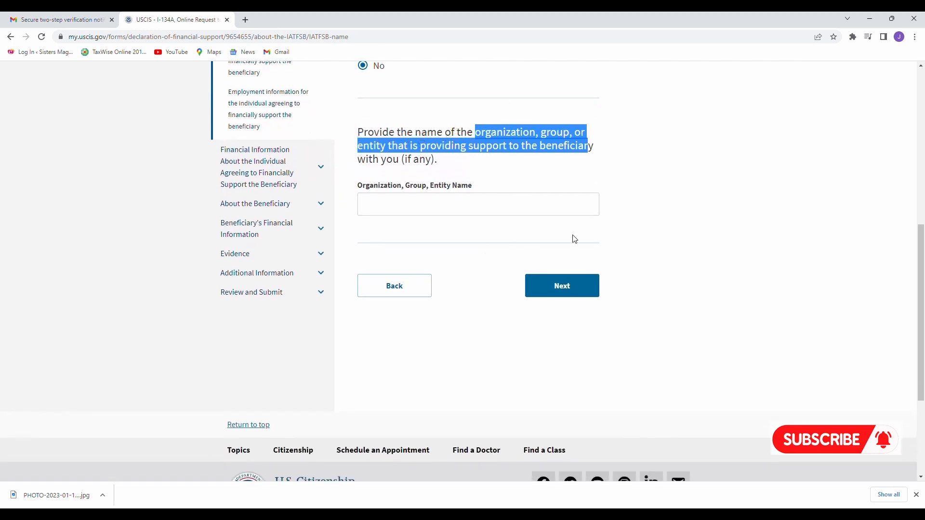
# Continue to the contact information page and review the phone and Email address fields.
pyautogui.click(565, 286)
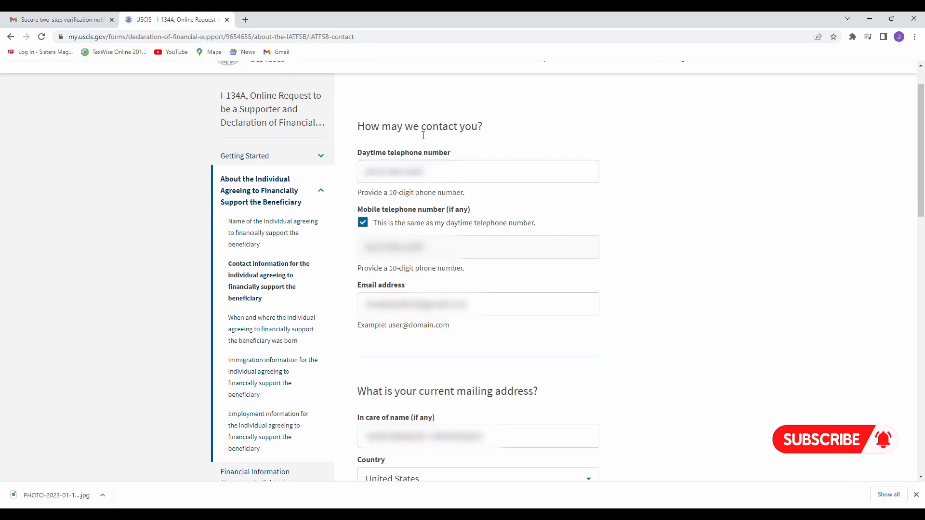
pyautogui.moveTo(419, 135); pyautogui.dragTo(486, 136)
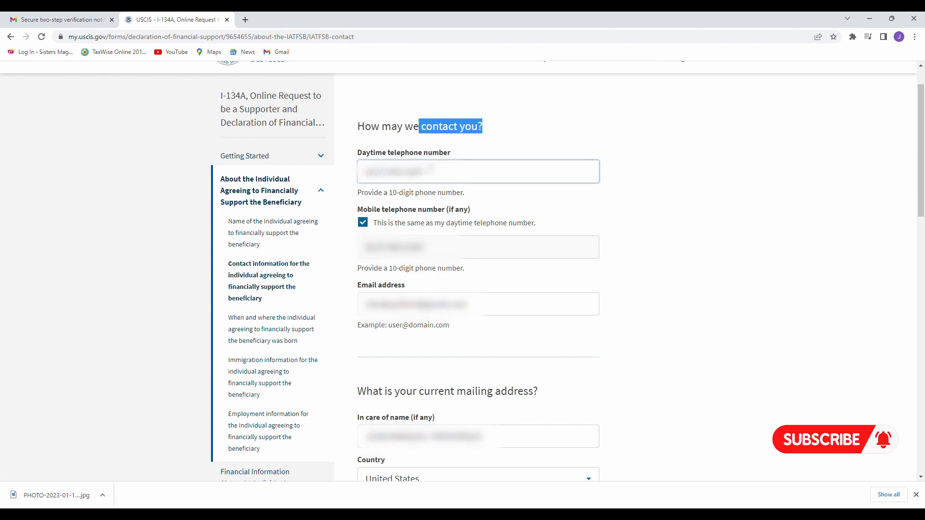
pyautogui.click(371, 173)
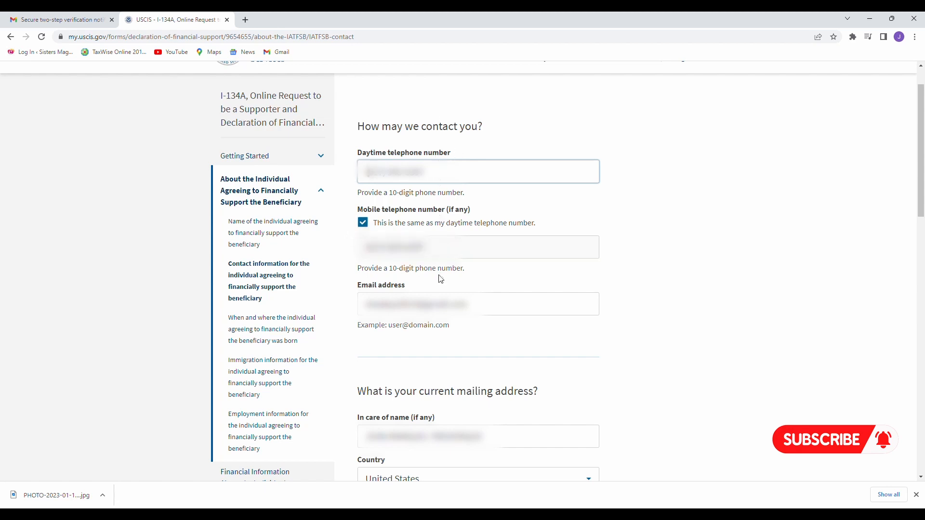
pyautogui.click(375, 310)
# Choose United States as the country and confirm the mailing address matches the physical address.
pyautogui.scroll(-5, 468, 401)
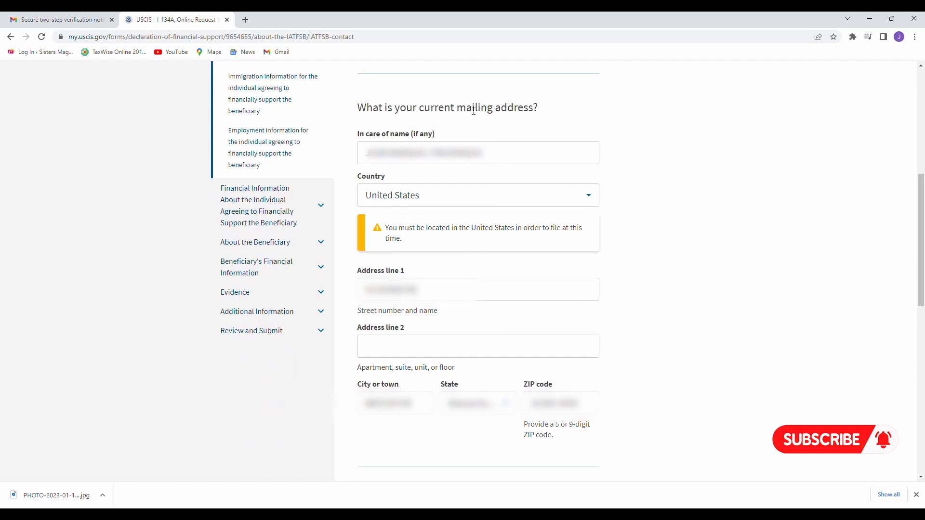
pyautogui.moveTo(455, 114); pyautogui.dragTo(538, 114)
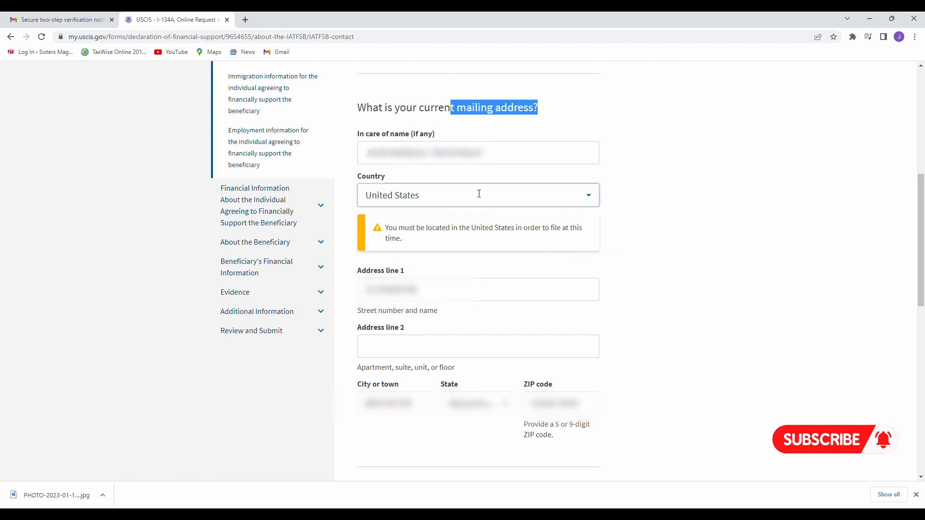
pyautogui.click(520, 195)
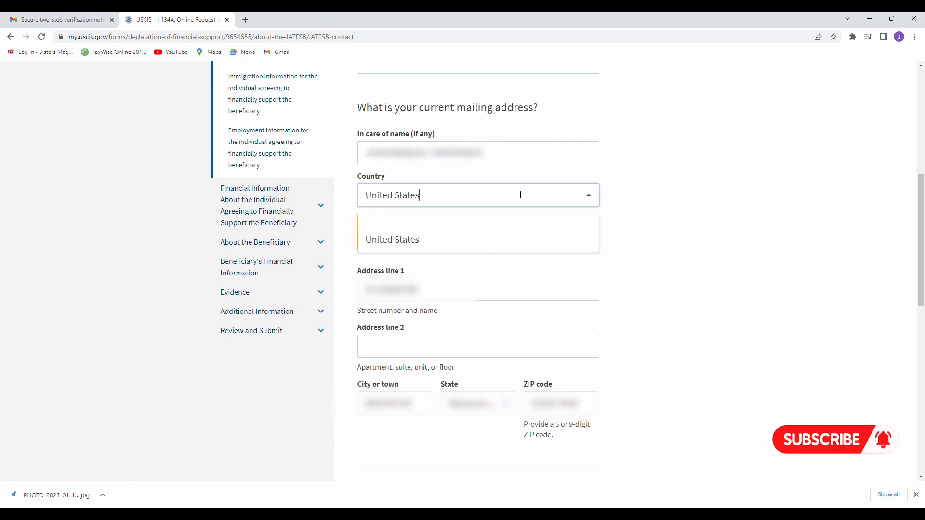
pyautogui.click(427, 239)
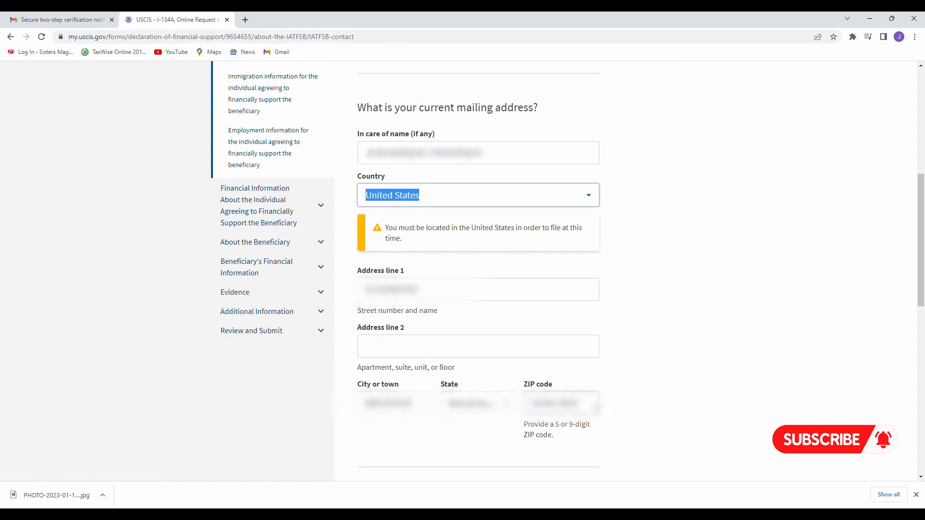
pyautogui.scroll(-5, 574, 349)
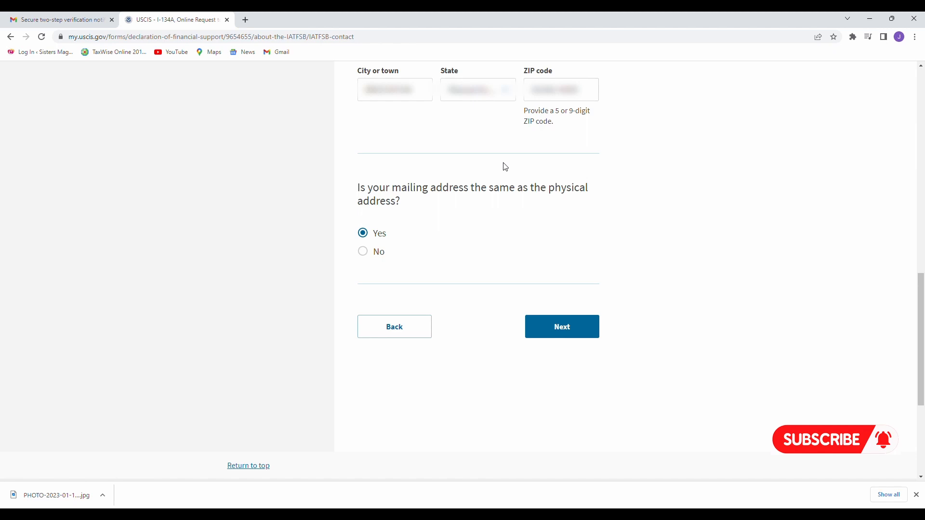
# Continue to the birth details page and review the date and city of birth questions.
pyautogui.click(568, 335)
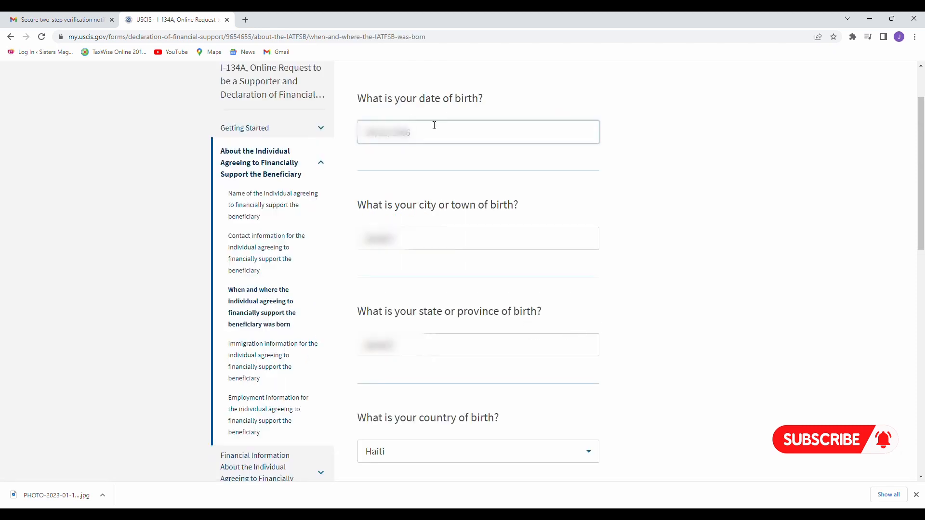
pyautogui.doubleClick(424, 99)
pyautogui.moveTo(457, 101); pyautogui.dragTo(496, 100)
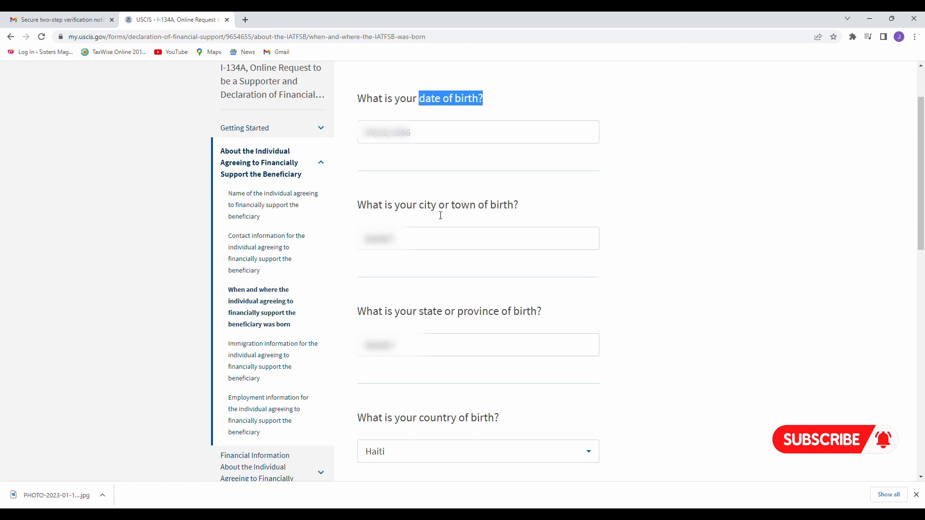
pyautogui.moveTo(422, 207); pyautogui.dragTo(469, 217)
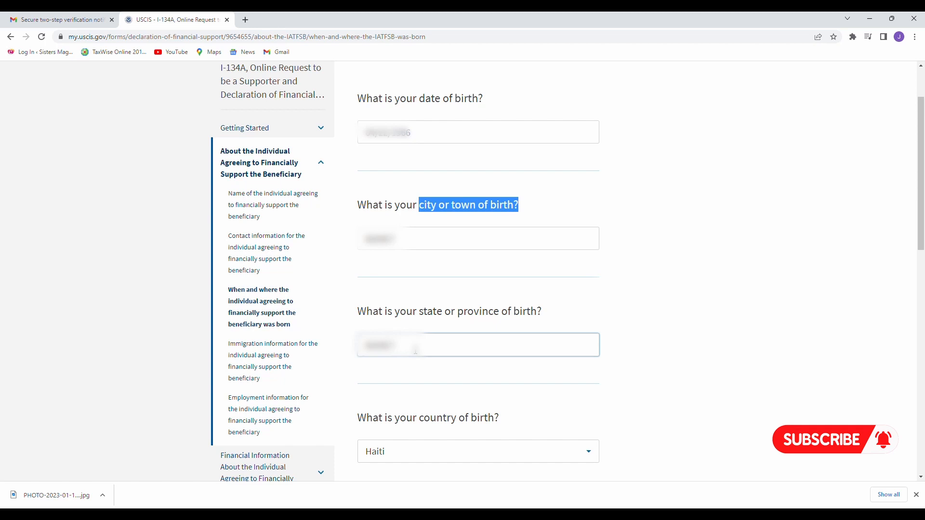
# Retype the state or province of birth and keep Haiti as the country of birth.
pyautogui.click(415, 351)
pyautogui.press('BackSpace')
pyautogui.press('BackSpace')
pyautogui.press('BackSpace')
pyautogui.press('BackSpace')
pyautogui.press('BackSpace')
pyautogui.press('BackSpace')
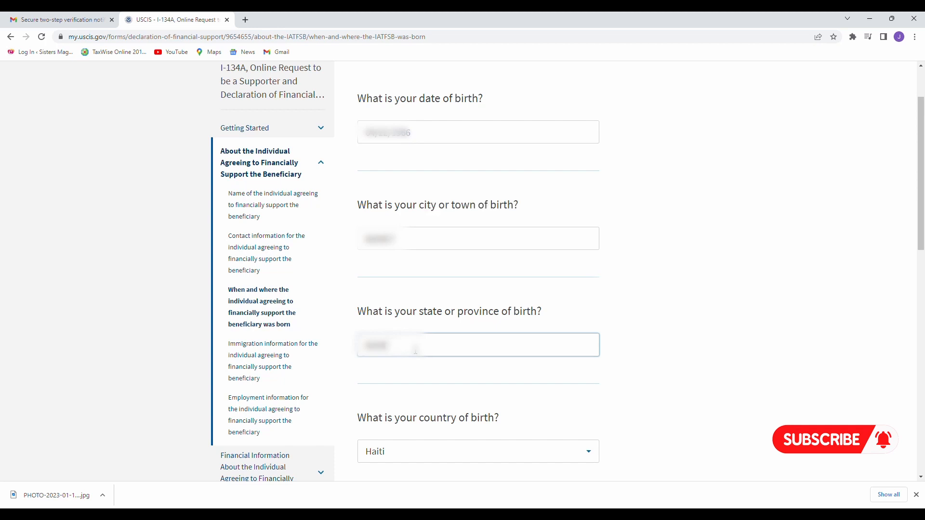
pyautogui.write('OOUESTST')
pyautogui.click(593, 453)
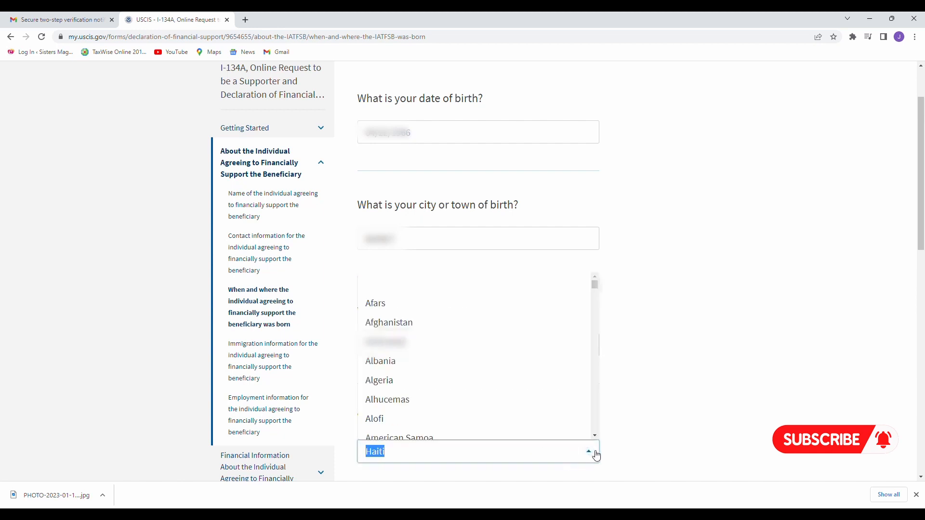
pyautogui.click(662, 359)
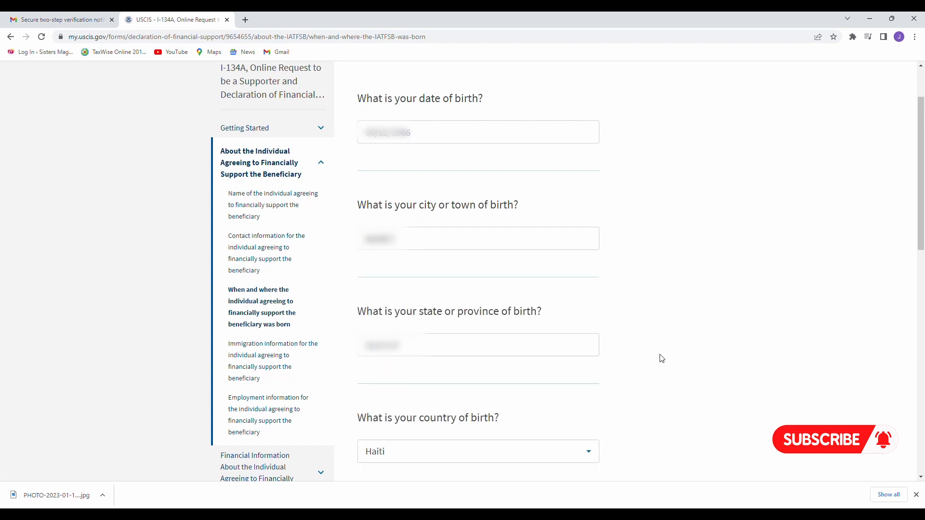
pyautogui.scroll(-8, 662, 358)
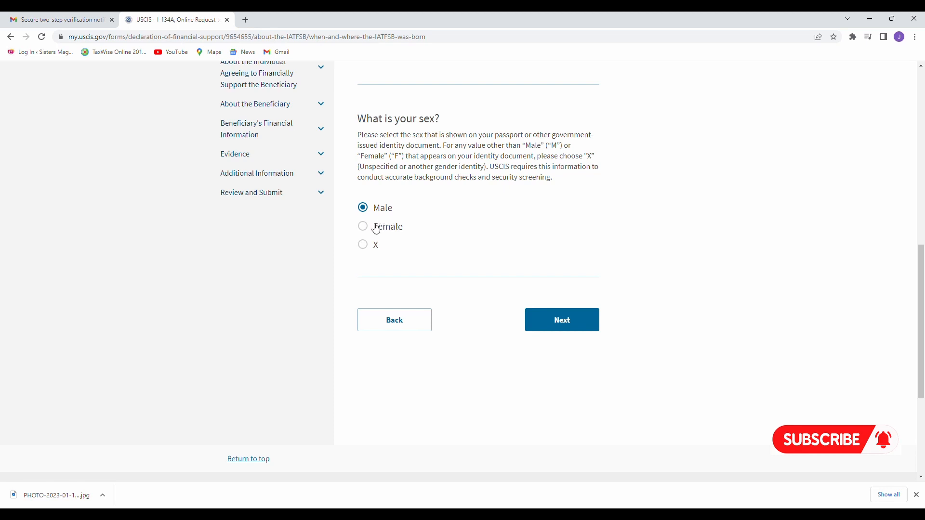
# Keep Male as the sex and go on to the immigration information page.
pyautogui.click(576, 330)
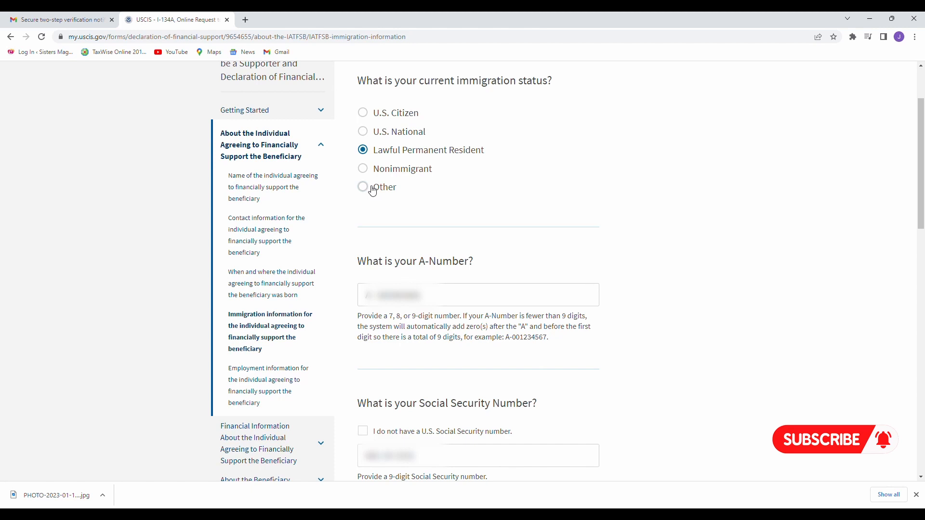
pyautogui.click(373, 189)
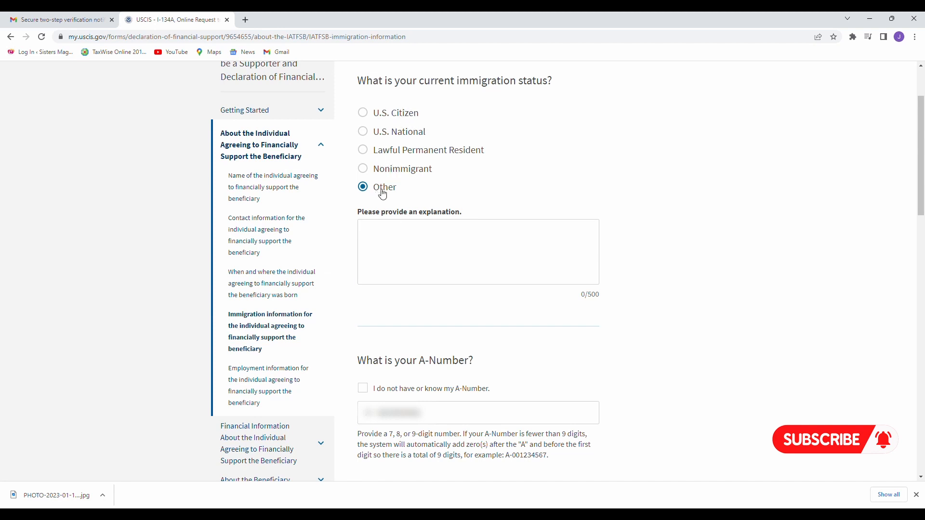
pyautogui.click(388, 229)
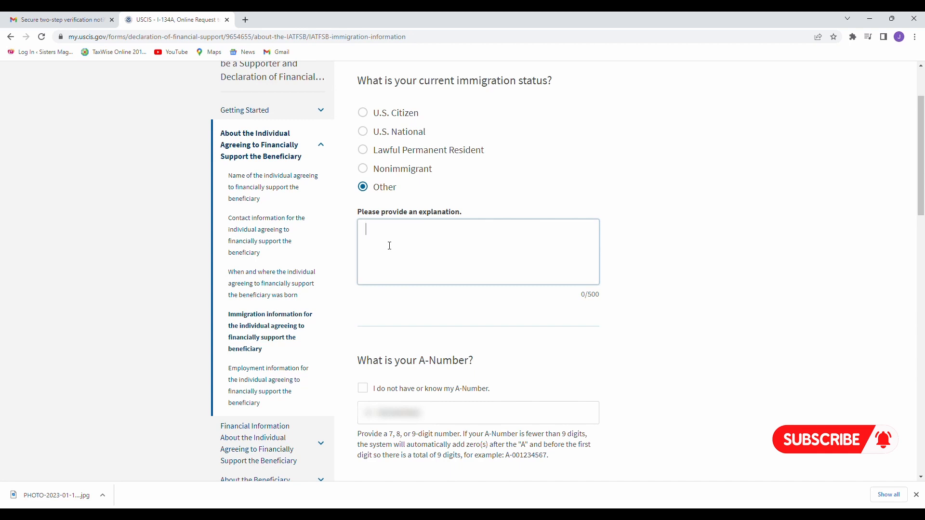
pyautogui.write('GRANTED ASYLUM')
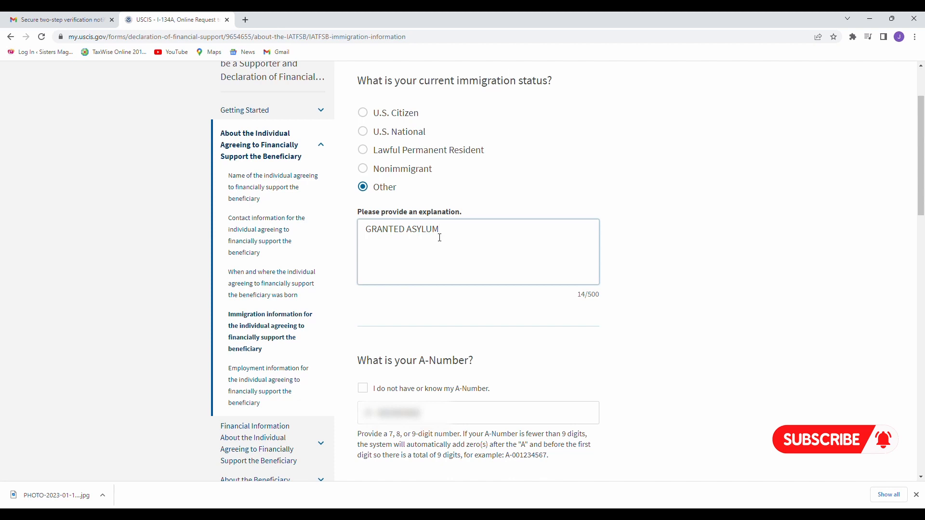
pyautogui.press('BackSpace')
pyautogui.press('BackSpace')
pyautogui.press('BackSpace')
pyautogui.press('BackSpace')
pyautogui.press('BackSpace')
pyautogui.press('BackSpace')
pyautogui.write('TP')
pyautogui.press('BackSpace')
pyautogui.press('BackSpace')
pyautogui.press('BackSpace')
pyautogui.press('BackSpace')
pyautogui.press('BackSpace')
pyautogui.press('BackSpace')
pyautogui.press('BackSpace')
pyautogui.press('BackSpace')
pyautogui.press('BackSpace')
pyautogui.press('BackSpace')
pyautogui.click(366, 151)
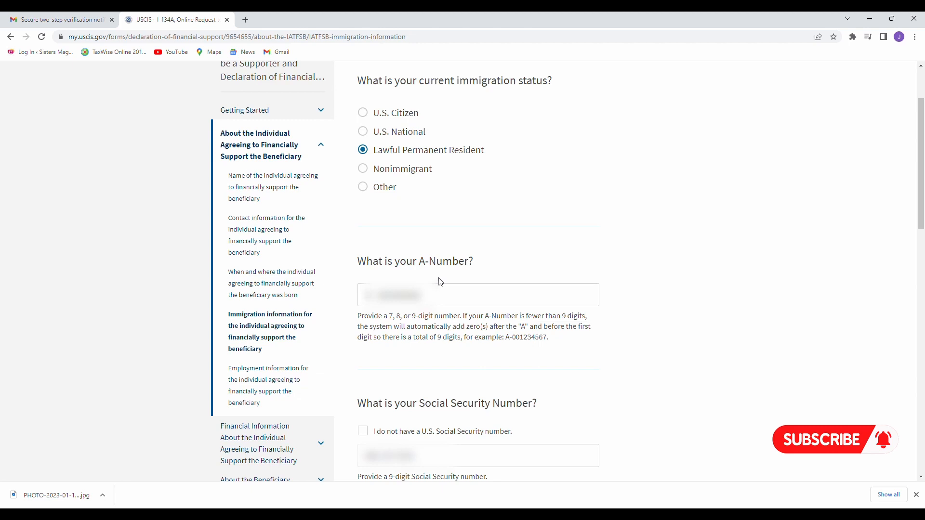
pyautogui.click(413, 291)
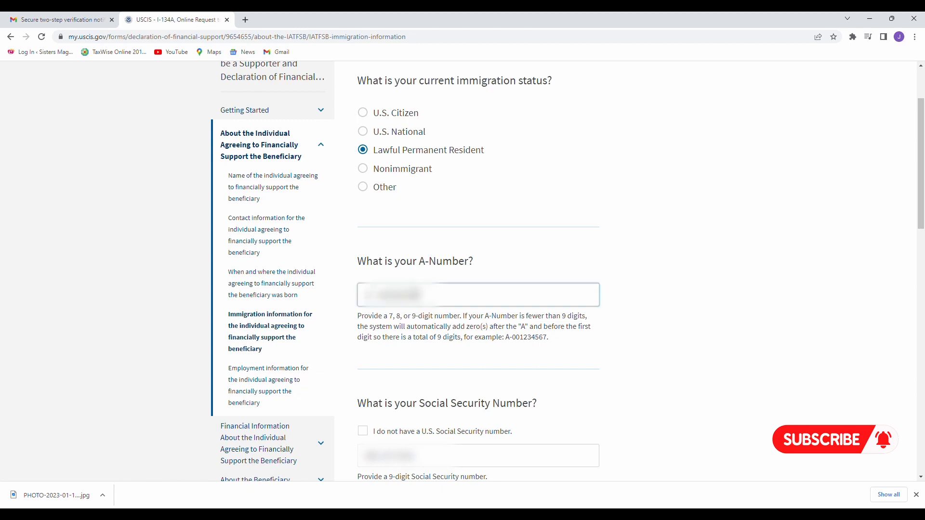
pyautogui.click(477, 270)
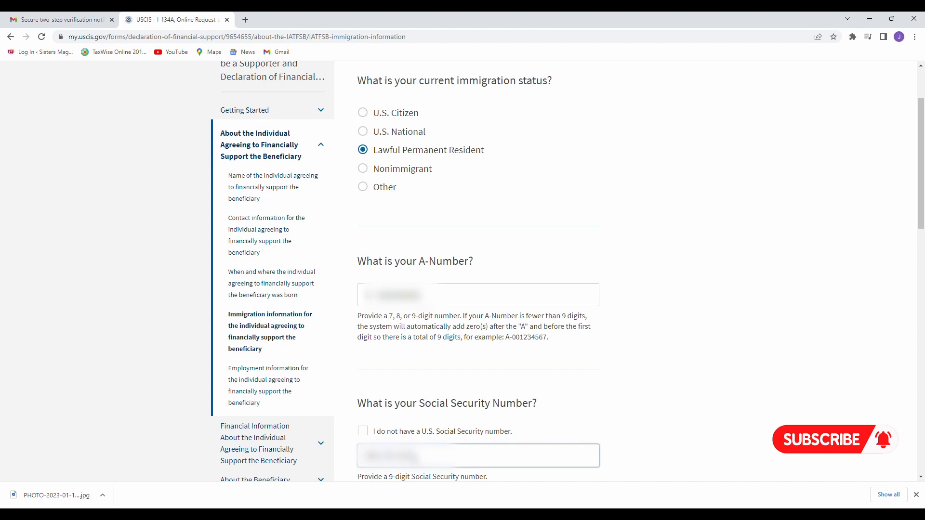
pyautogui.scroll(-1, 417, 458)
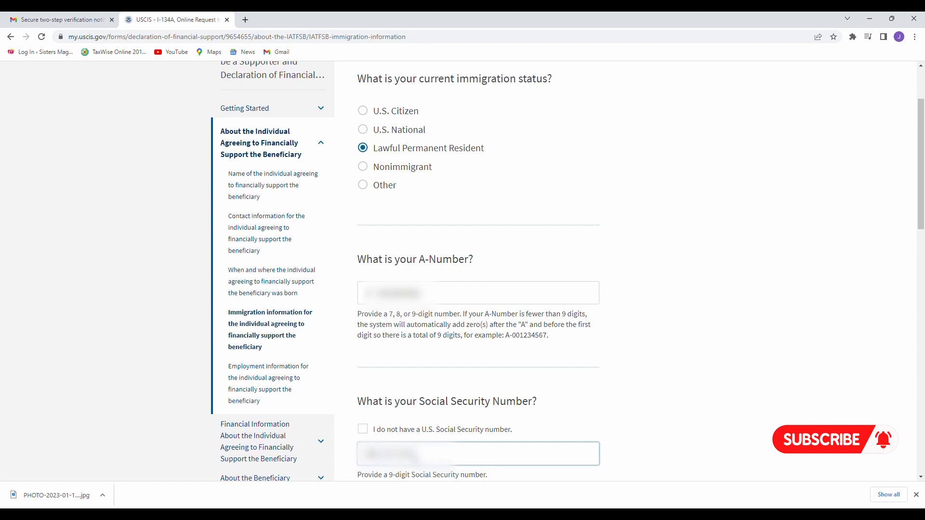
pyautogui.scroll(-10, 434, 217)
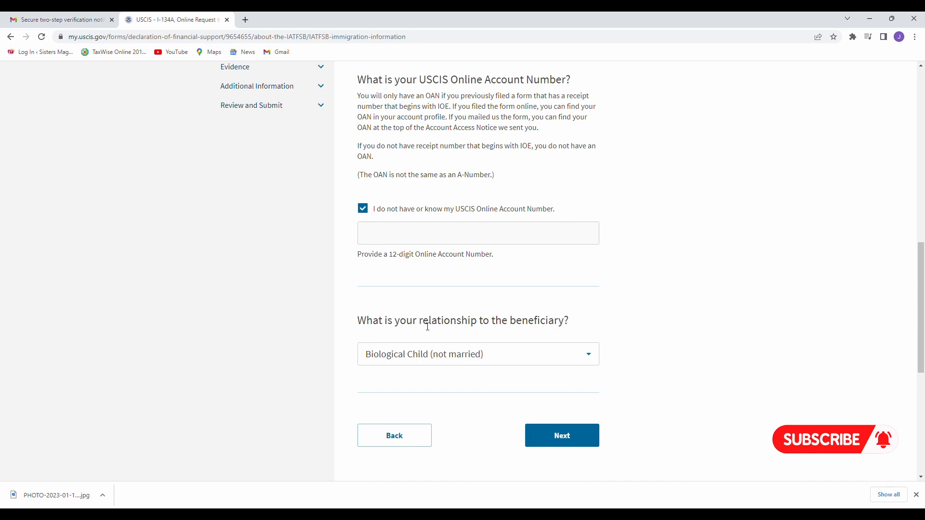
# Browse the relationship-to-beneficiary list, leaving Biological Child (not married) selected.
pyautogui.click(591, 354)
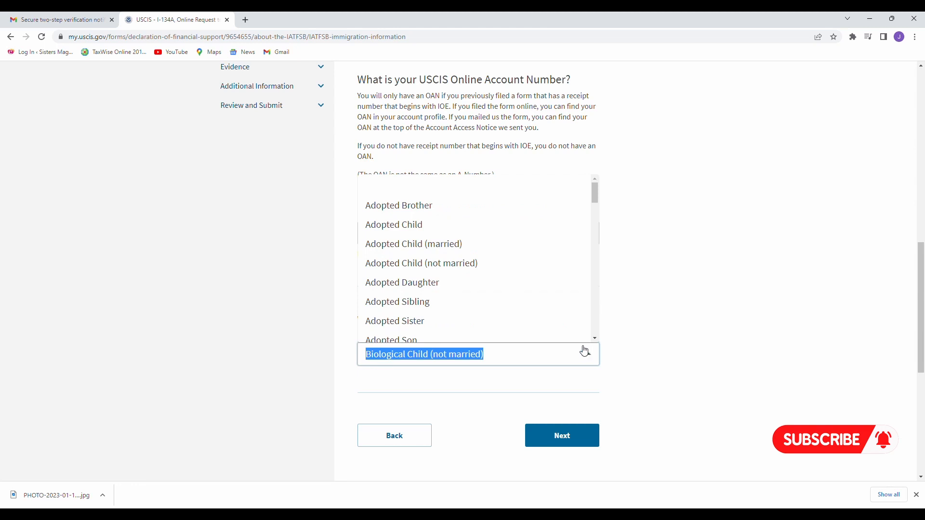
pyautogui.scroll(-1, 500, 283)
pyautogui.scroll(1, 501, 284)
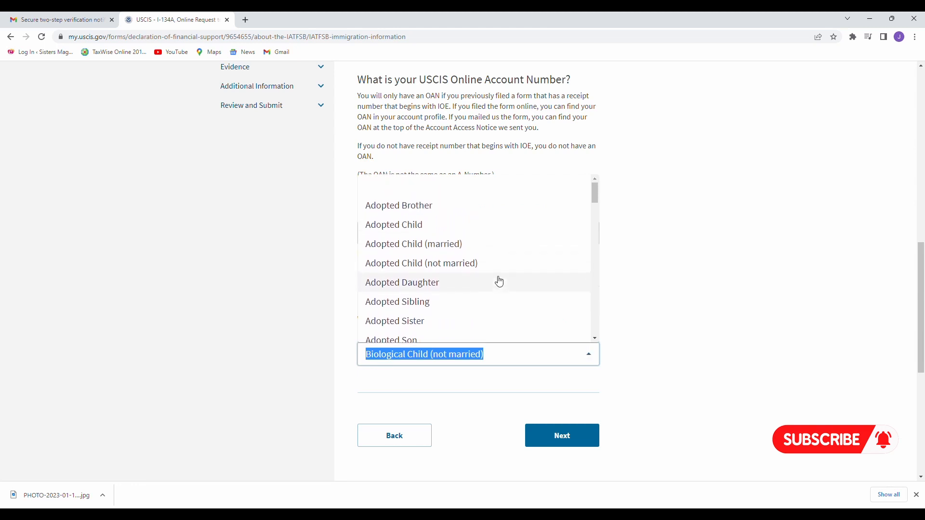
pyautogui.scroll(1, 433, 222)
pyautogui.scroll(-1, 448, 236)
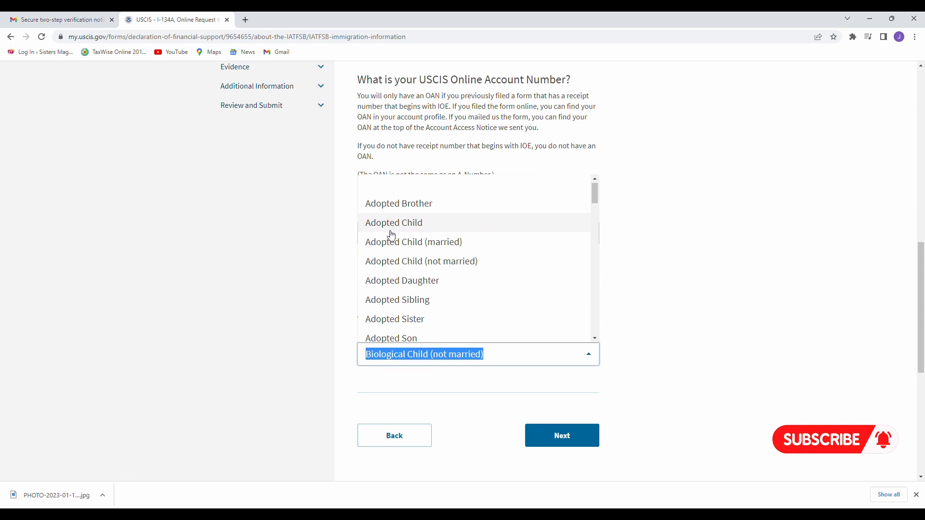
pyautogui.scroll(-1, 443, 236)
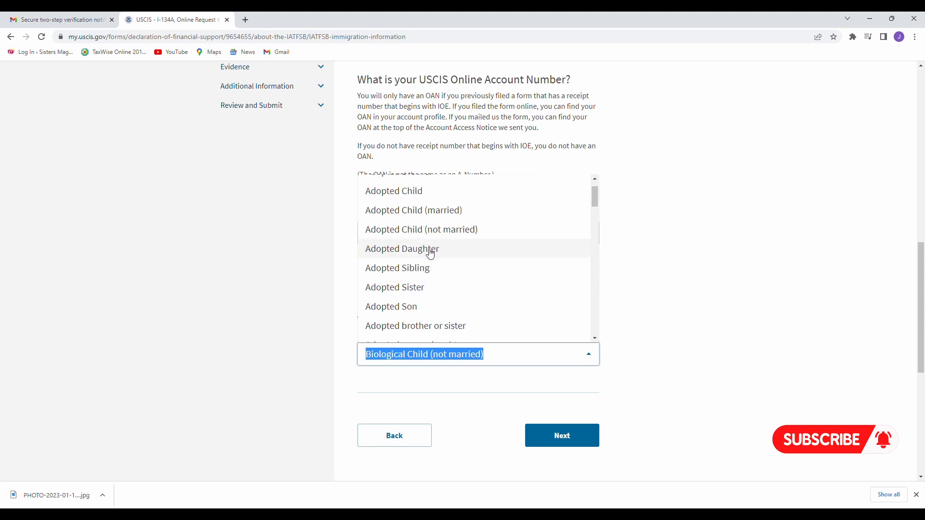
pyautogui.scroll(-1, 431, 253)
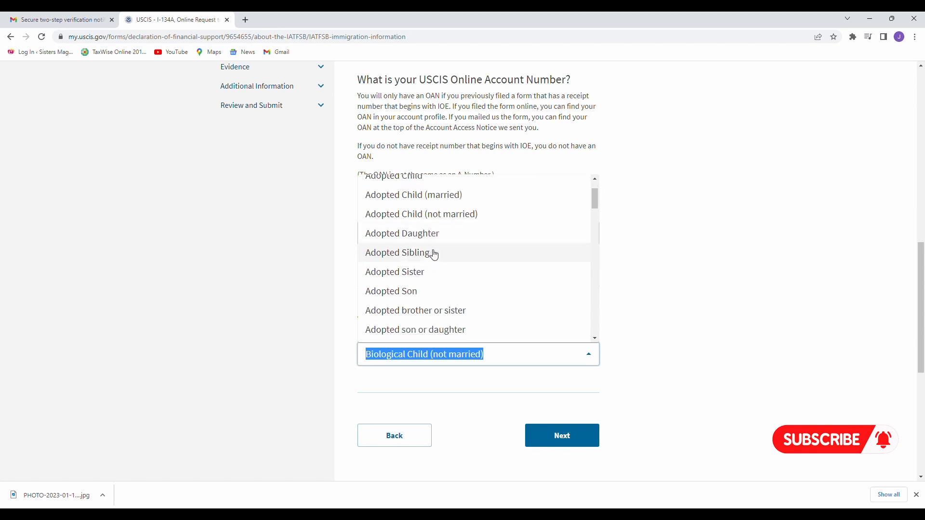
pyautogui.scroll(-2, 429, 236)
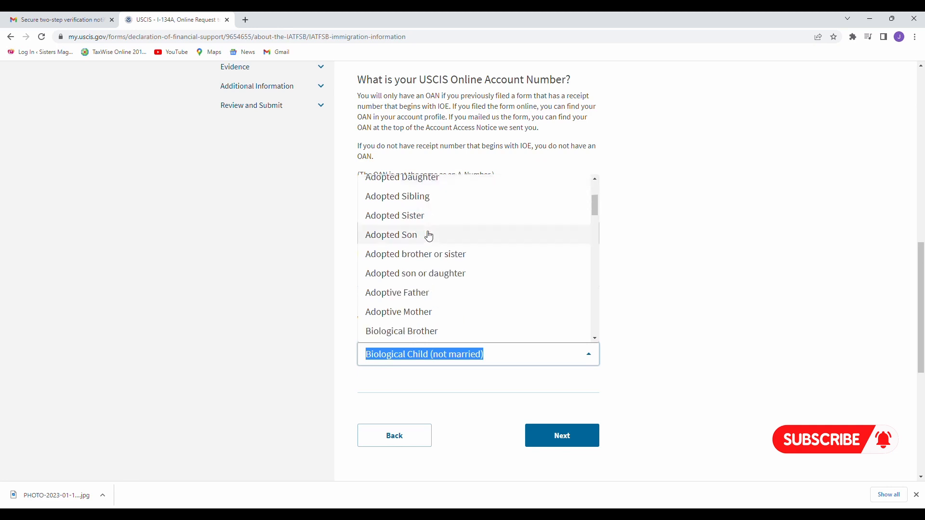
pyautogui.scroll(-3, 429, 237)
pyautogui.scroll(-4, 430, 236)
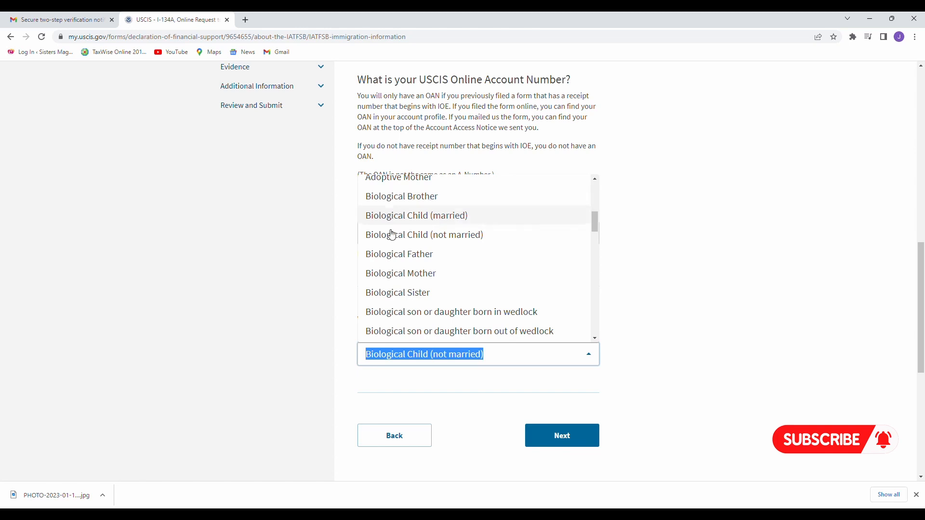
pyautogui.scroll(-1, 417, 244)
pyautogui.scroll(-3, 405, 271)
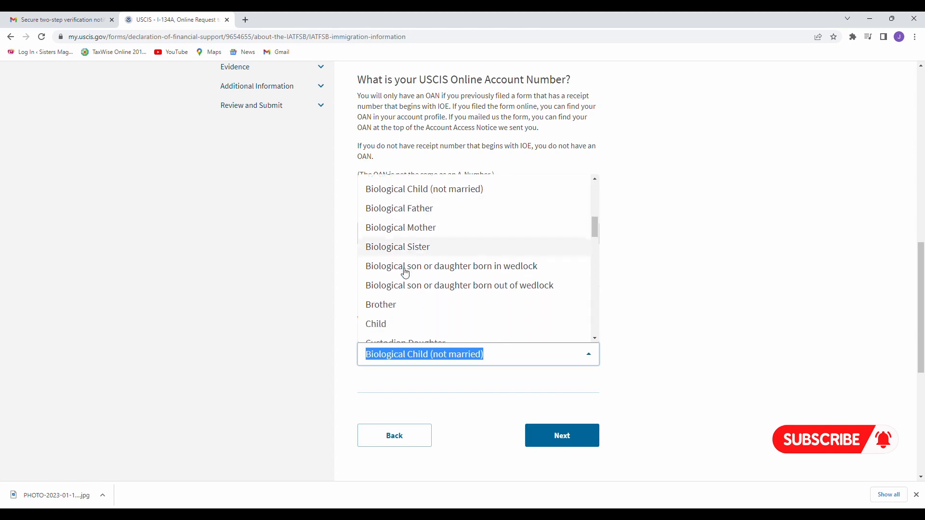
pyautogui.scroll(-5, 405, 271)
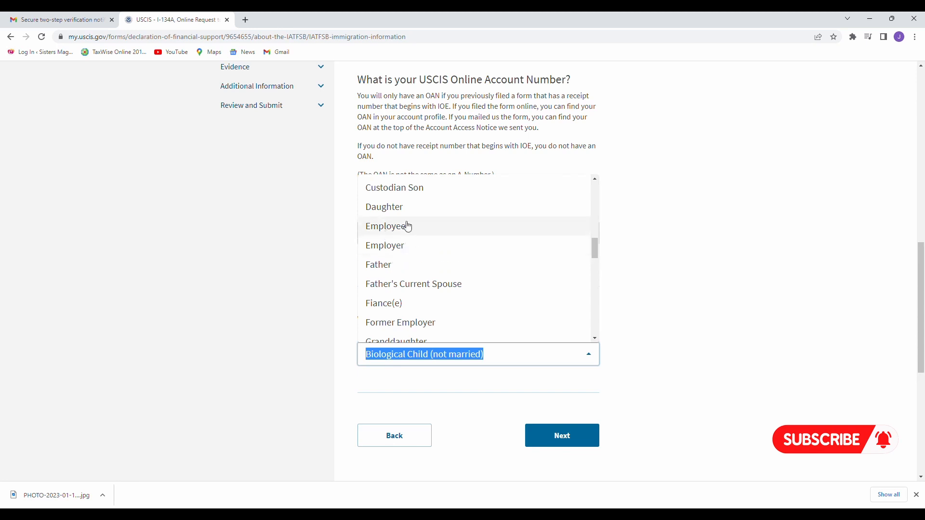
pyautogui.scroll(-4, 424, 258)
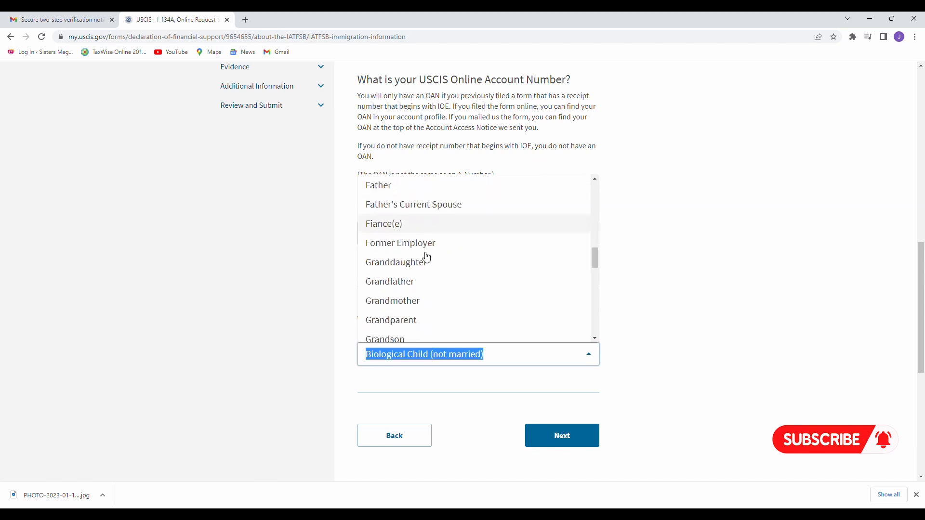
pyautogui.scroll(-4, 426, 258)
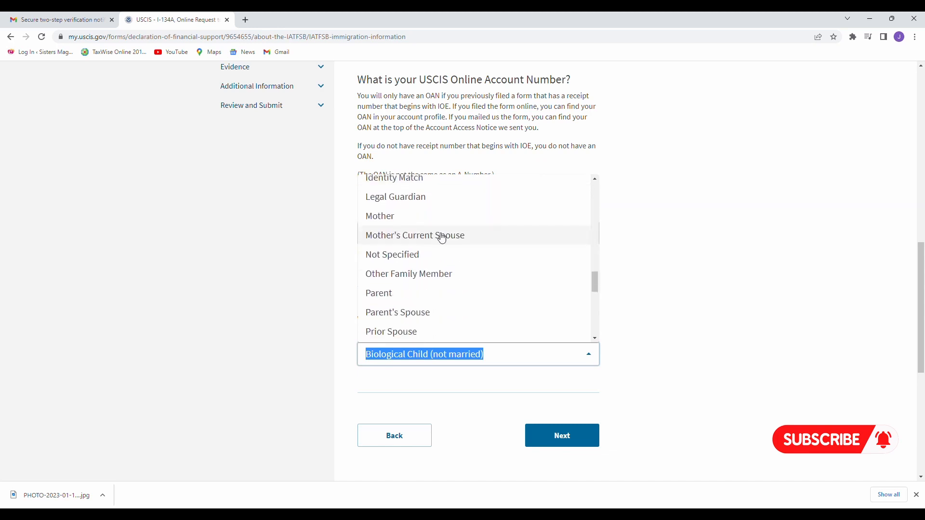
pyautogui.scroll(-3, 443, 238)
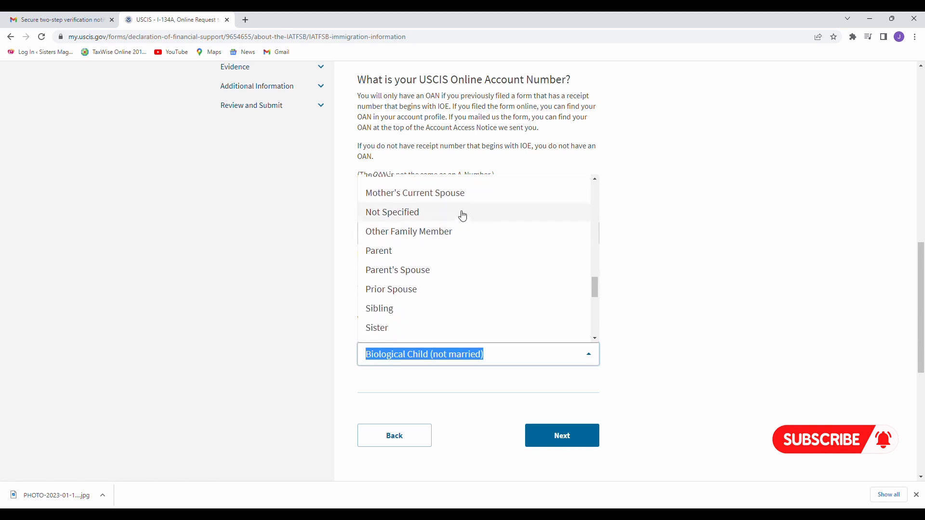
pyautogui.scroll(2, 463, 216)
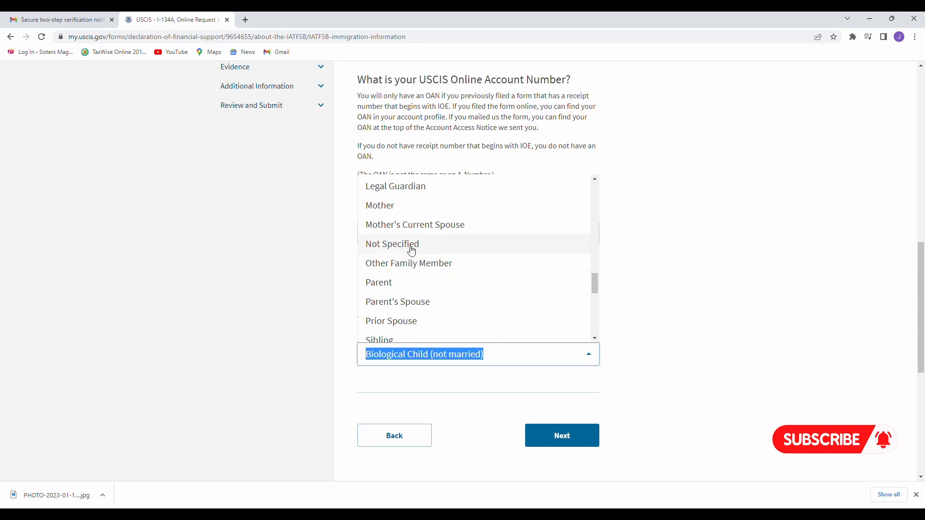
pyautogui.scroll(-4, 417, 256)
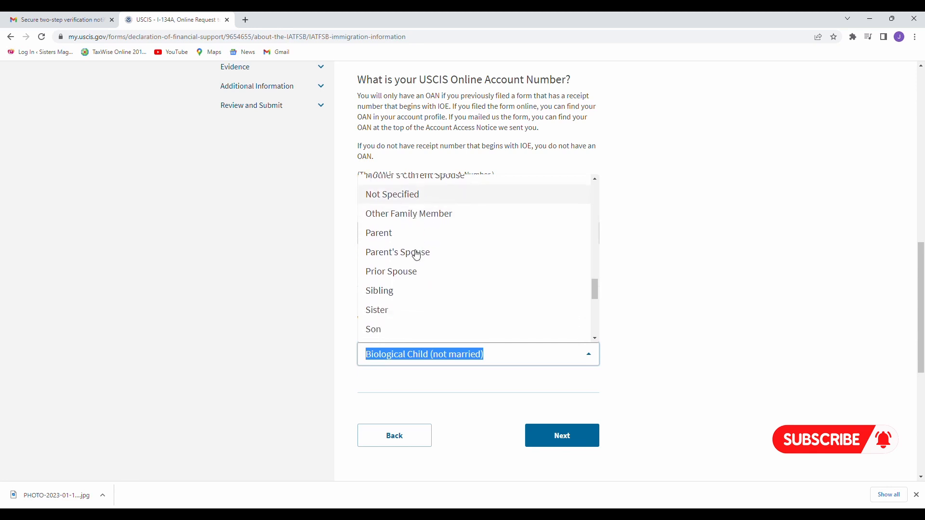
pyautogui.scroll(-6, 417, 256)
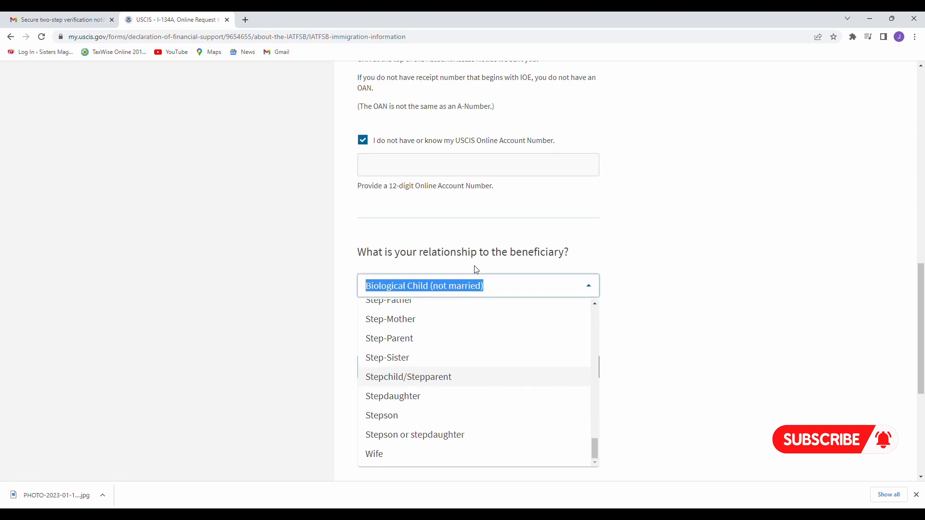
pyautogui.click(597, 246)
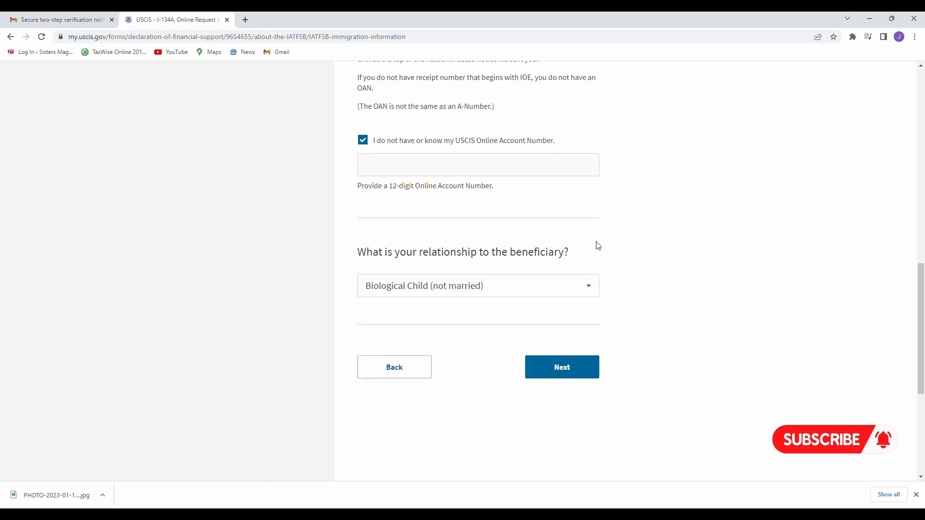
# Reconfirm Biological Child (not married) as the relationship and continue to employment information.
pyautogui.click(593, 293)
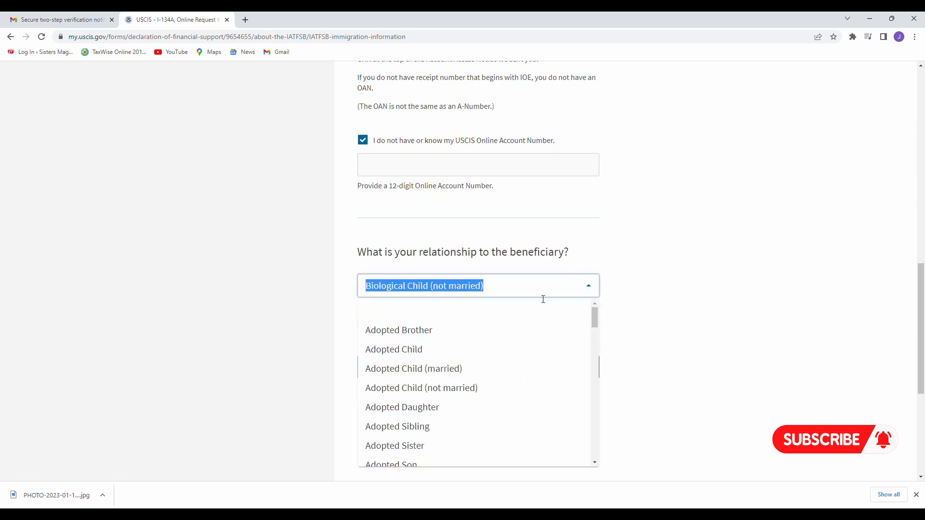
pyautogui.scroll(-1, 492, 347)
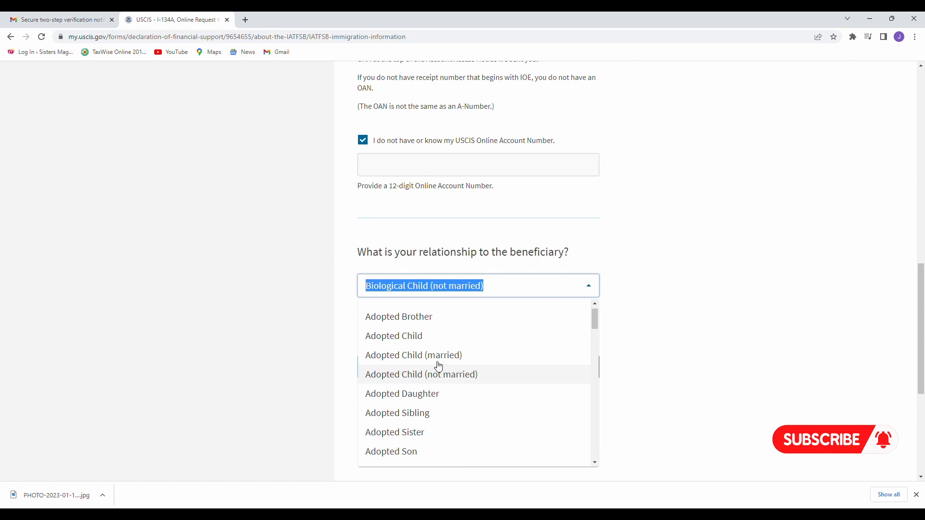
pyautogui.scroll(-2, 424, 368)
pyautogui.scroll(-8, 424, 369)
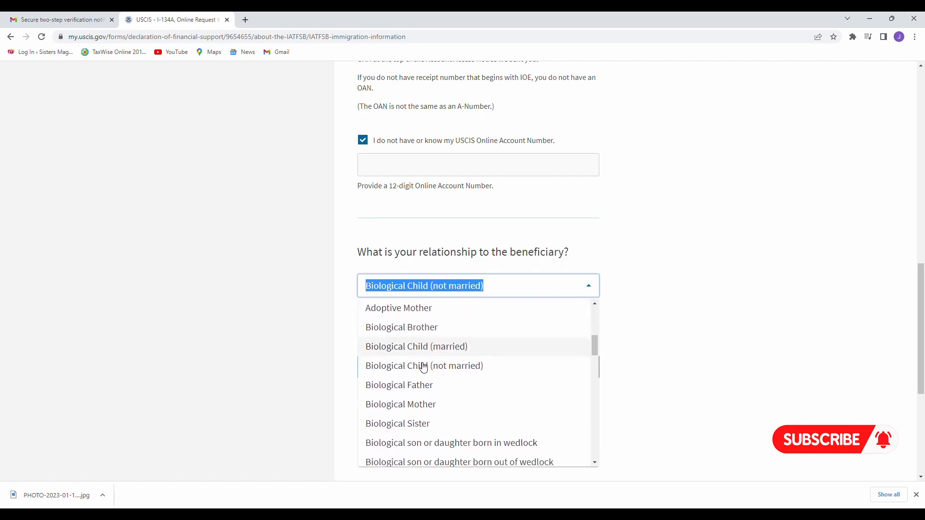
pyautogui.scroll(-1, 423, 367)
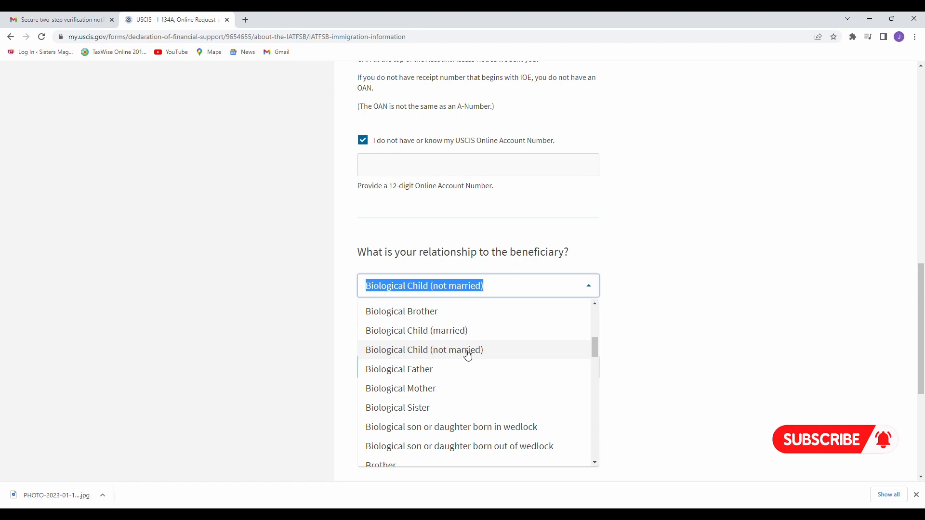
pyautogui.click(468, 355)
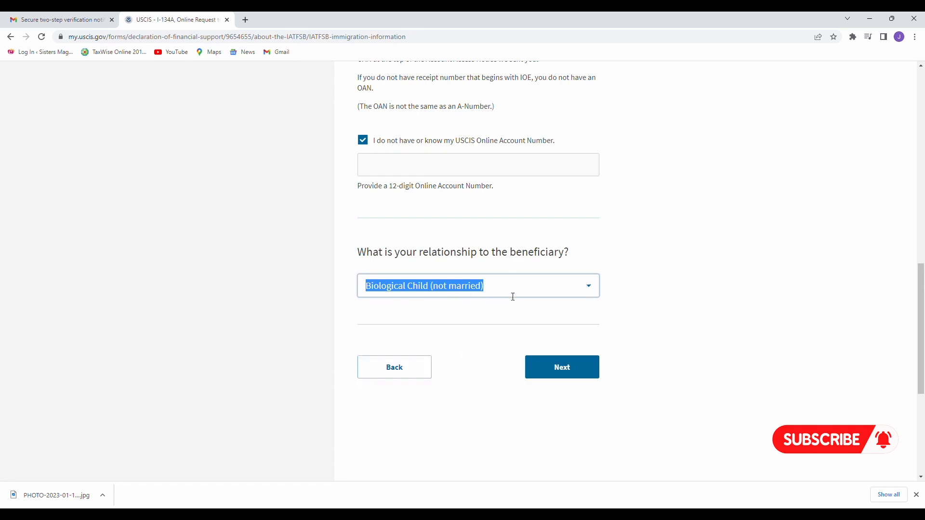
pyautogui.click(592, 288)
pyautogui.click(591, 288)
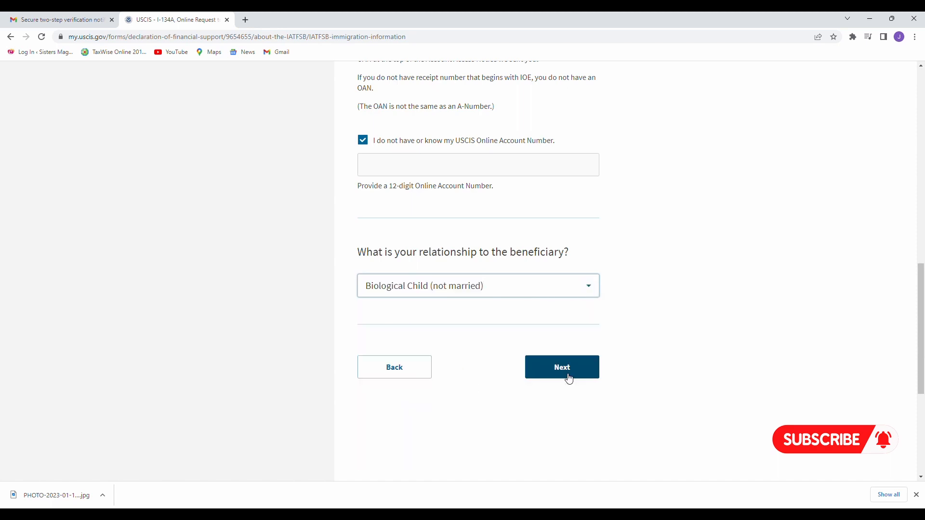
pyautogui.click(569, 379)
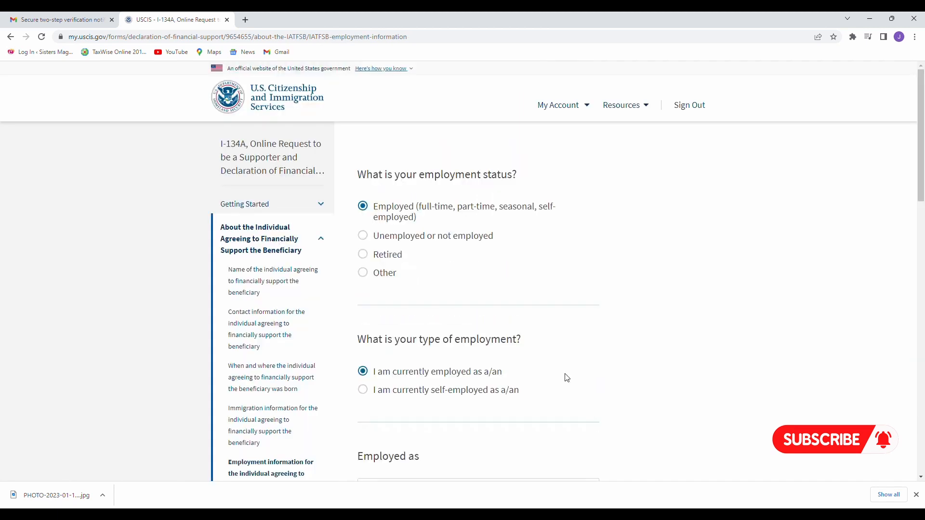
# Switch the employment status to Other, then back to Employed.
pyautogui.scroll(-2, 566, 378)
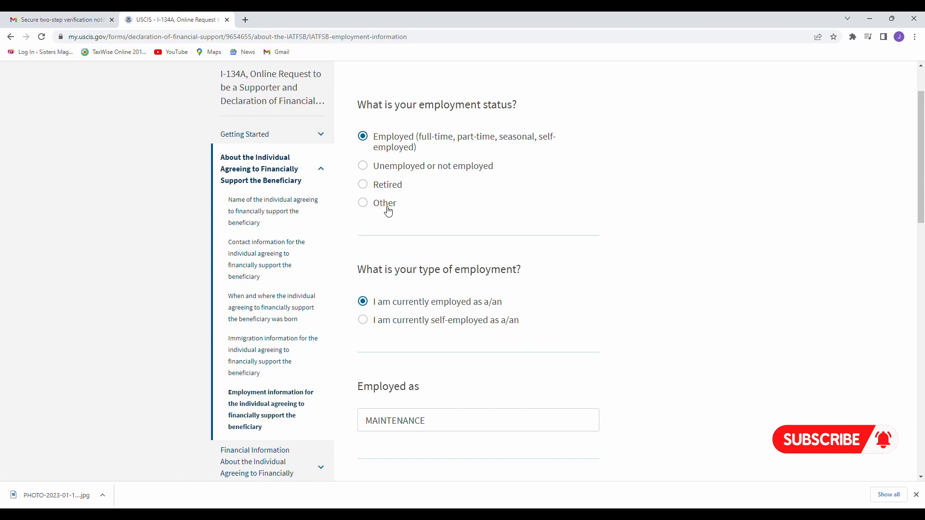
pyautogui.click(388, 212)
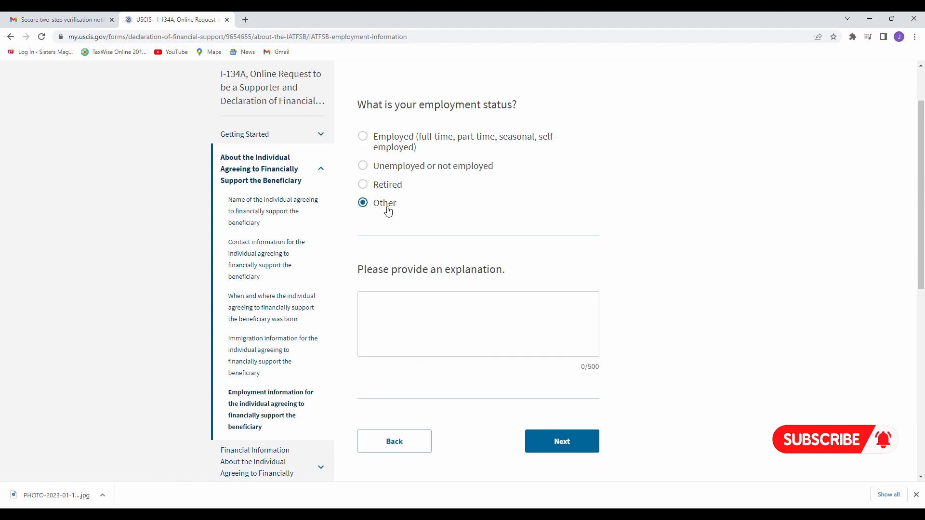
pyautogui.click(372, 142)
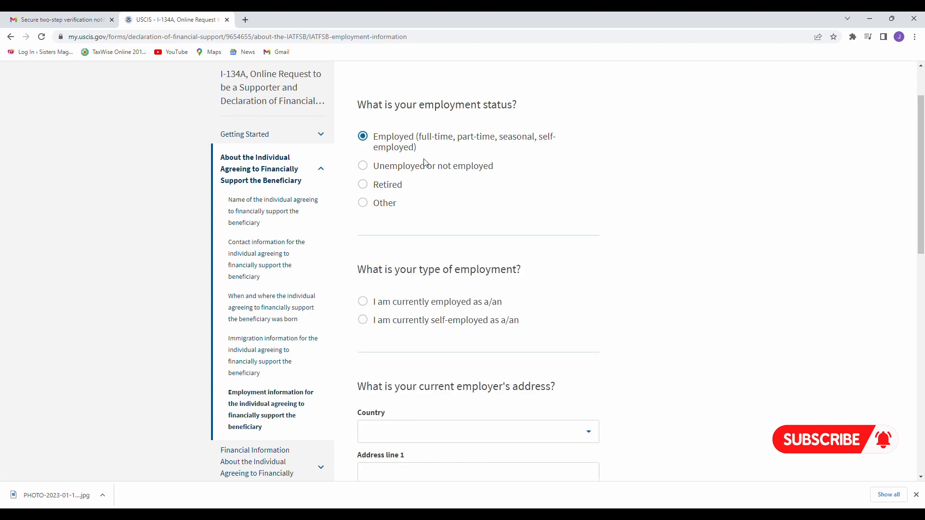
pyautogui.scroll(-3, 458, 178)
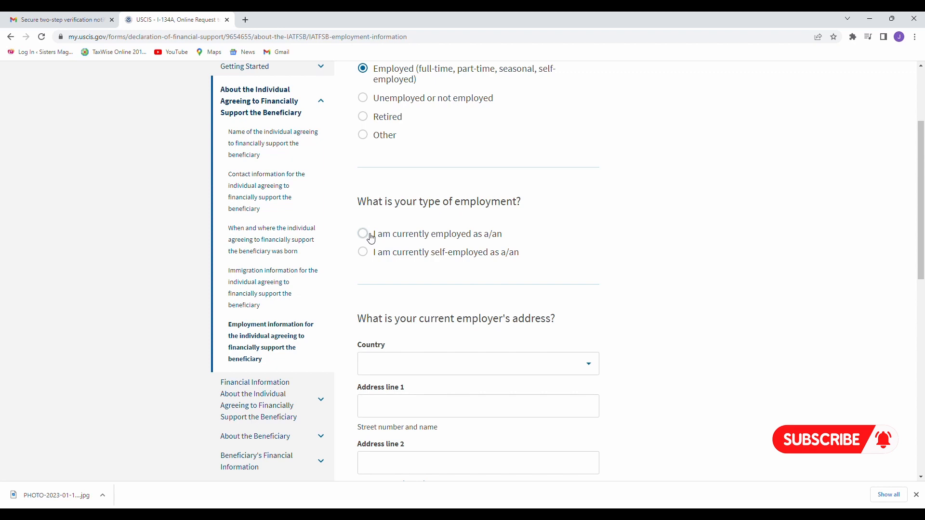
# Mark the supporter as currently employed as a Manager and enter the employer's name.
pyautogui.click(371, 239)
pyautogui.scroll(-1, 370, 238)
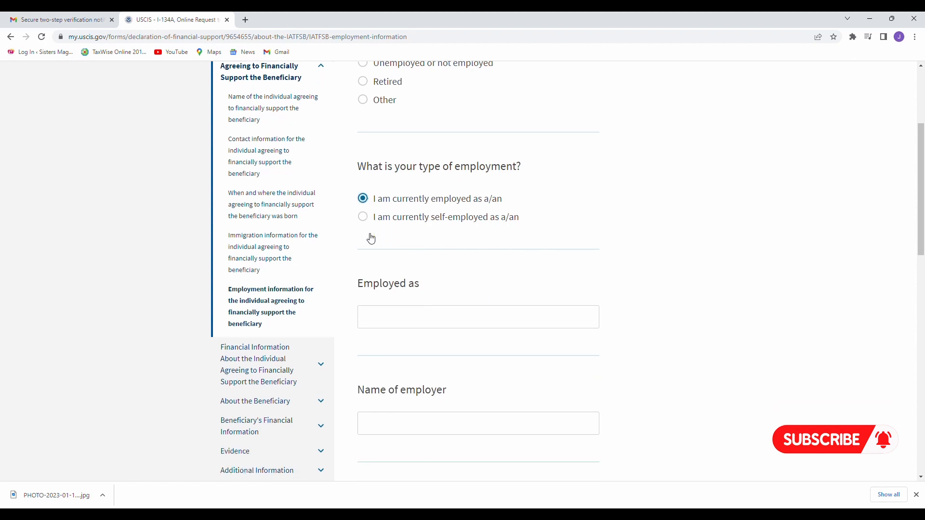
pyautogui.scroll(-1, 427, 253)
pyautogui.scroll(-1, 431, 255)
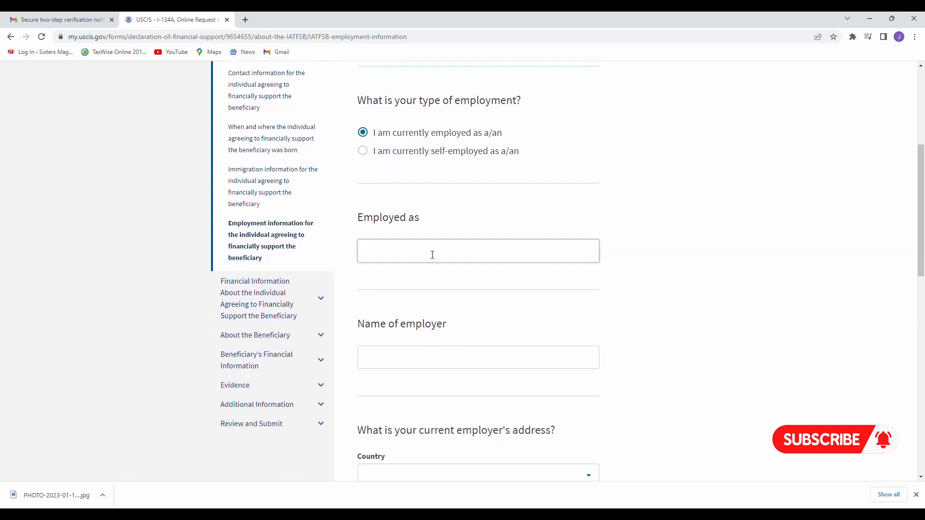
pyautogui.scroll(-1, 434, 182)
pyautogui.click(400, 221)
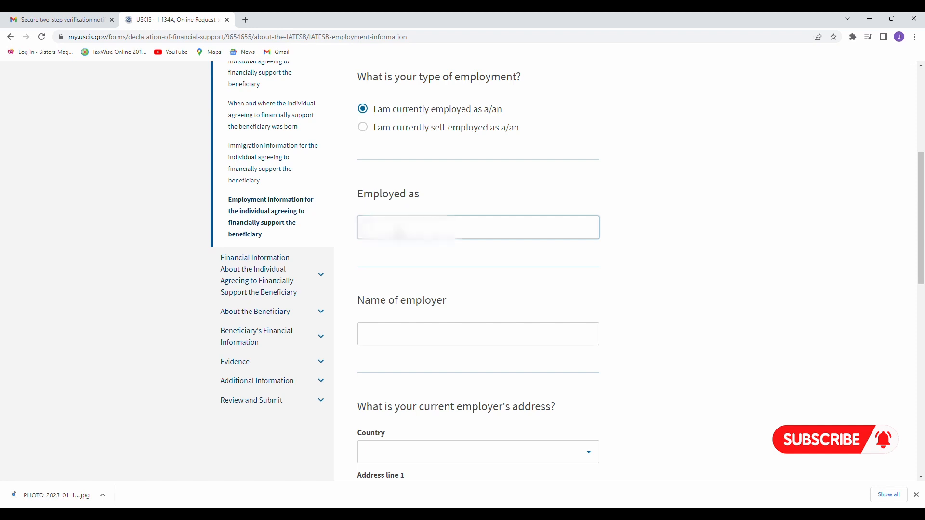
pyautogui.write('Manager')
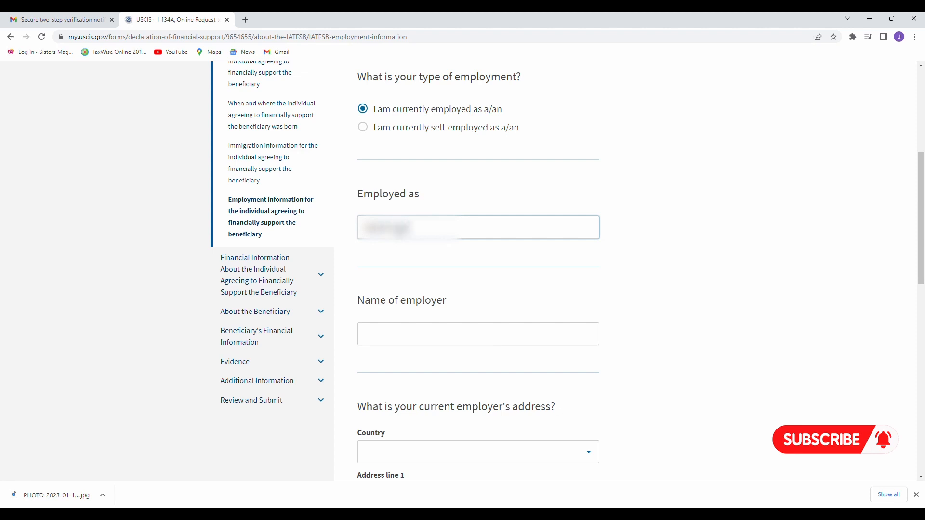
pyautogui.write('ger')
pyautogui.press('Tab')
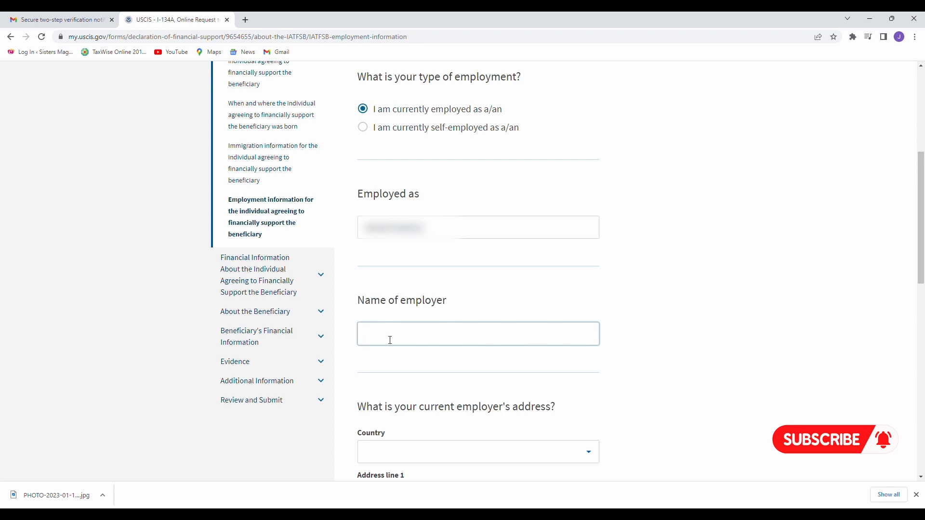
pyautogui.write('???')
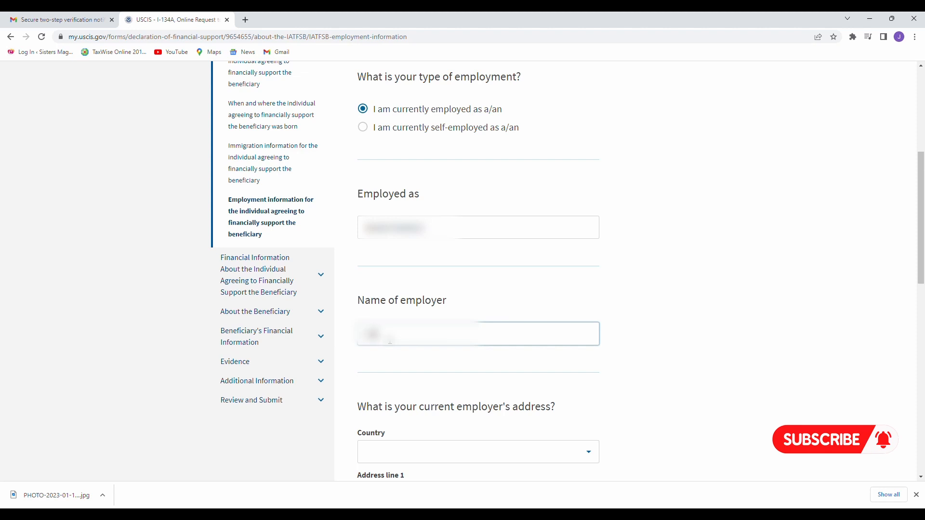
pyautogui.write('??????')
pyautogui.scroll(-5, 445, 318)
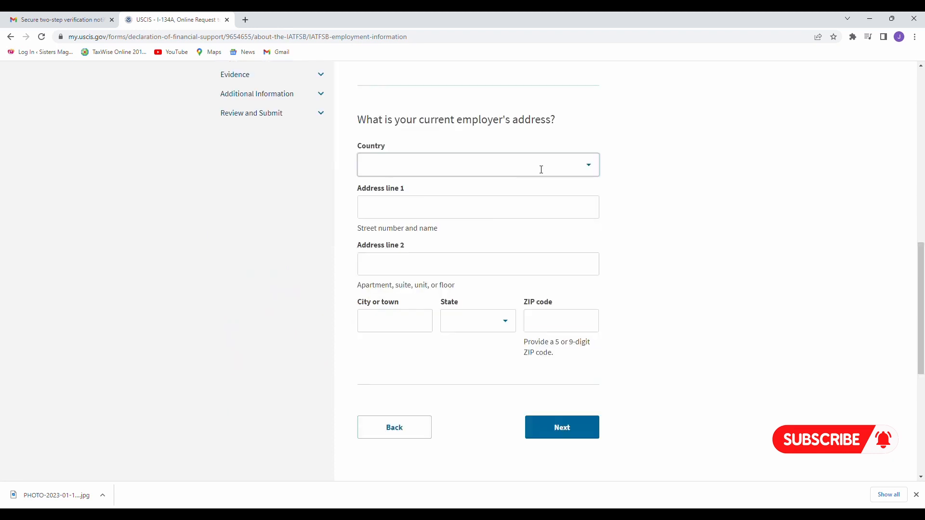
pyautogui.click(590, 165)
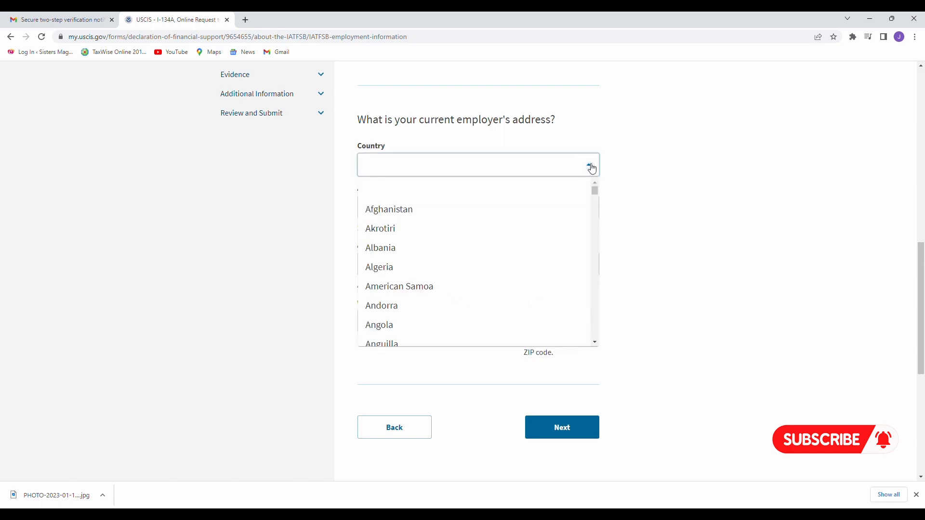
pyautogui.write('U')
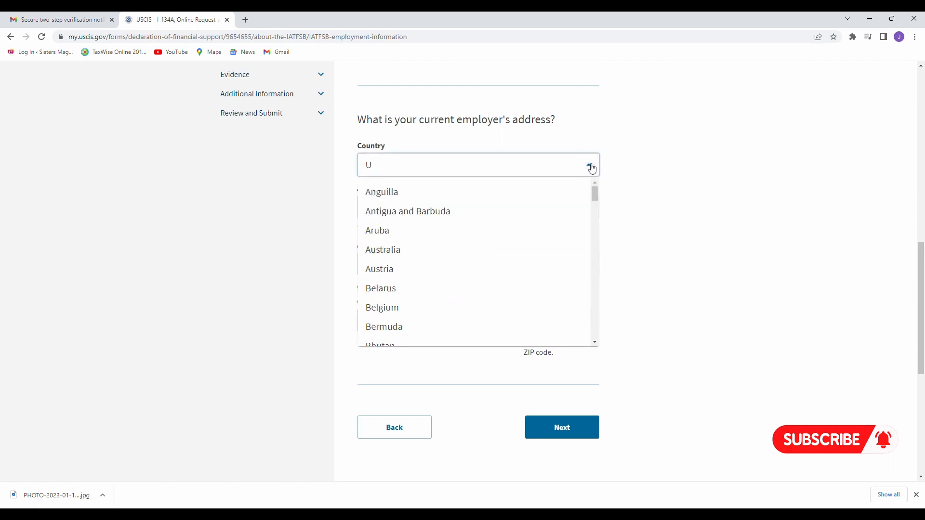
pyautogui.write('N')
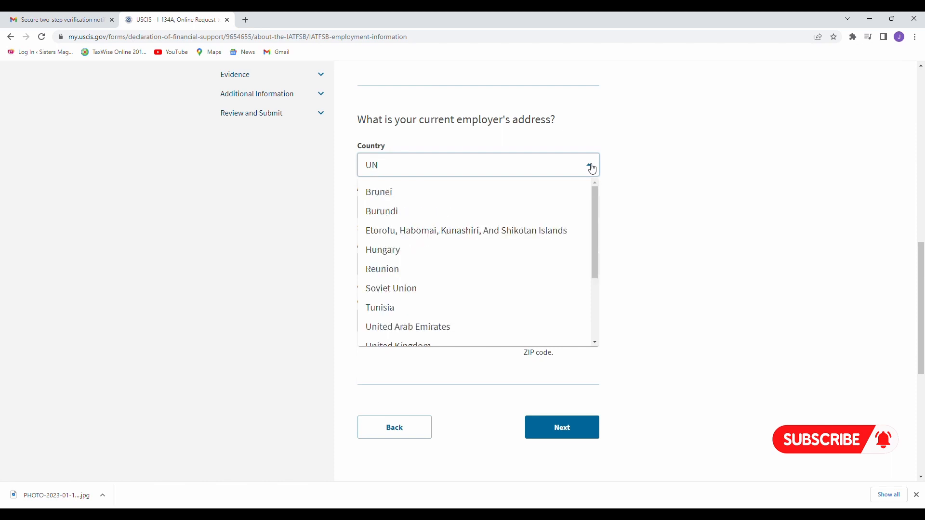
pyautogui.write('I')
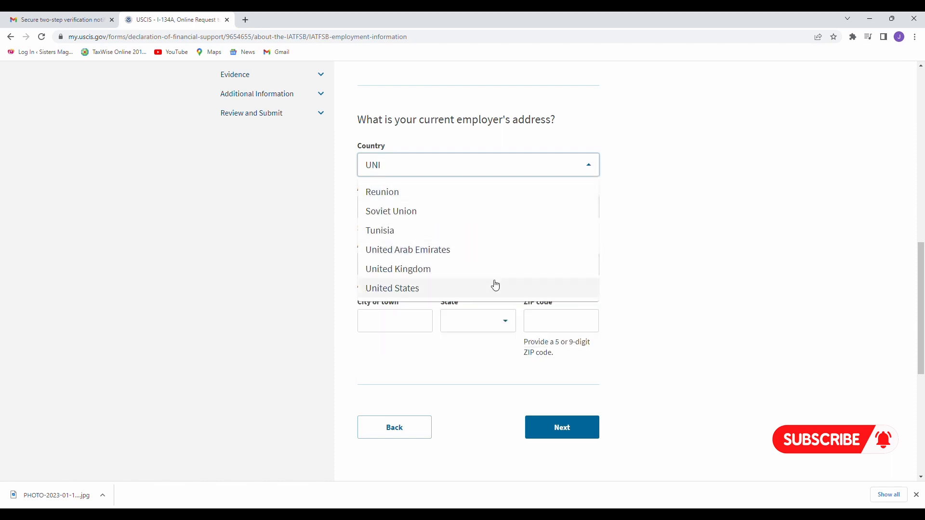
pyautogui.click(495, 287)
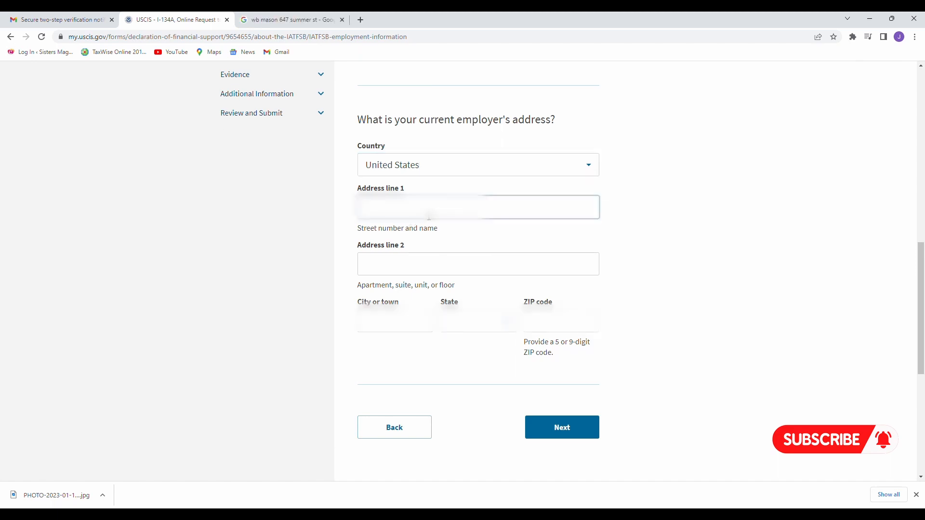
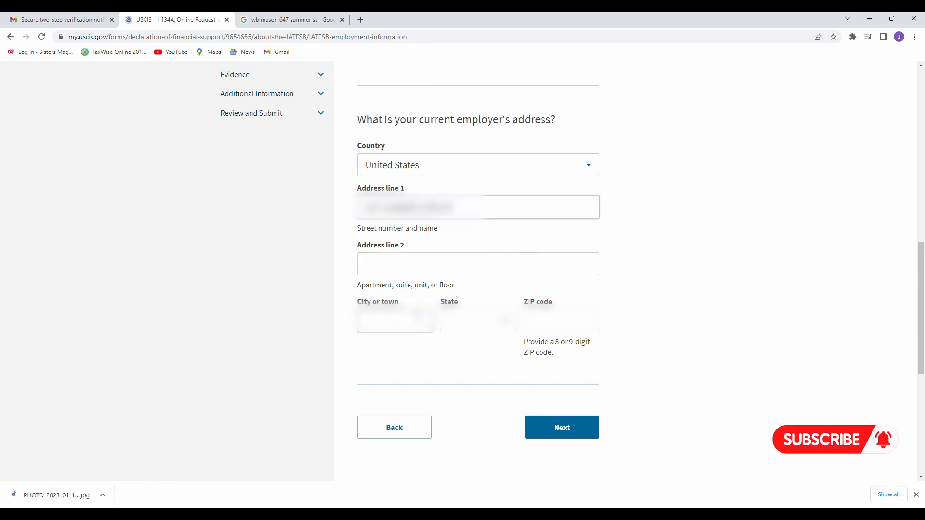
pyautogui.click(418, 315)
pyautogui.write('BOST')
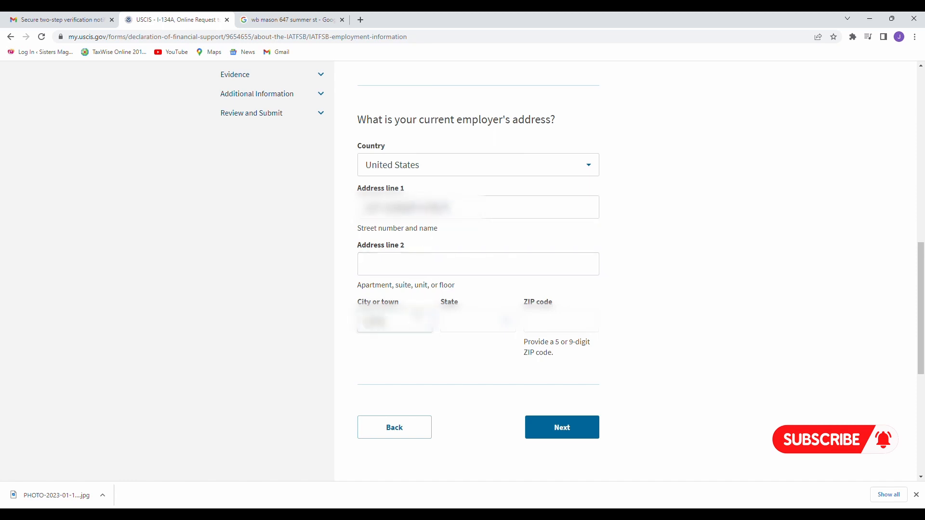
pyautogui.write('ON')
pyautogui.click(458, 322)
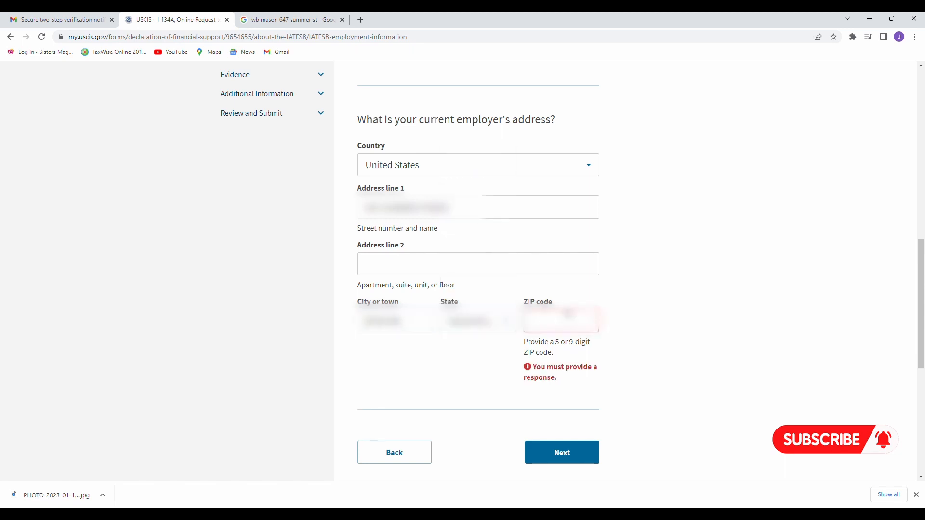
pyautogui.click(549, 331)
pyautogui.write('02210')
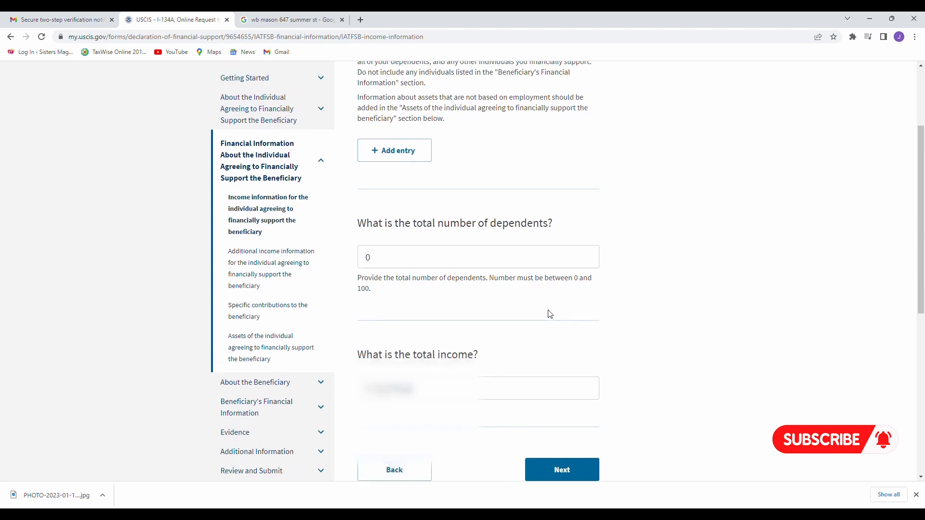
pyautogui.scroll(1, 549, 314)
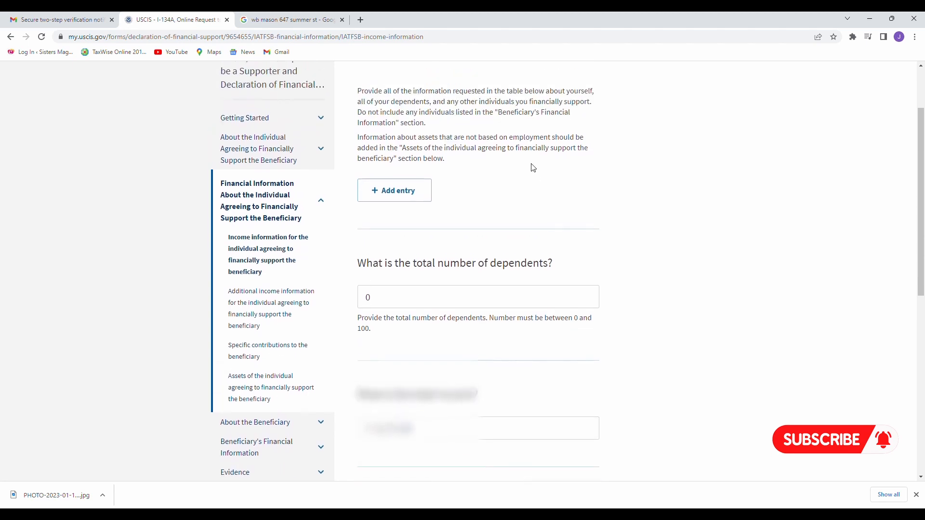
pyautogui.scroll(-1, 532, 167)
pyautogui.moveTo(359, 81); pyautogui.dragTo(525, 93)
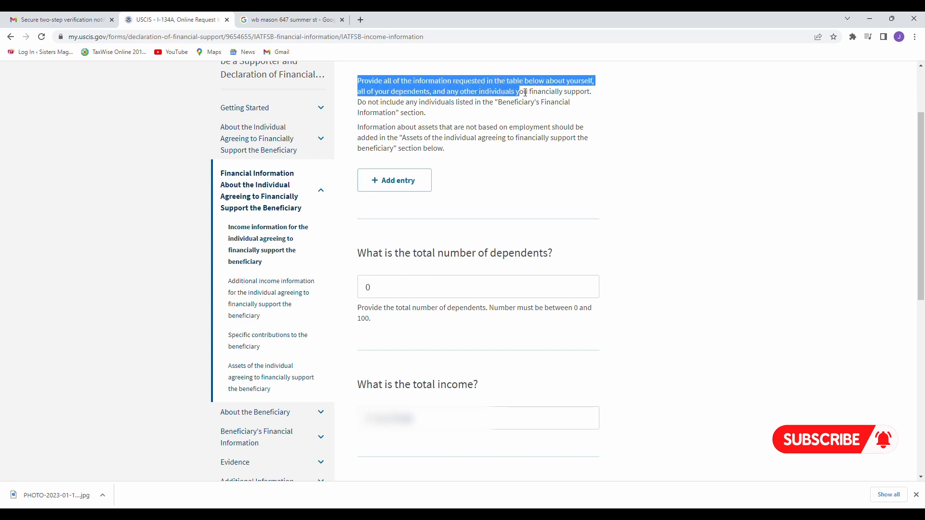
pyautogui.moveTo(525, 93); pyautogui.dragTo(590, 116)
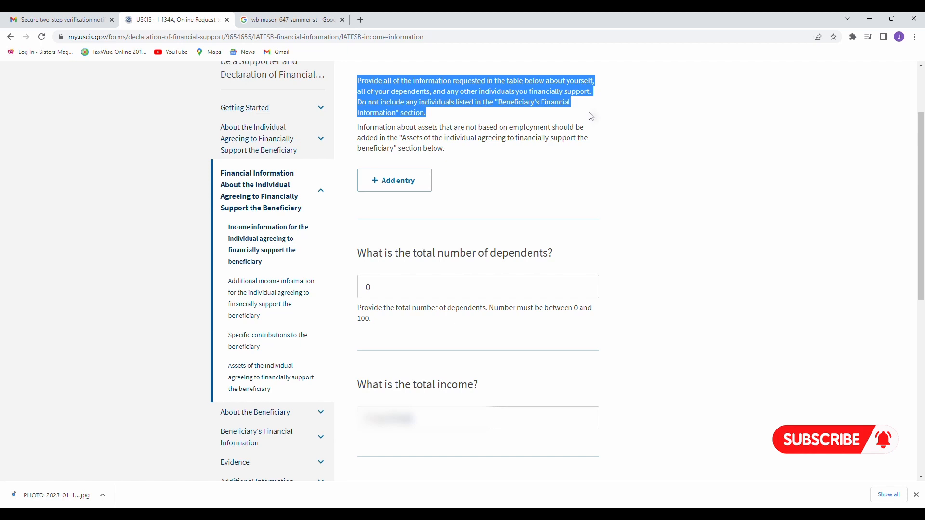
pyautogui.click(590, 116)
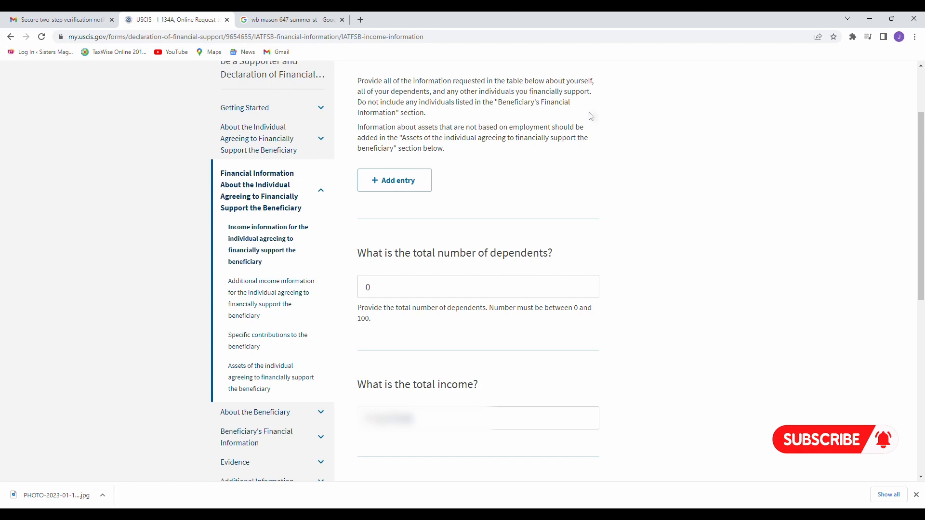
pyautogui.scroll(-2, 420, 209)
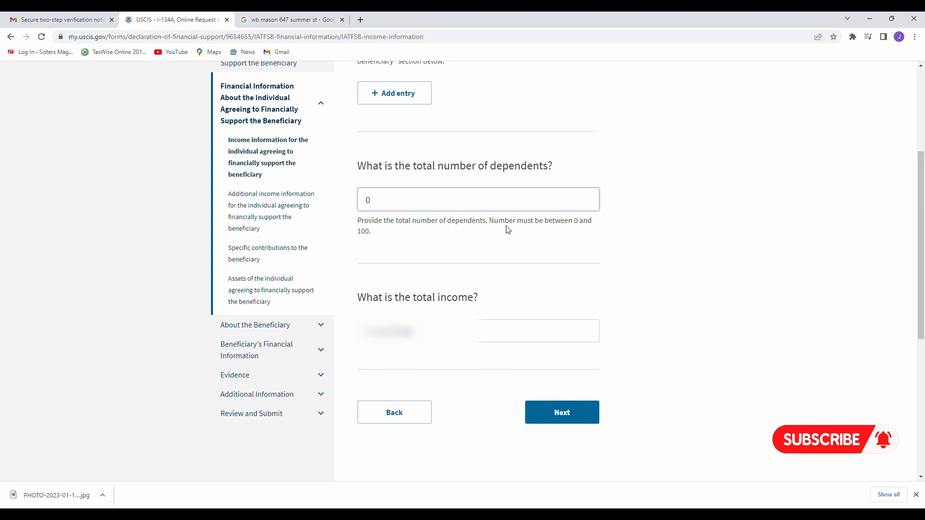
pyautogui.scroll(1, 478, 272)
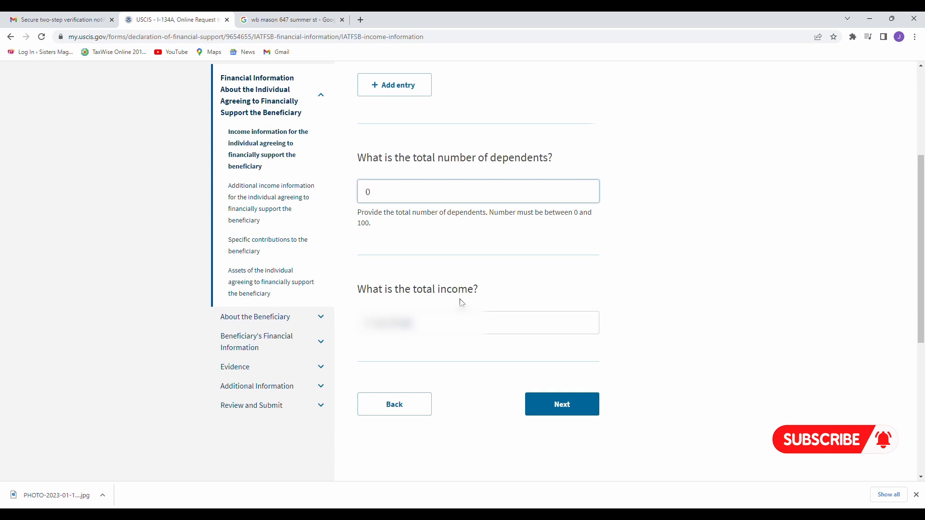
# Save the income page, then check No is set for illegal-source income and means-tested benefits.
pyautogui.click(563, 407)
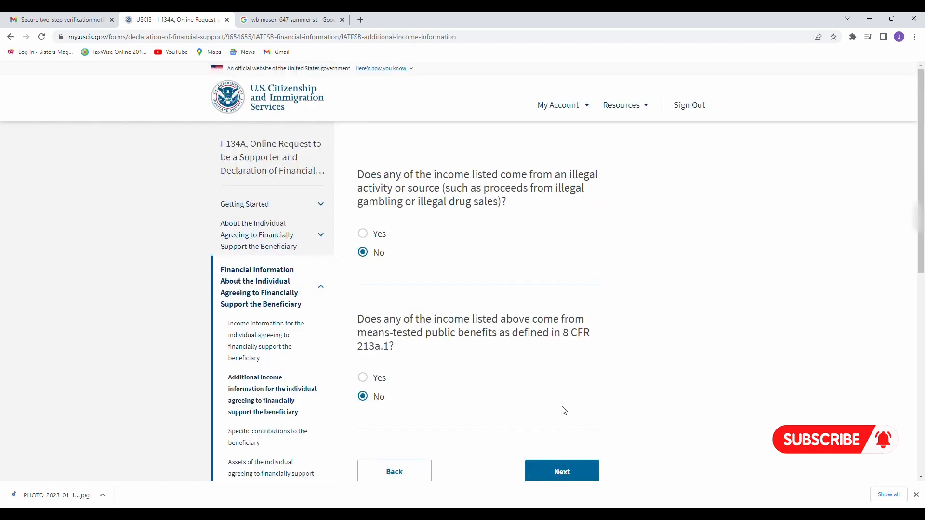
pyautogui.scroll(-1, 563, 411)
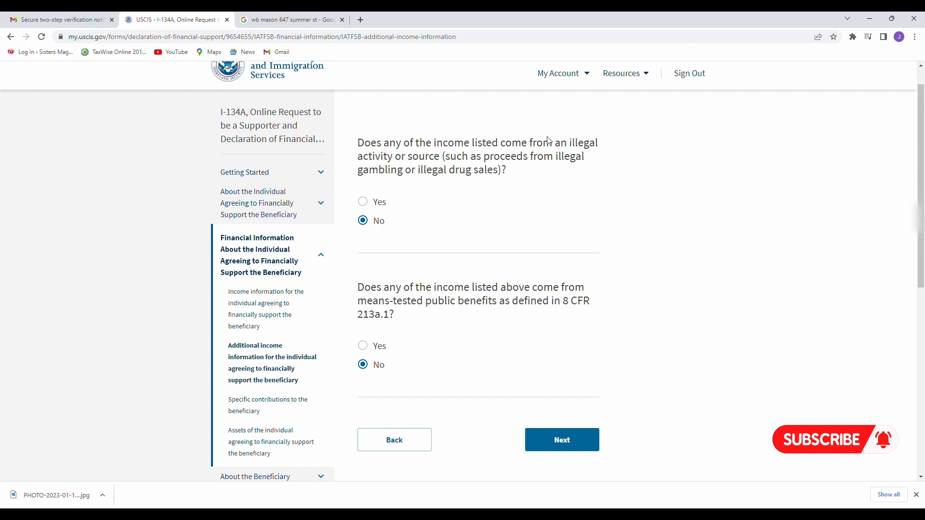
pyautogui.moveTo(555, 144); pyautogui.dragTo(578, 152)
pyautogui.click(589, 158)
pyautogui.moveTo(398, 319); pyautogui.dragTo(366, 310)
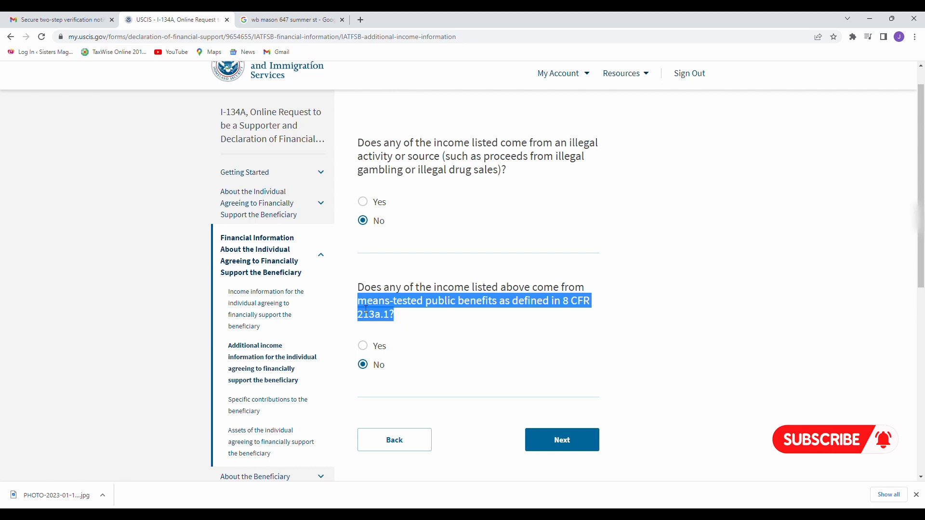
pyautogui.click(430, 279)
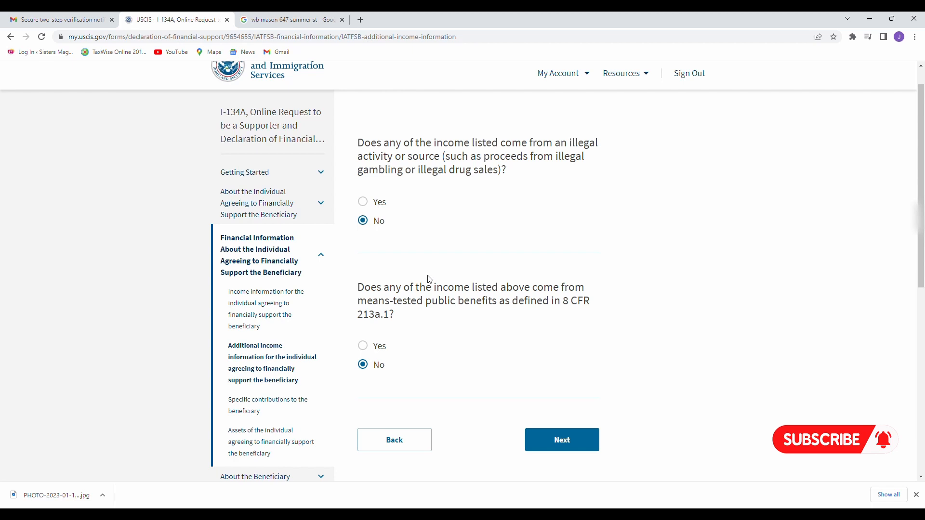
pyautogui.scroll(-1, 439, 303)
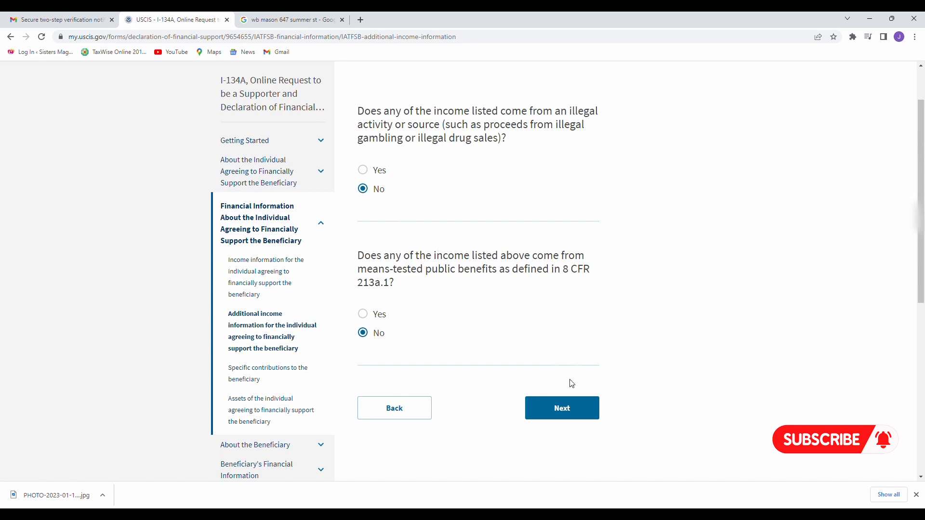
# Advance from additional income information to the specific contributions to the beneficiary page.
pyautogui.click(569, 408)
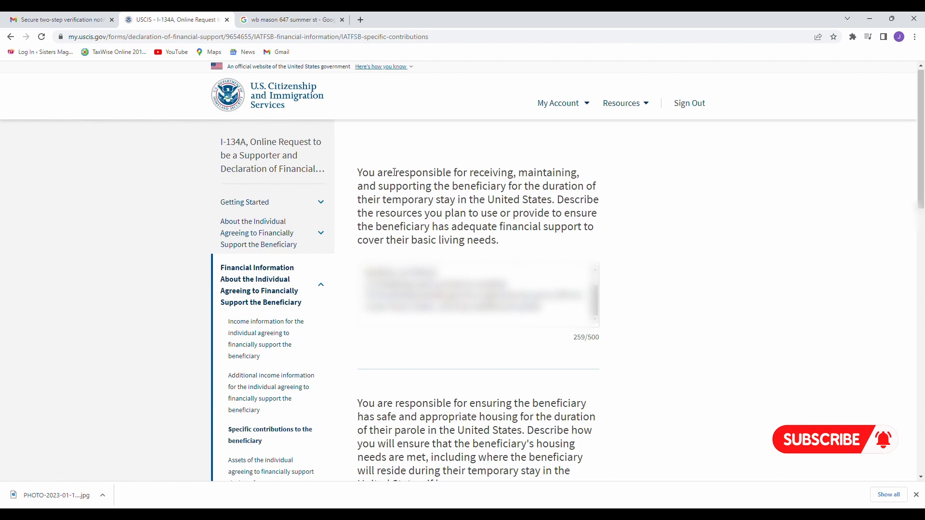
pyautogui.moveTo(387, 172); pyautogui.dragTo(555, 202)
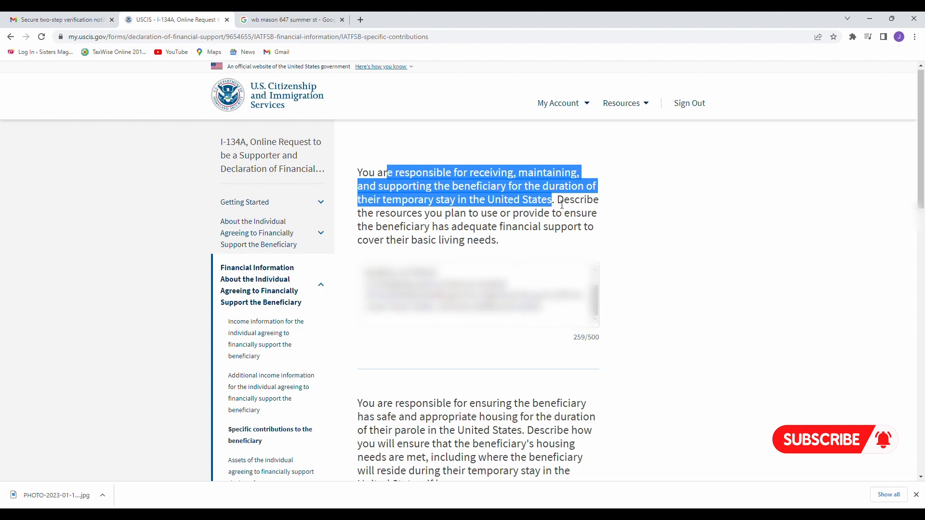
pyautogui.moveTo(558, 200); pyautogui.dragTo(586, 227)
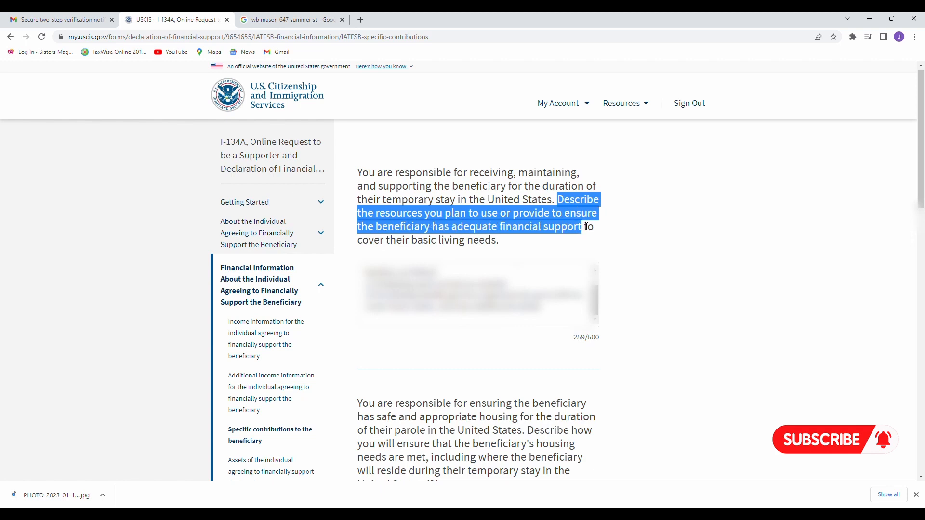
pyautogui.moveTo(585, 226); pyautogui.dragTo(587, 241)
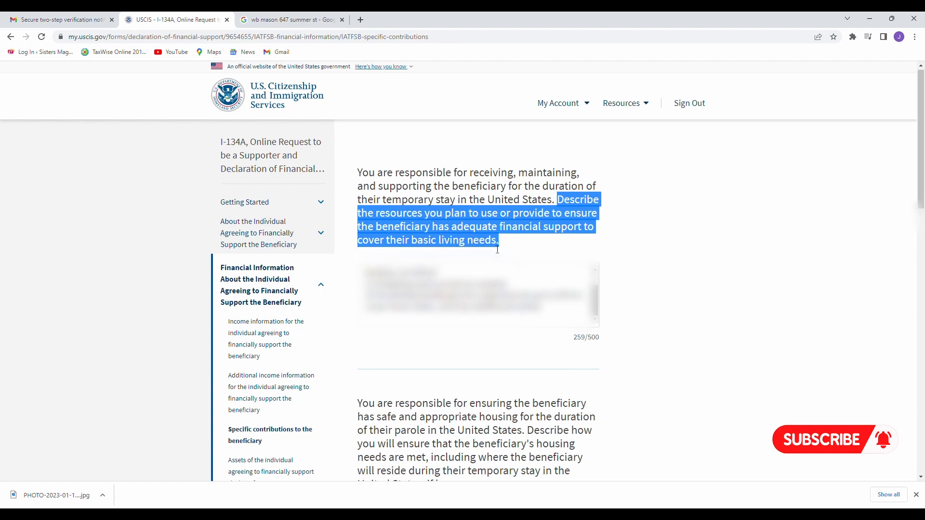
pyautogui.click(513, 242)
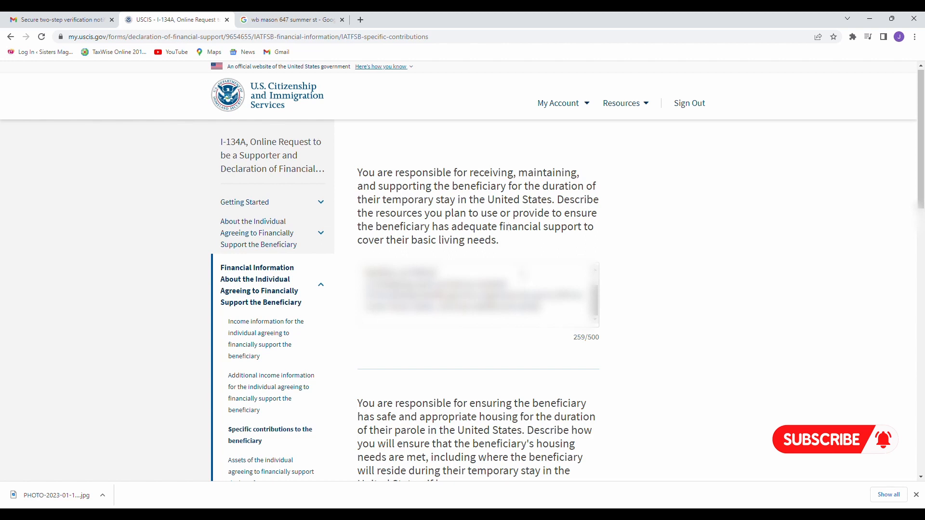
pyautogui.click(523, 274)
pyautogui.scroll(1, 523, 274)
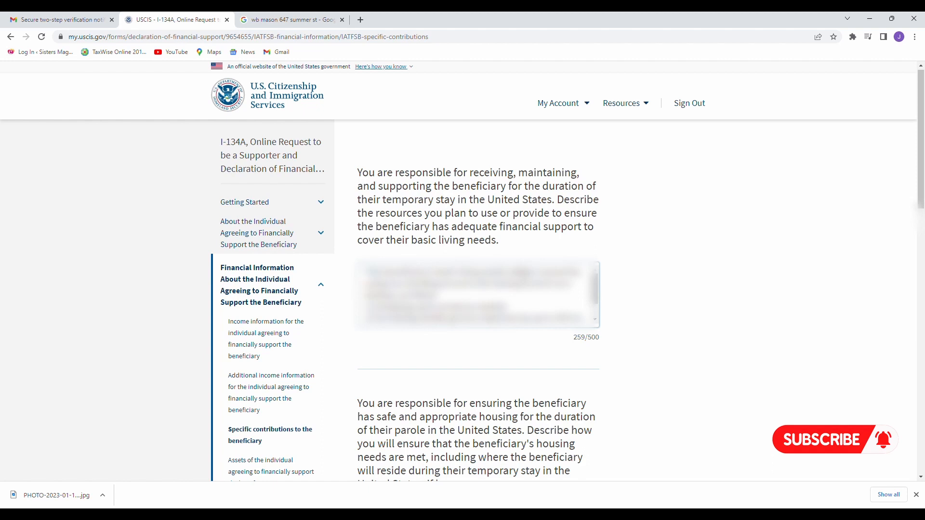
pyautogui.scroll(-2, 524, 275)
pyautogui.scroll(1, 524, 276)
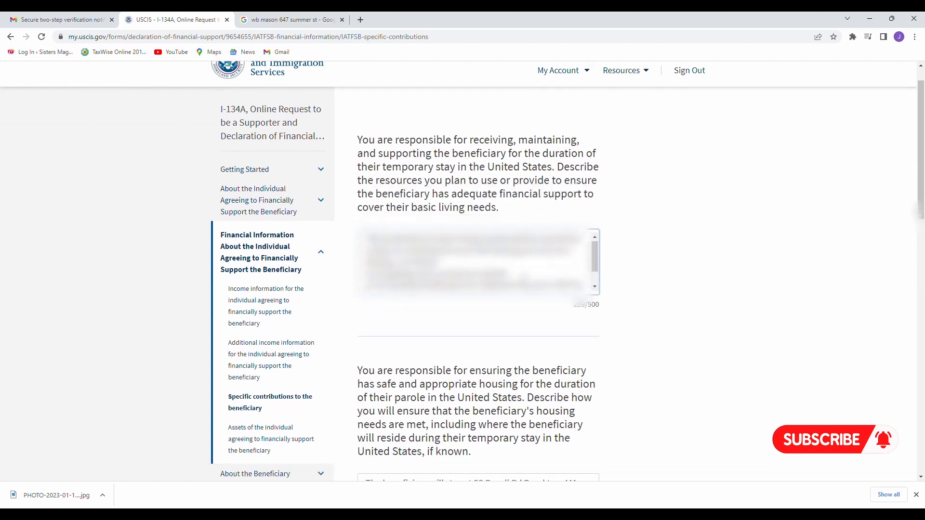
pyautogui.scroll(1, 524, 275)
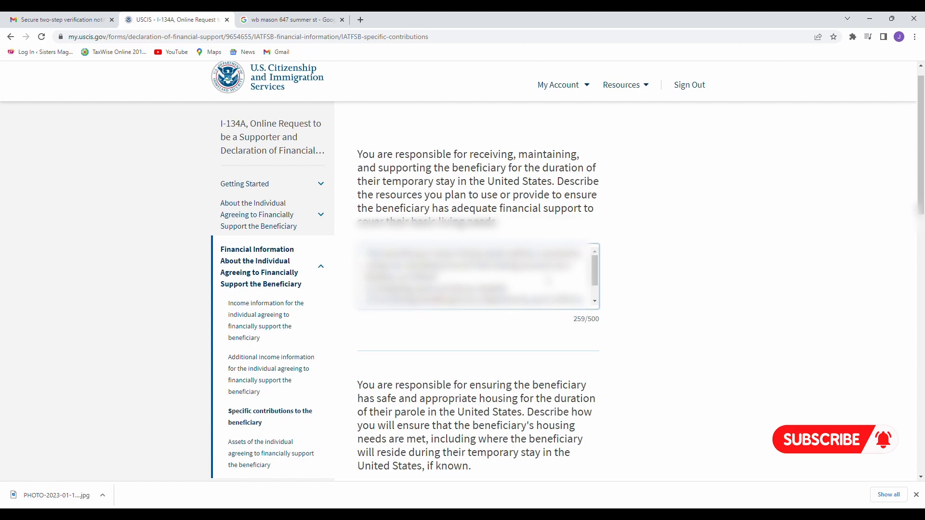
# Review the specific contributions questions on the beneficiary's housing, services, benefits and planned steps.
pyautogui.scroll(-5, 359, 140)
pyautogui.moveTo(357, 140); pyautogui.dragTo(526, 171)
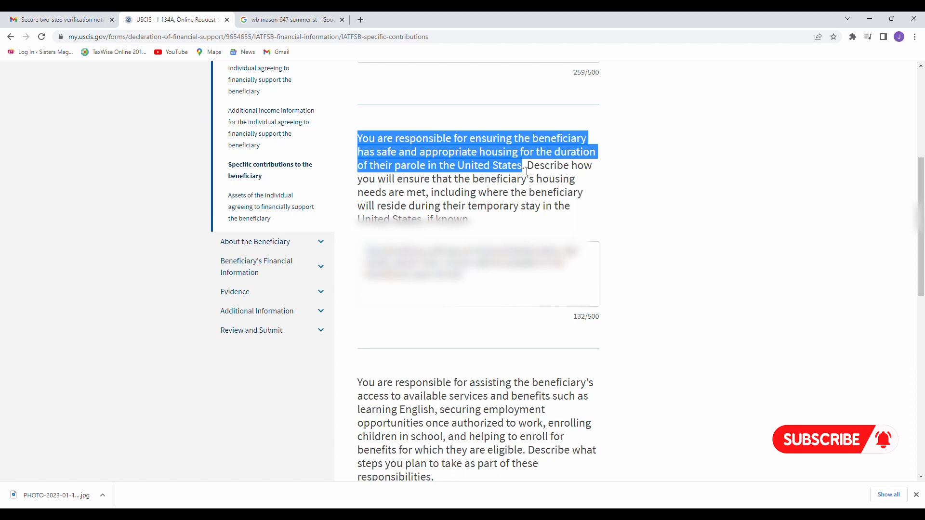
pyautogui.moveTo(527, 171); pyautogui.dragTo(556, 207)
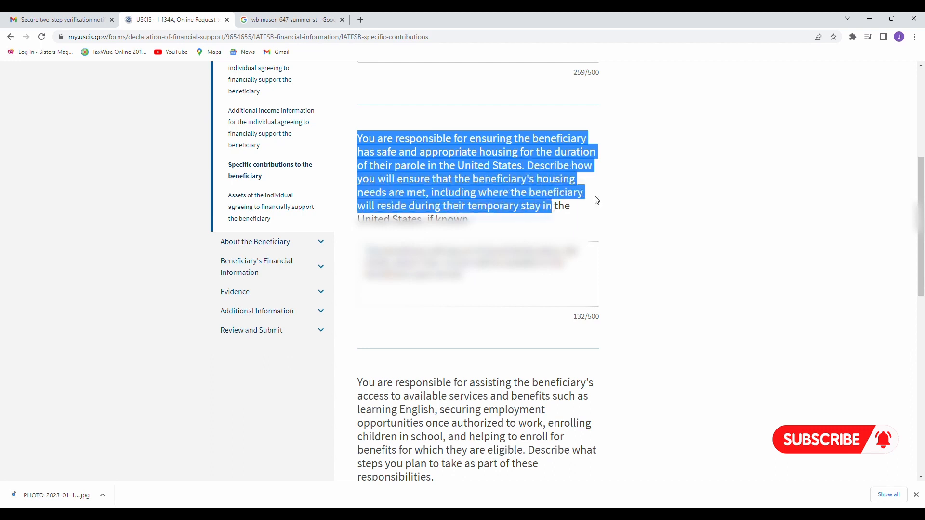
pyautogui.click(616, 190)
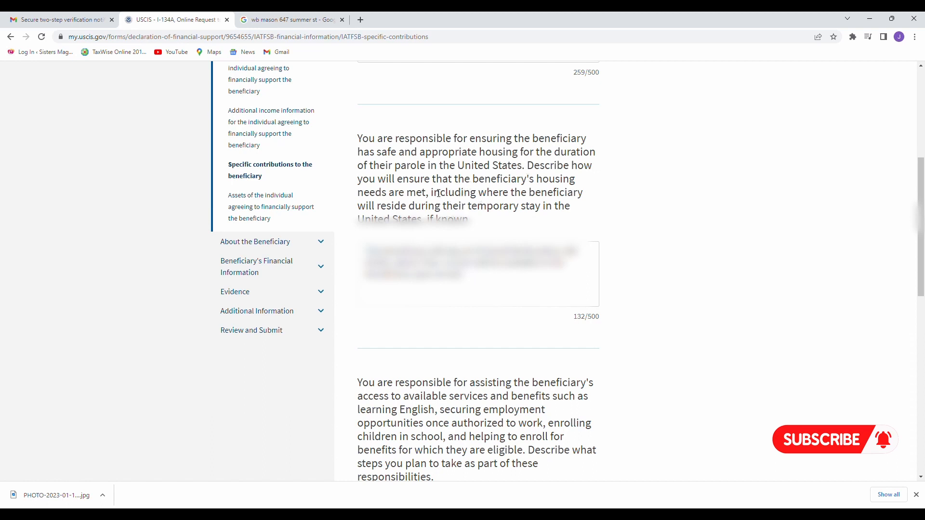
pyautogui.moveTo(430, 193); pyautogui.dragTo(477, 227)
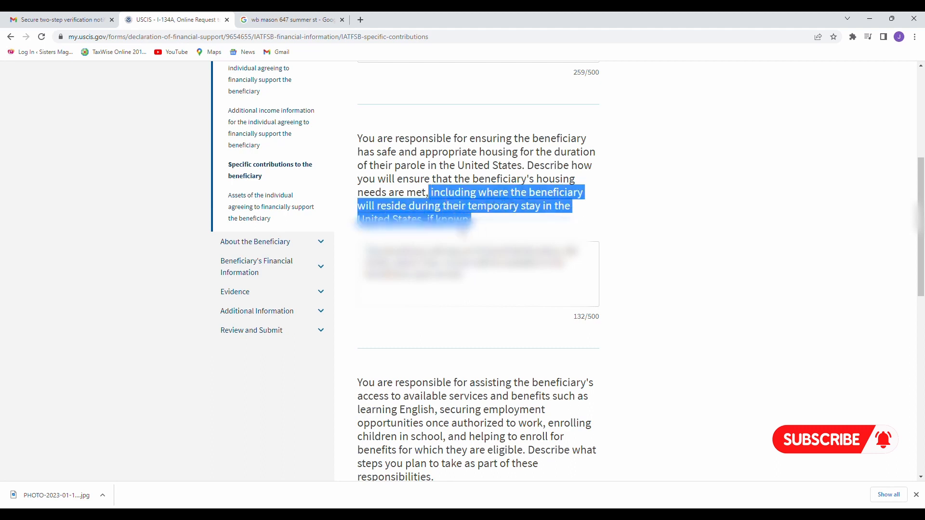
pyautogui.click(523, 273)
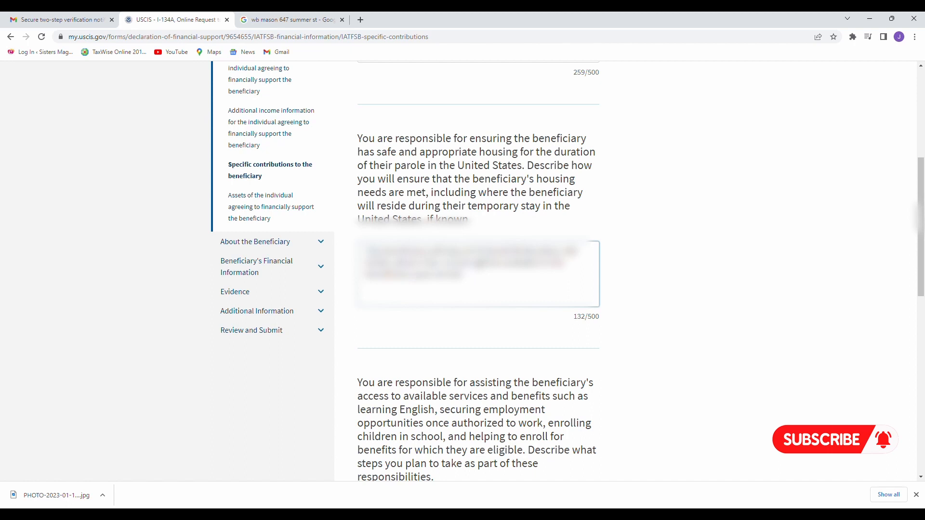
pyautogui.scroll(-5, 533, 200)
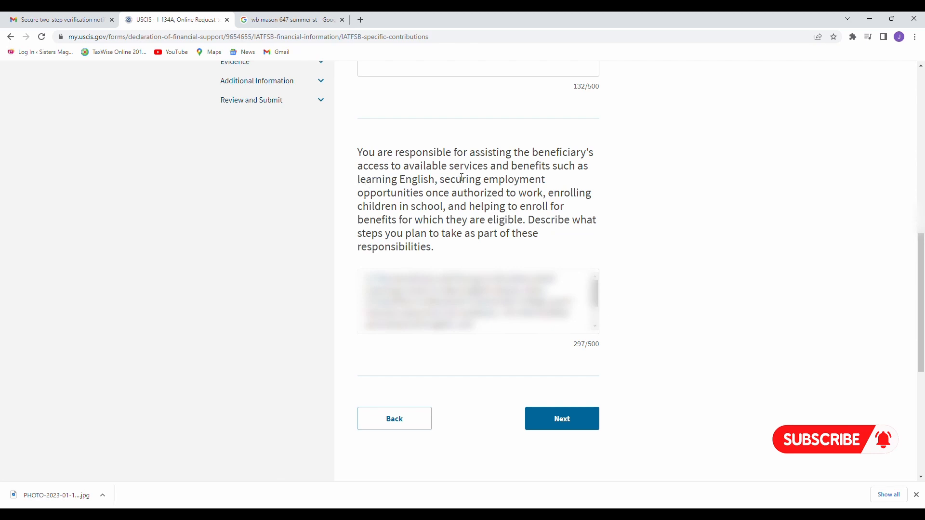
pyautogui.moveTo(452, 172); pyautogui.dragTo(548, 194)
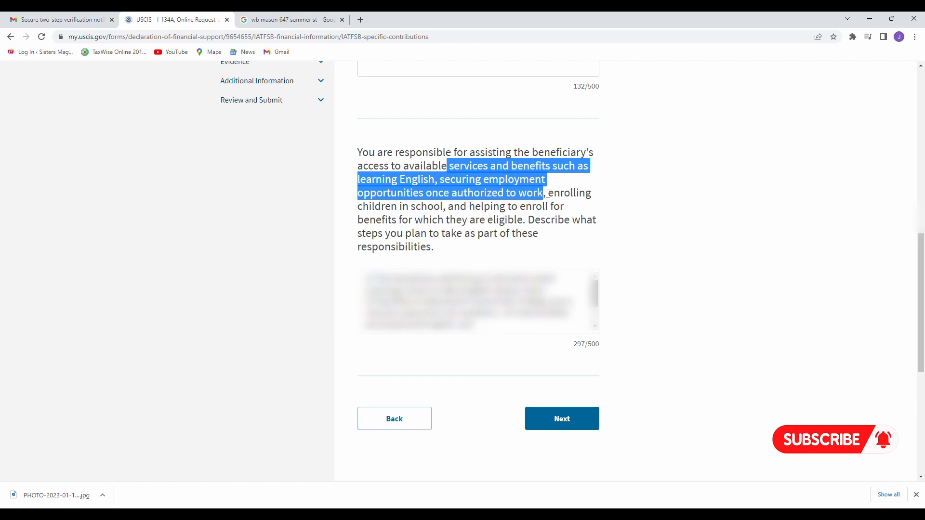
pyautogui.moveTo(549, 194); pyautogui.dragTo(521, 224)
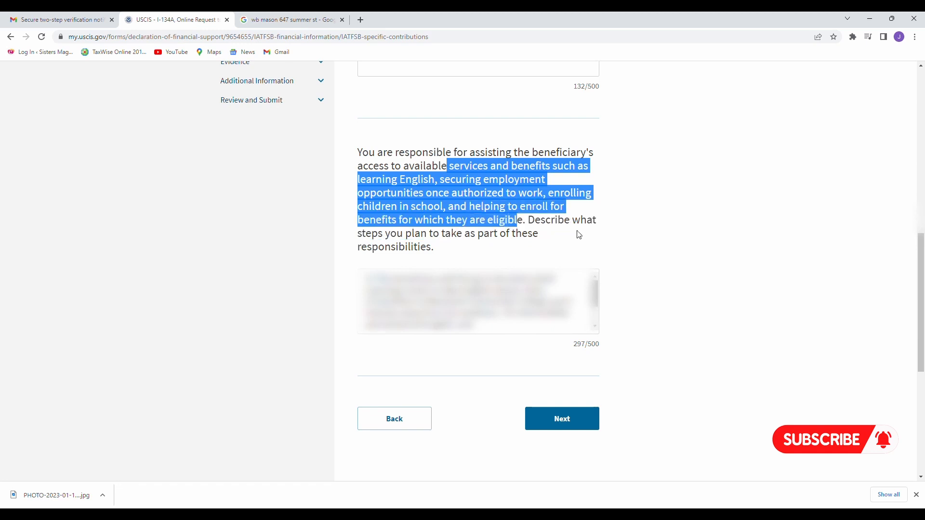
pyautogui.moveTo(531, 225); pyautogui.dragTo(548, 244)
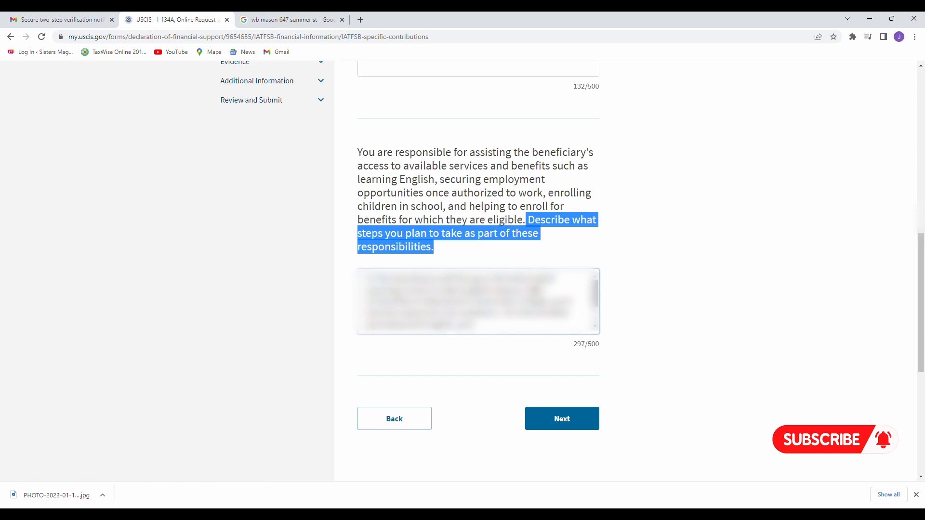
pyautogui.scroll(-1, 565, 256)
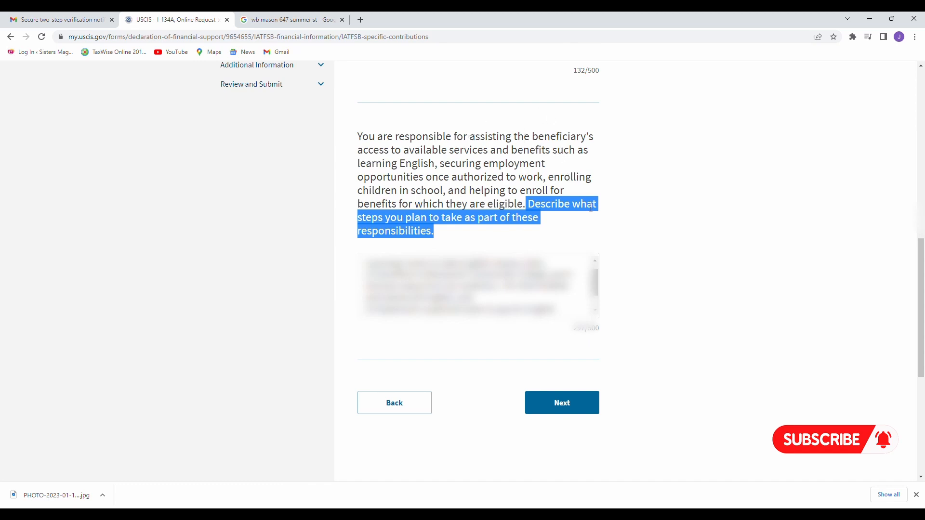
pyautogui.click(626, 194)
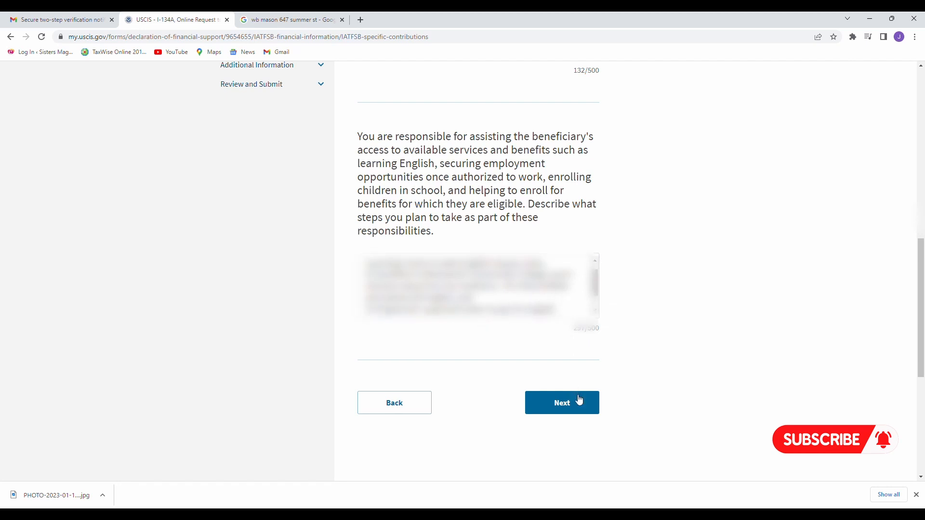
# Go to the Assets page and read through its instructions.
pyautogui.click(578, 401)
pyautogui.scroll(-2, 576, 408)
pyautogui.scroll(-1, 576, 409)
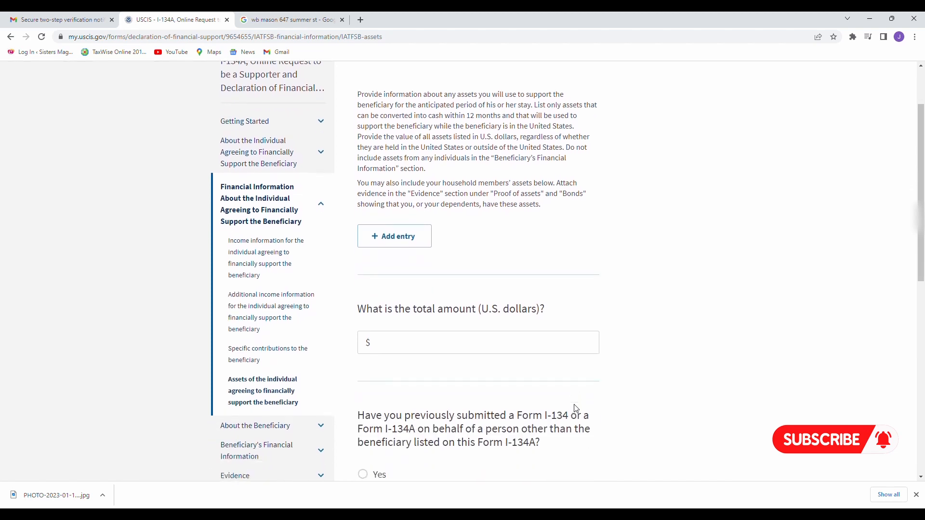
pyautogui.scroll(1, 463, 226)
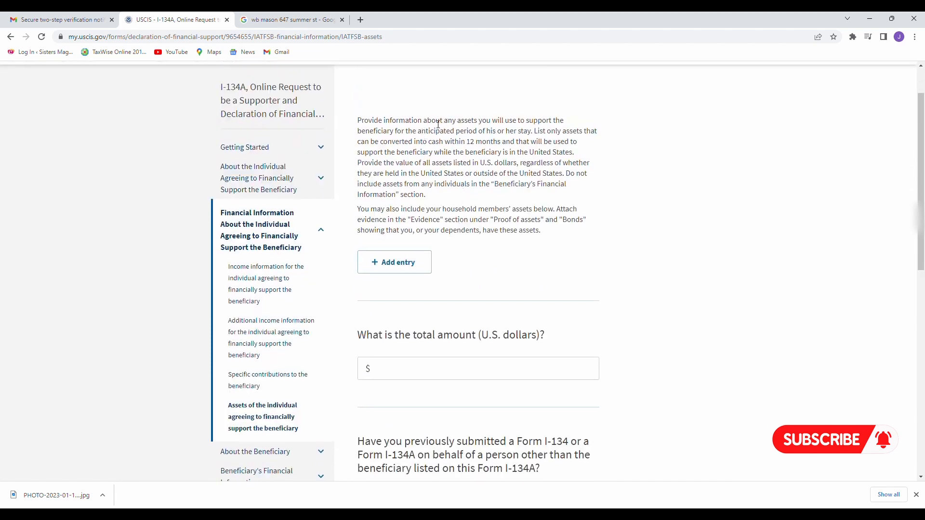
pyautogui.moveTo(431, 124); pyautogui.dragTo(534, 132)
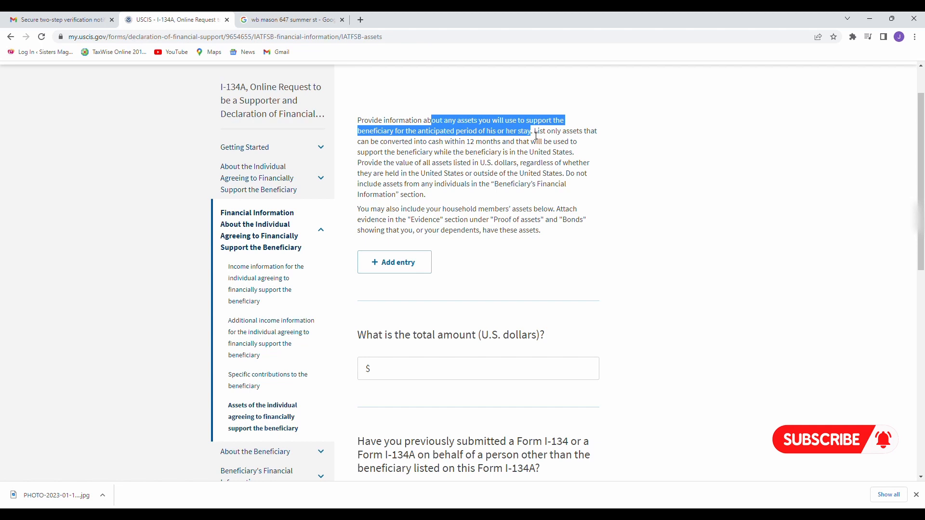
pyautogui.click(634, 163)
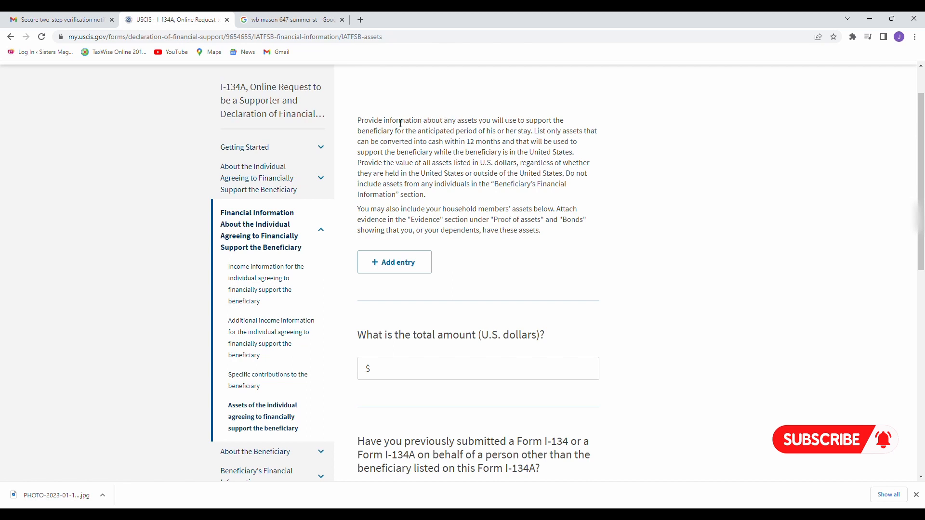
pyautogui.moveTo(384, 124); pyautogui.dragTo(538, 141)
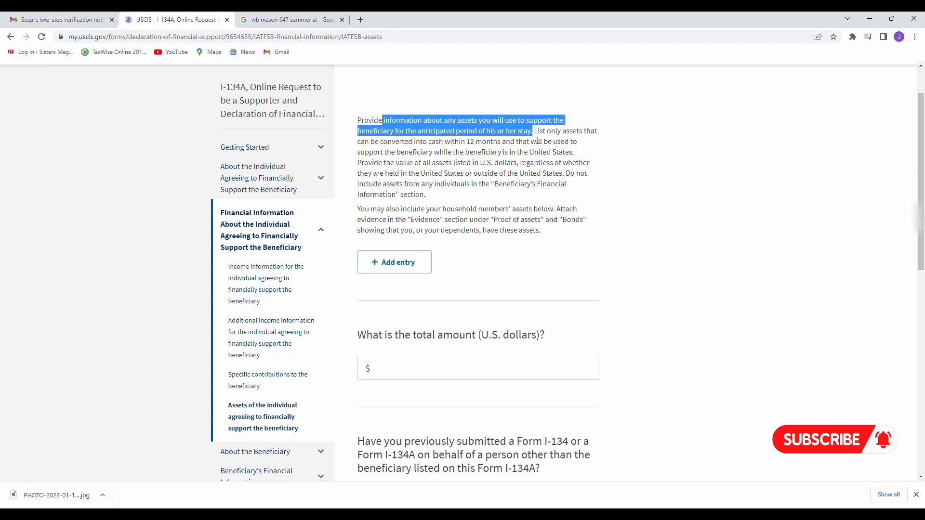
pyautogui.click(491, 132)
pyautogui.scroll(-1, 491, 132)
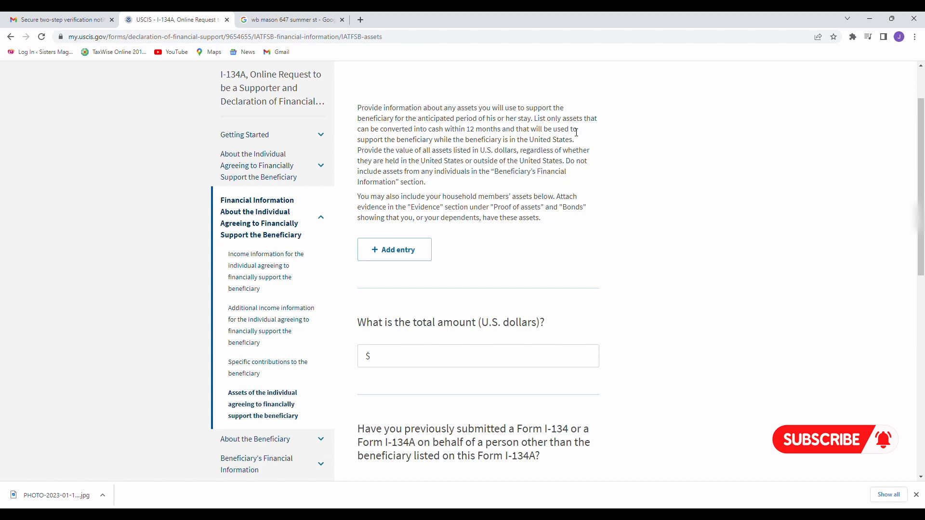
# Finish the assets page answers, including the U.S. dollars amount question, and continue to beneficiary name.
pyautogui.moveTo(465, 323); pyautogui.dragTo(545, 322)
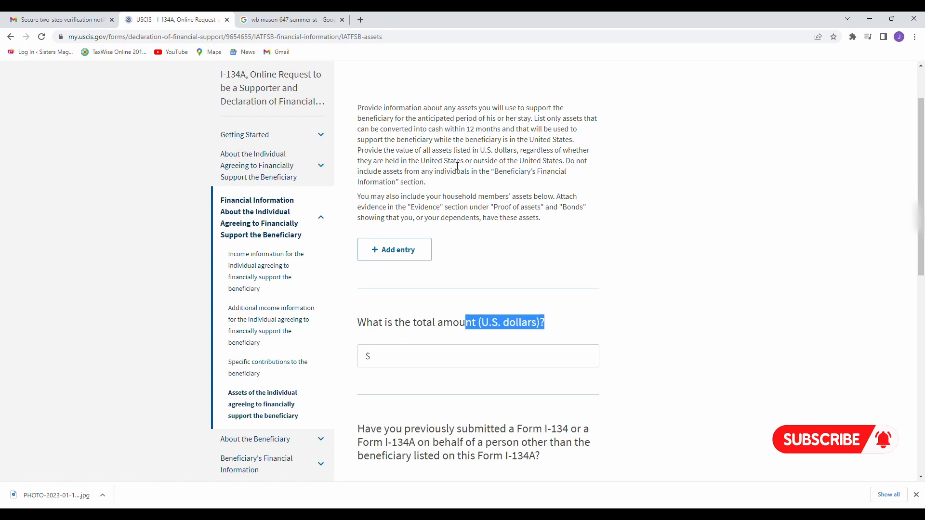
pyautogui.click(438, 364)
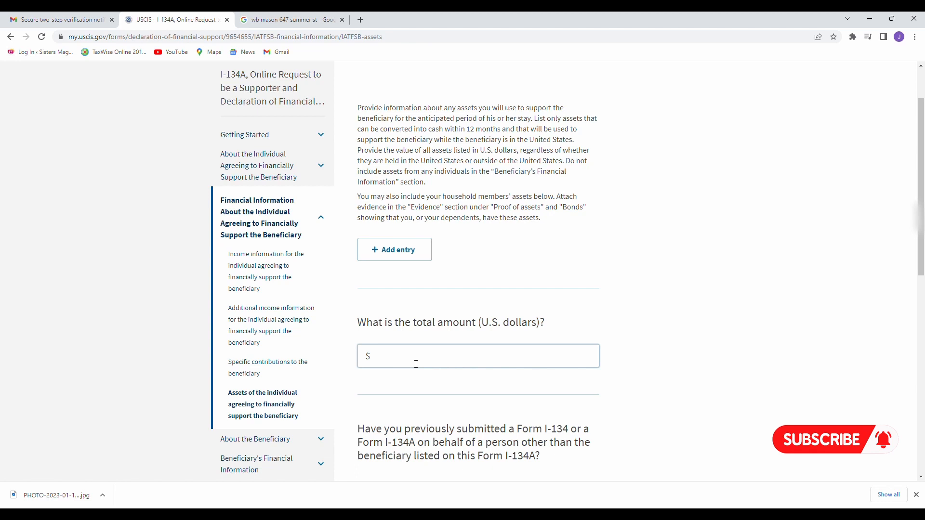
pyautogui.scroll(1, 416, 365)
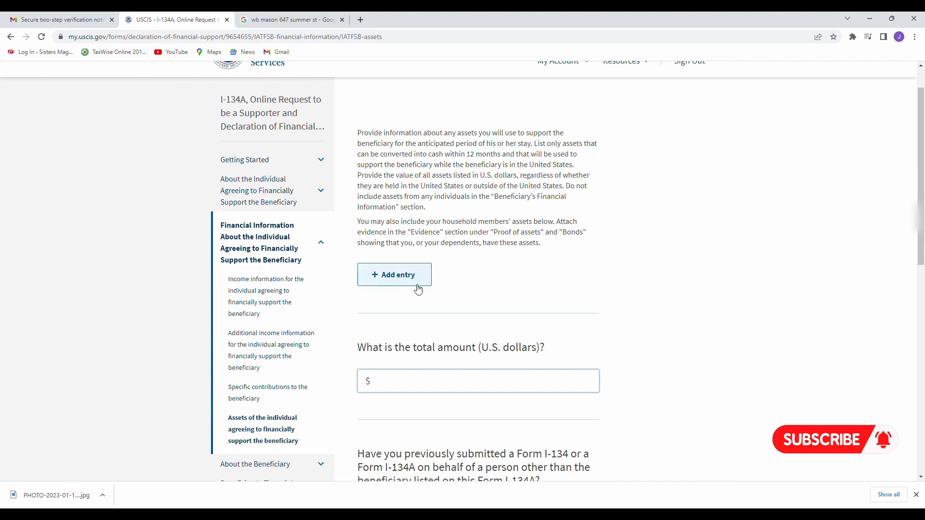
pyautogui.scroll(-1, 424, 289)
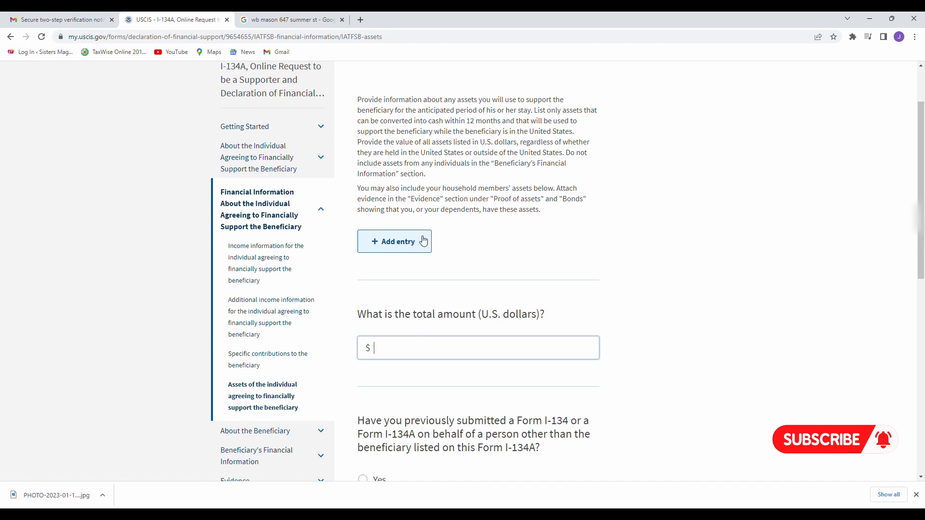
pyautogui.scroll(-3, 452, 241)
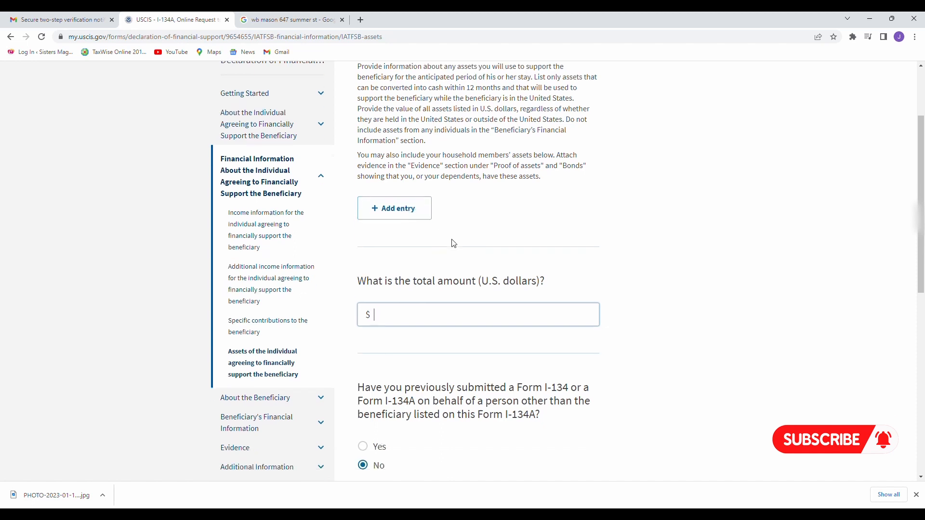
pyautogui.scroll(-3, 454, 243)
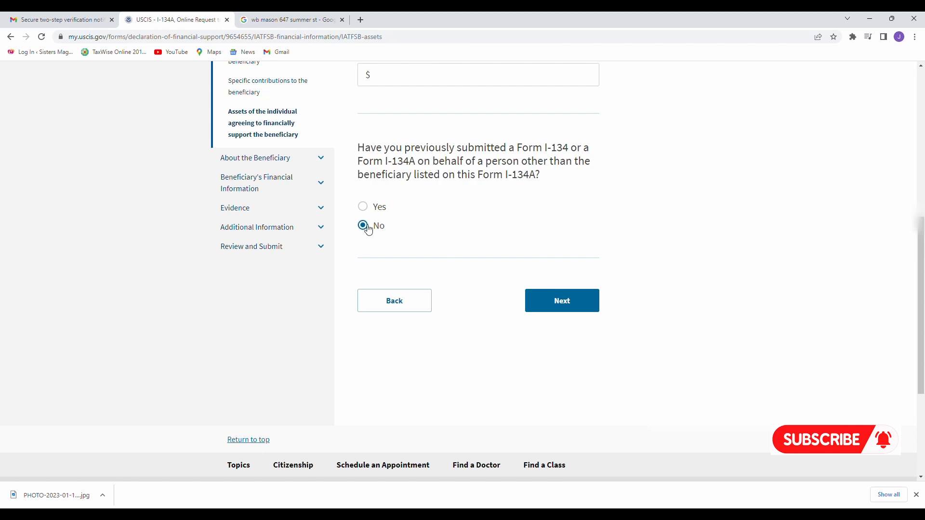
pyautogui.click(579, 298)
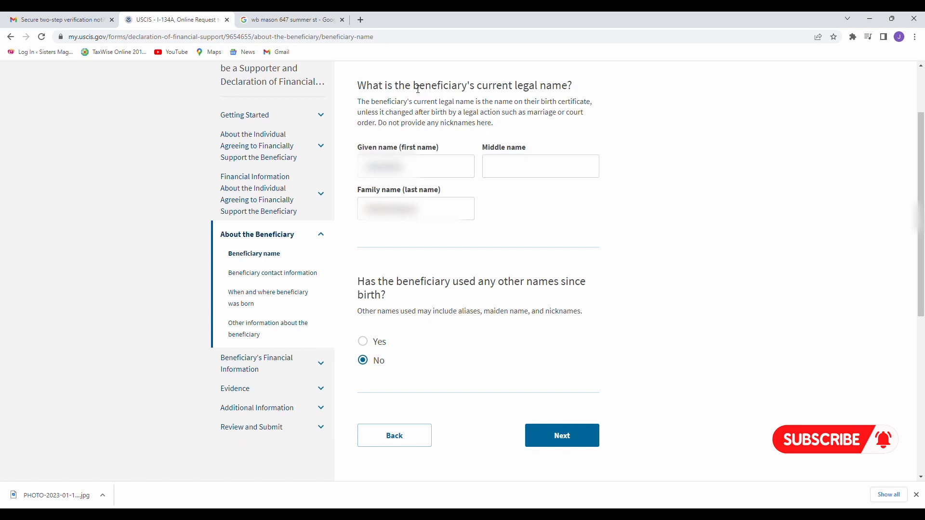
# Confirm the beneficiary's legal name, answer No to other names, and continue to contact information.
pyautogui.moveTo(418, 89); pyautogui.dragTo(588, 88)
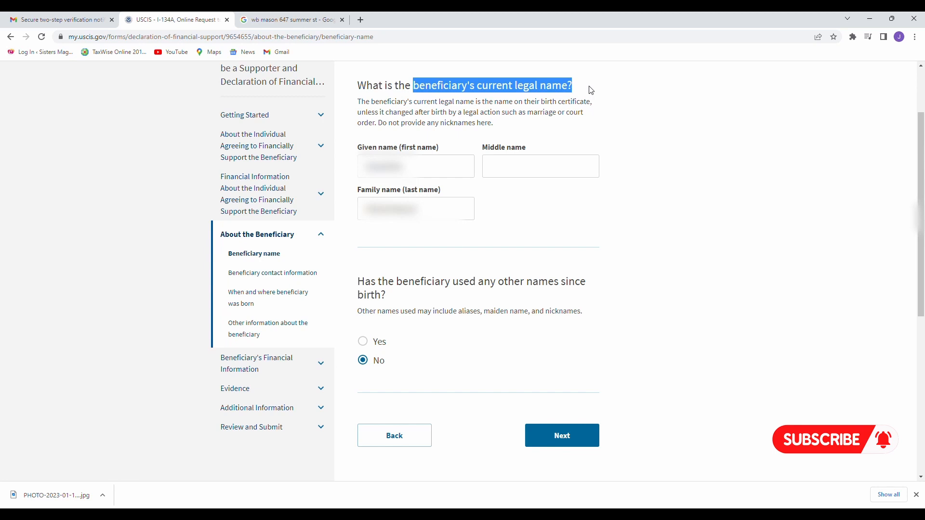
pyautogui.click(526, 192)
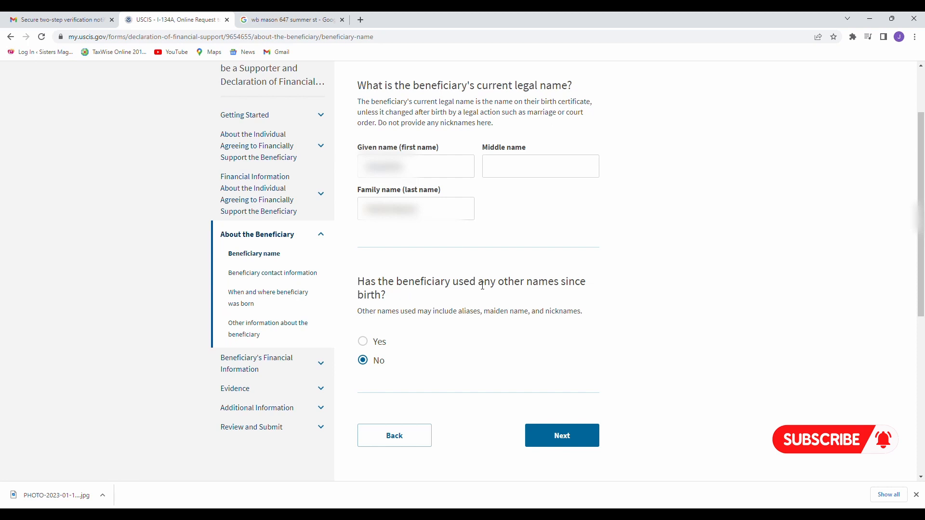
pyautogui.moveTo(469, 286); pyautogui.dragTo(534, 297)
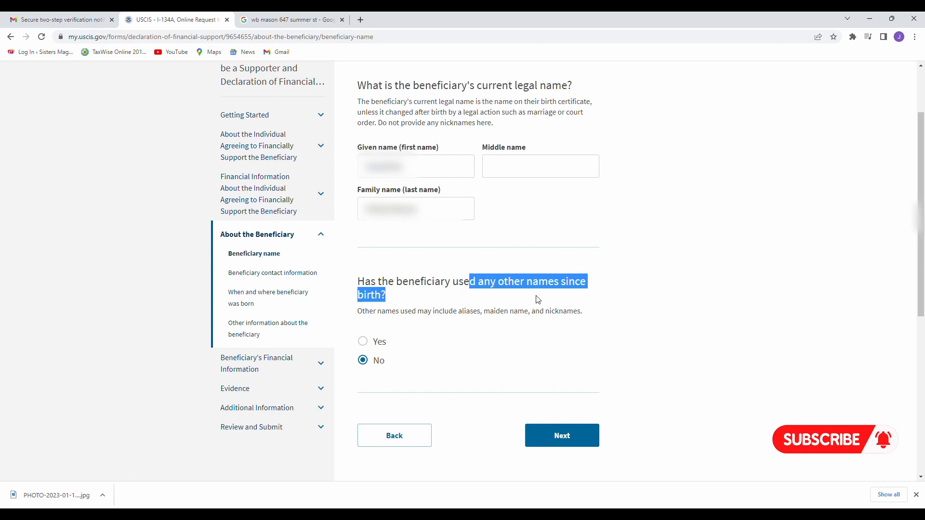
pyautogui.click(379, 366)
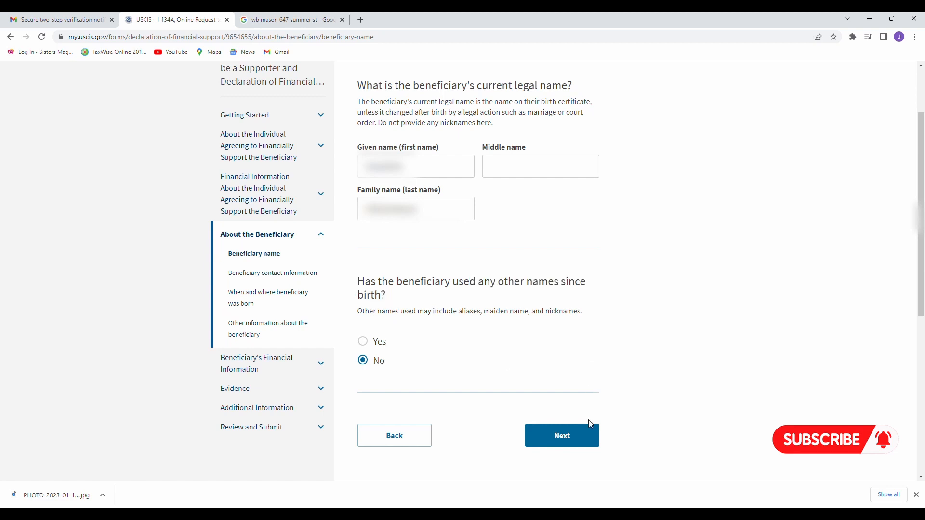
pyautogui.click(585, 435)
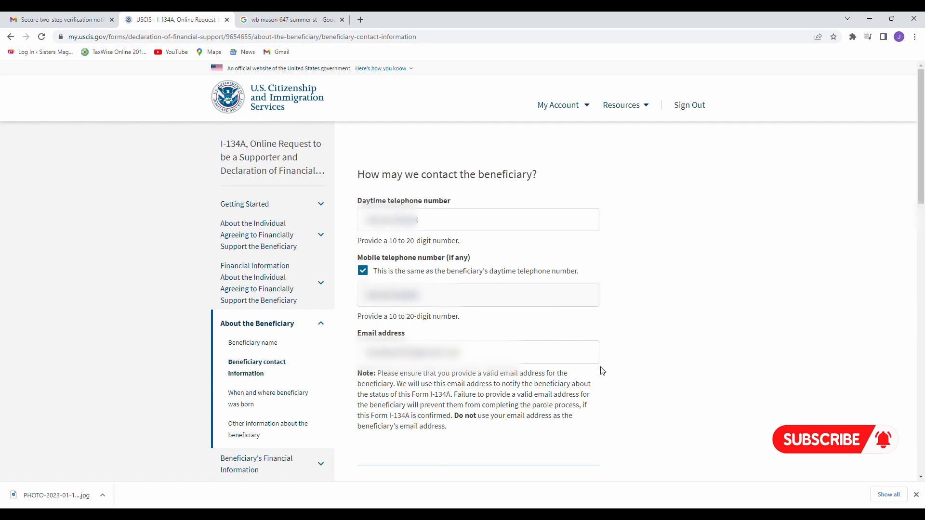
pyautogui.click(477, 363)
pyautogui.moveTo(454, 417); pyautogui.dragTo(466, 431)
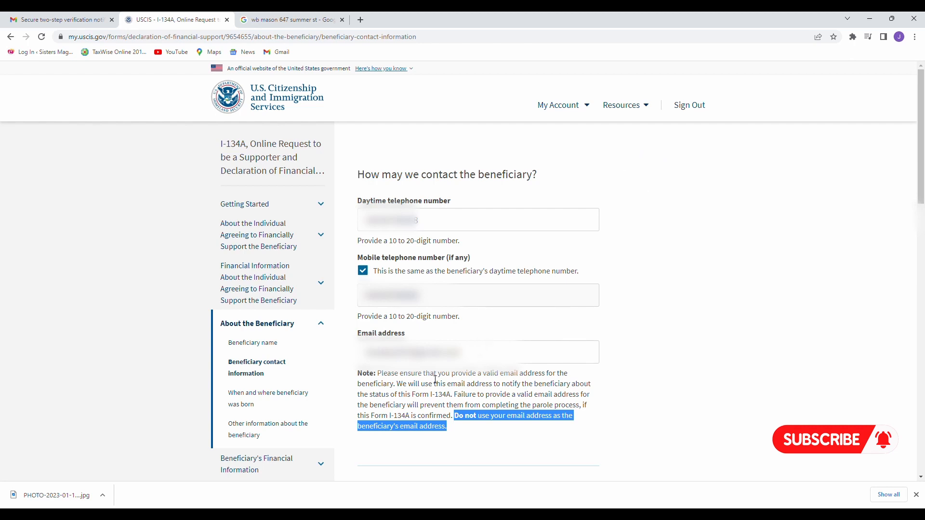
pyautogui.click(500, 361)
pyautogui.click(625, 322)
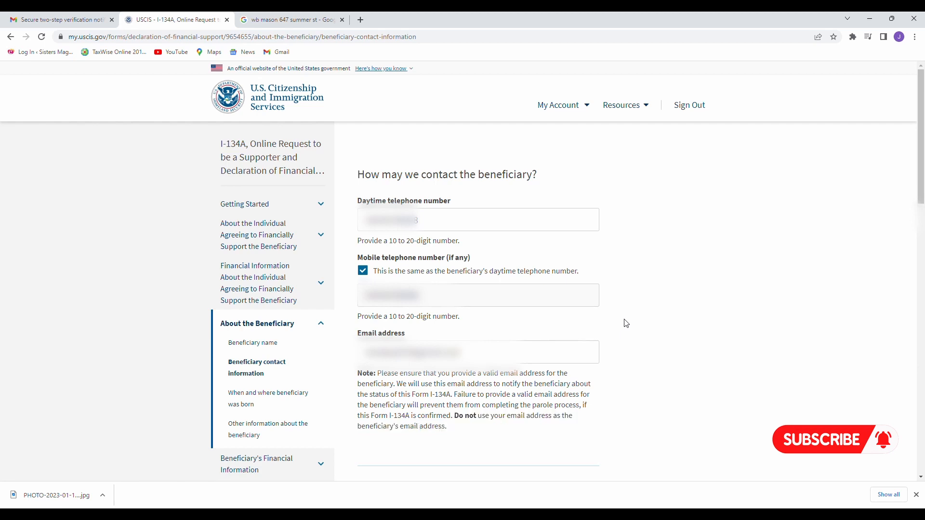
# Keep Yes for mailing address same as physical address and continue to birth details.
pyautogui.scroll(-9, 626, 322)
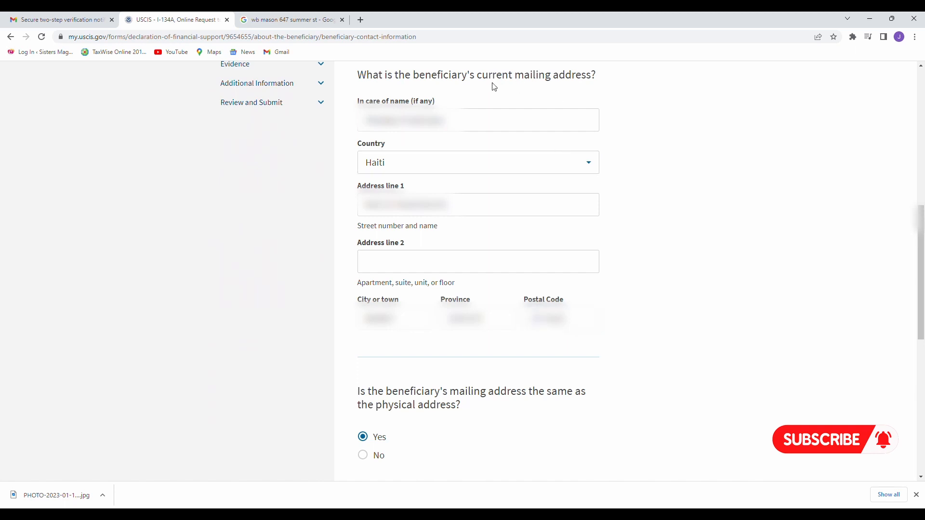
pyautogui.click(460, 125)
pyautogui.moveTo(390, 397); pyautogui.dragTo(461, 418)
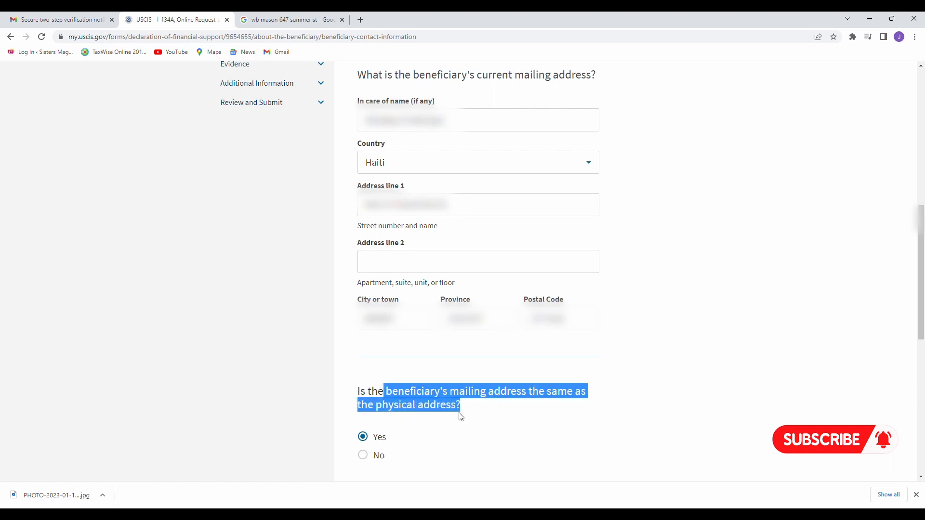
pyautogui.click(686, 354)
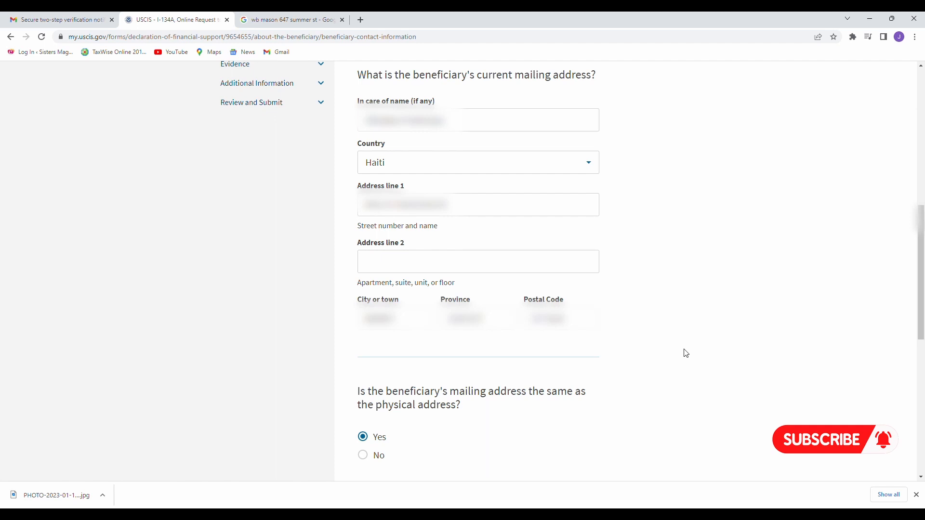
pyautogui.scroll(-2, 438, 414)
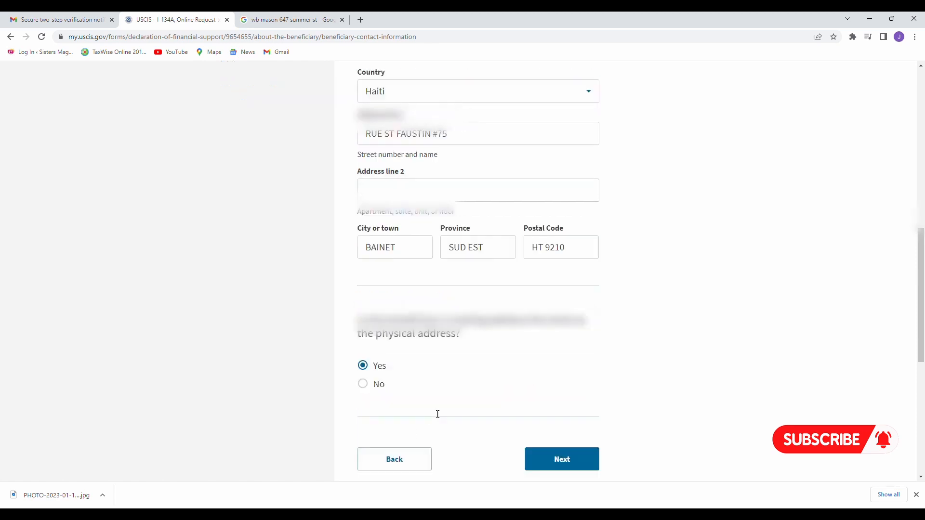
pyautogui.scroll(-4, 438, 414)
pyautogui.click(570, 267)
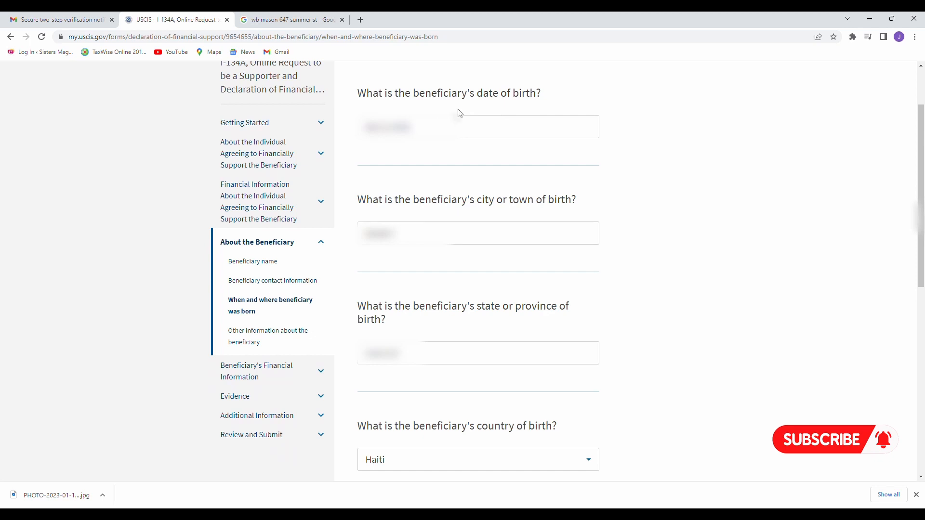
# Review the beneficiary's birth date, city, province and country Haiti, then continue to other information.
pyautogui.click(453, 124)
pyautogui.scroll(-1, 446, 157)
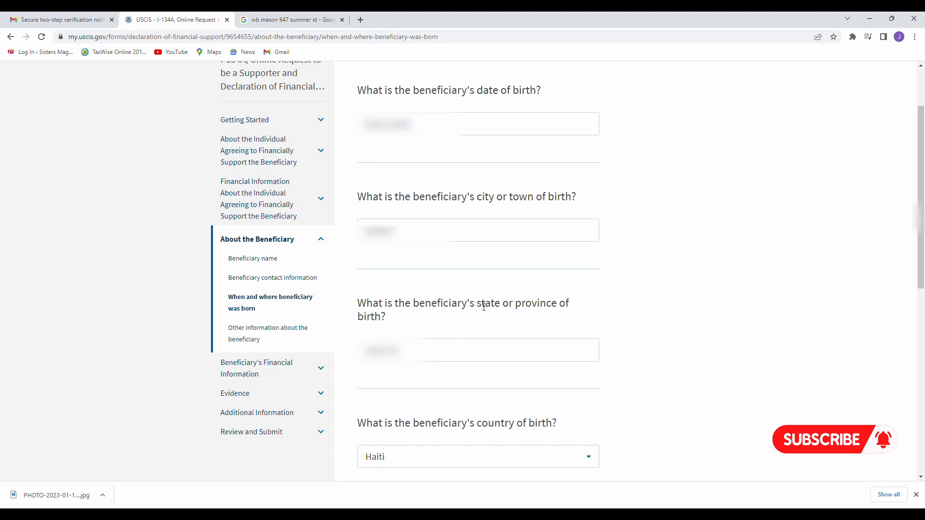
pyautogui.click(449, 347)
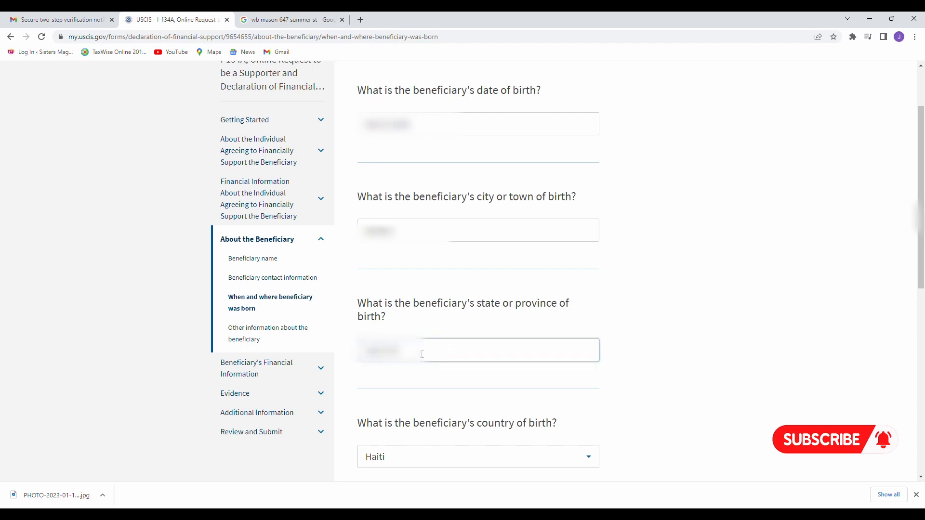
pyautogui.click(438, 364)
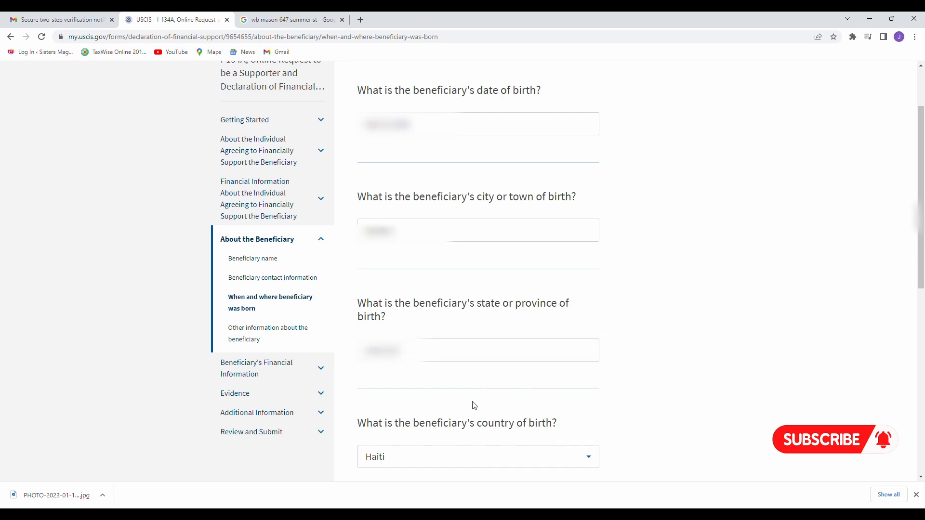
pyautogui.click(431, 357)
pyautogui.moveTo(412, 427); pyautogui.dragTo(509, 441)
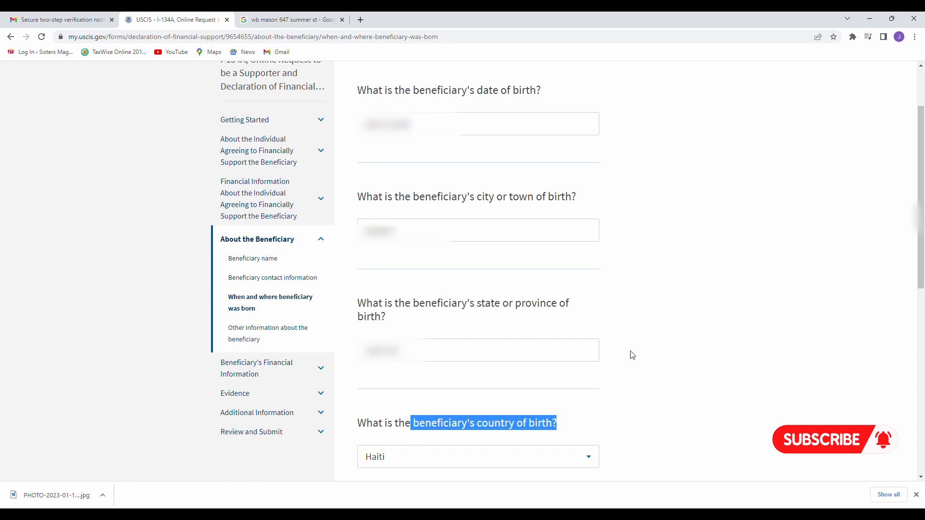
pyautogui.scroll(-5, 632, 355)
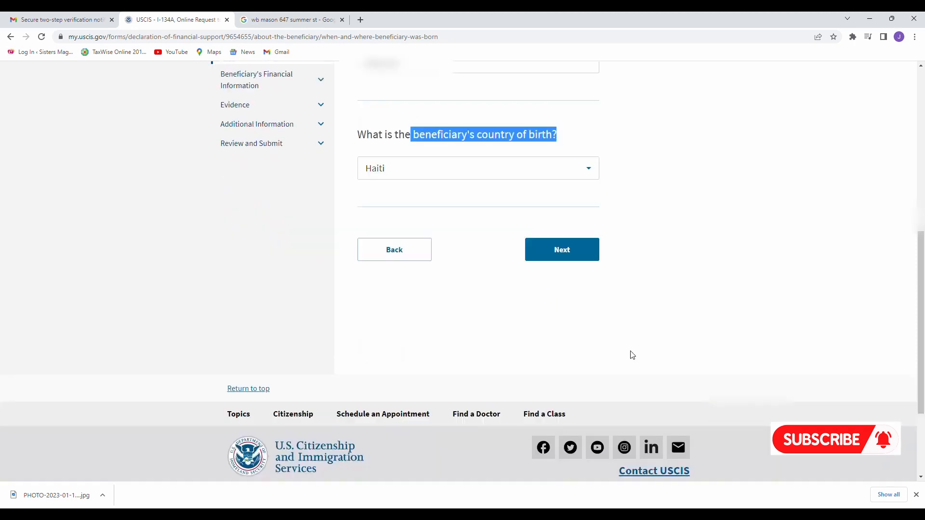
pyautogui.click(555, 253)
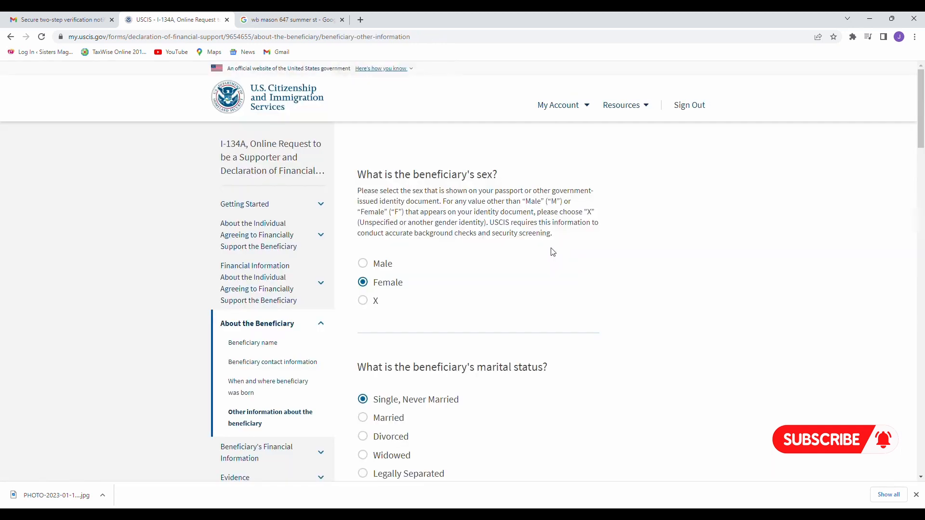
pyautogui.scroll(-1, 553, 252)
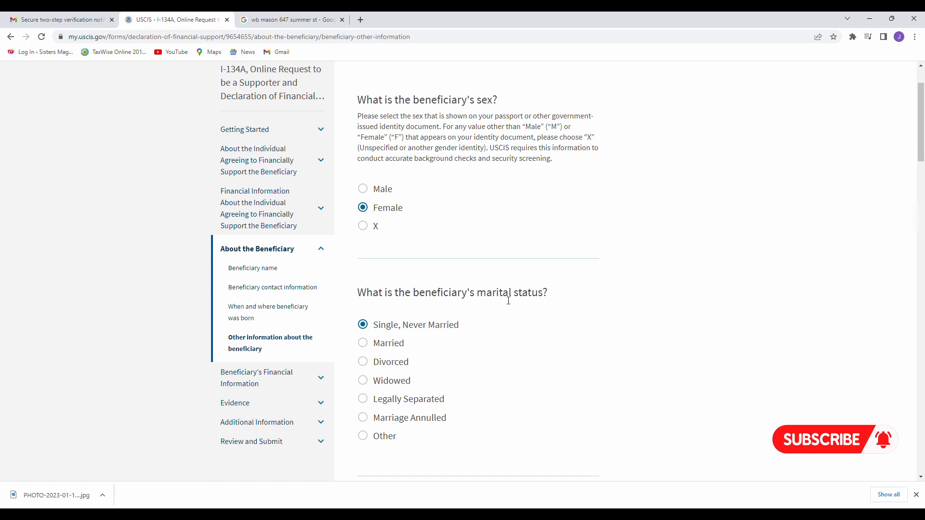
pyautogui.moveTo(484, 296); pyautogui.dragTo(543, 296)
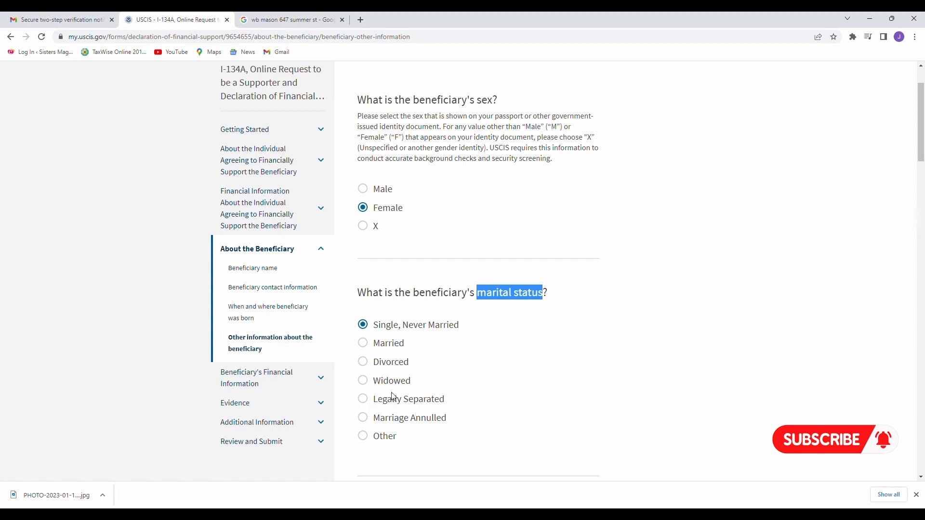
pyautogui.moveTo(416, 389); pyautogui.dragTo(378, 389)
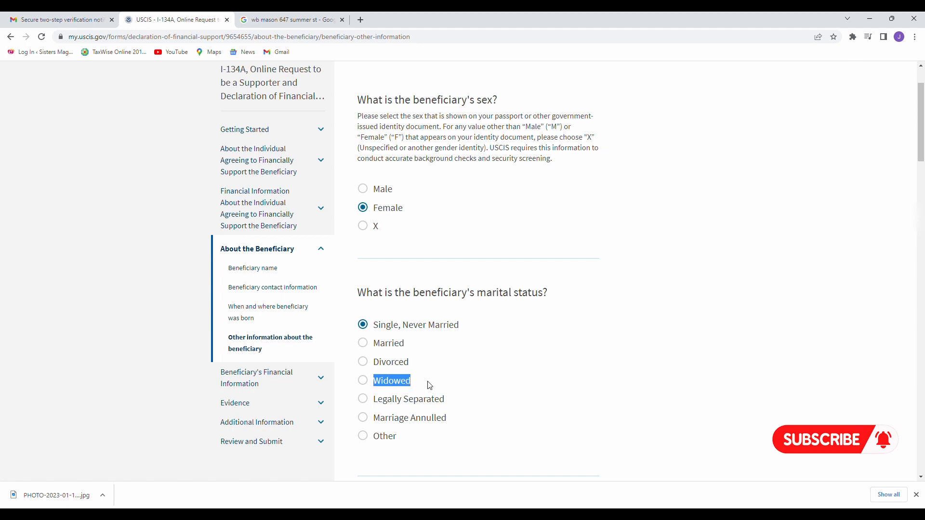
pyautogui.click(415, 386)
pyautogui.scroll(-1, 403, 330)
pyautogui.scroll(-3, 373, 253)
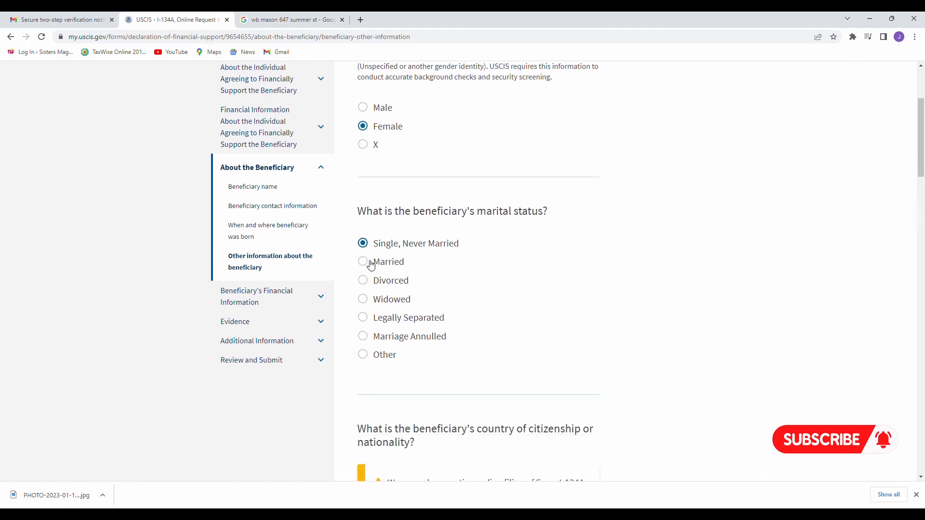
pyautogui.scroll(1, 367, 264)
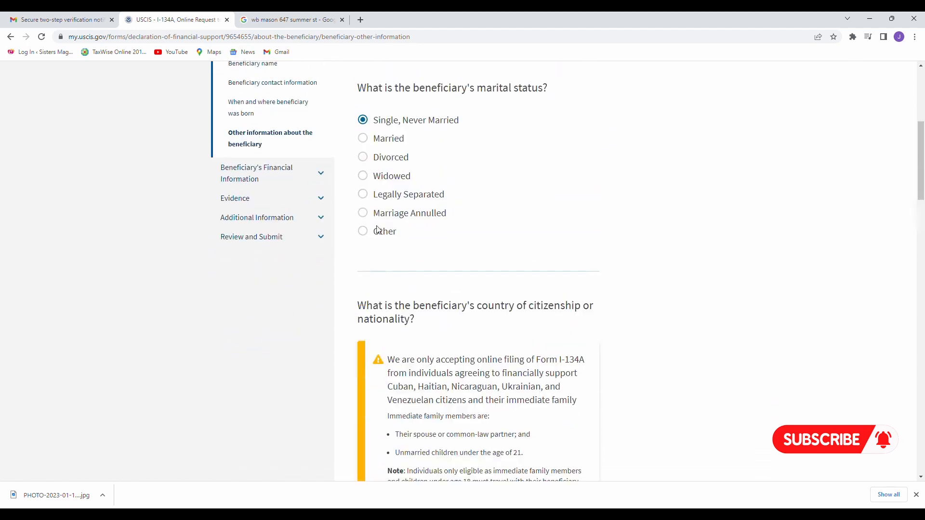
pyautogui.scroll(-1, 417, 125)
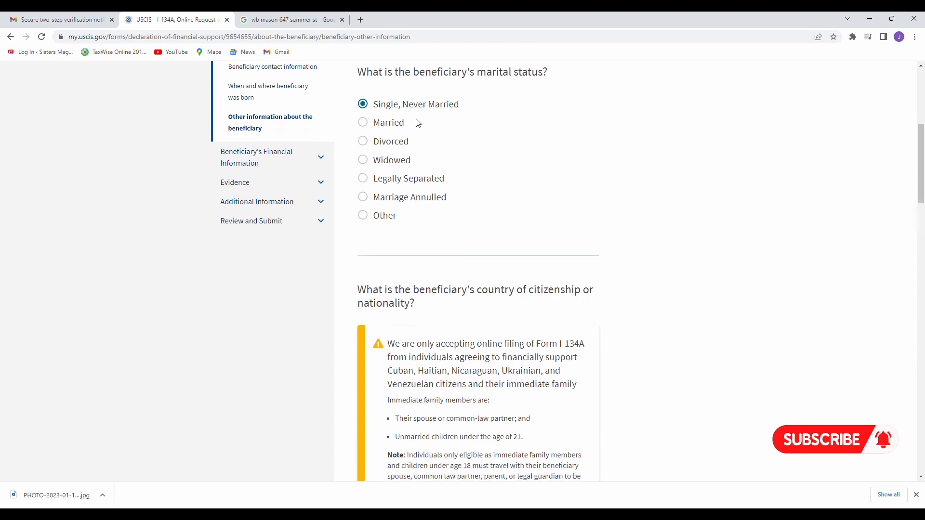
pyautogui.scroll(-2, 419, 123)
pyautogui.scroll(-2, 418, 124)
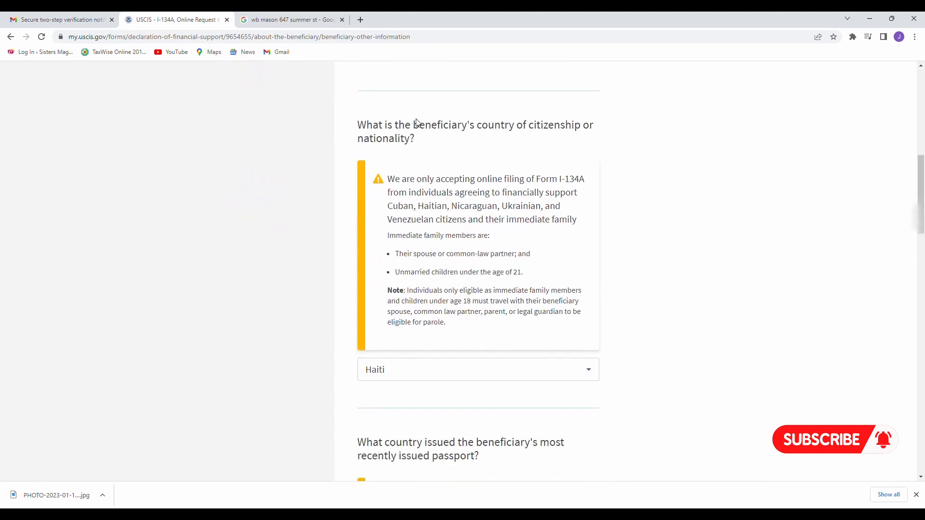
pyautogui.scroll(2, 419, 124)
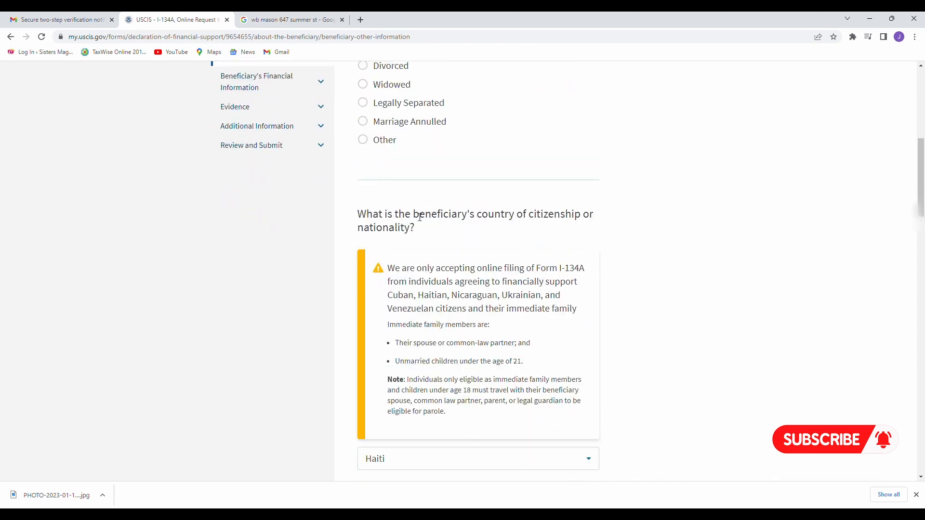
pyautogui.moveTo(413, 218); pyautogui.dragTo(559, 226)
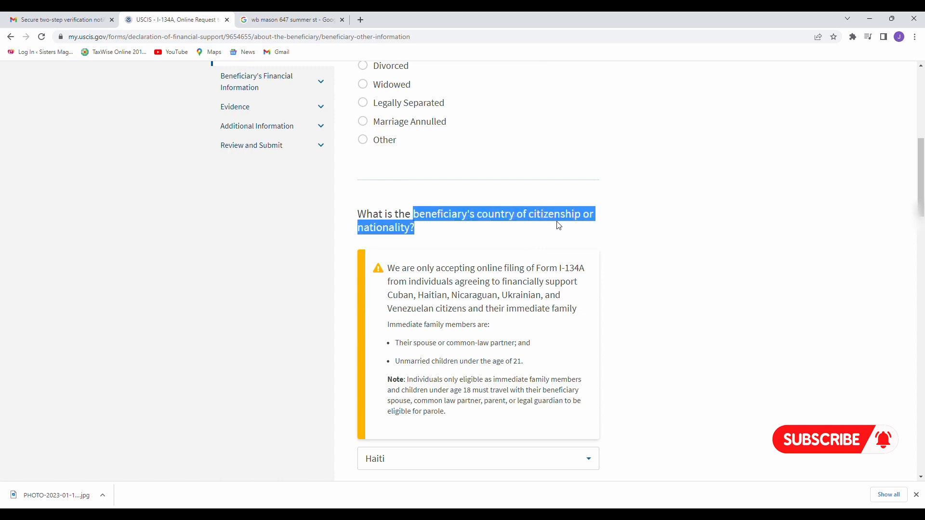
pyautogui.scroll(-8, 559, 226)
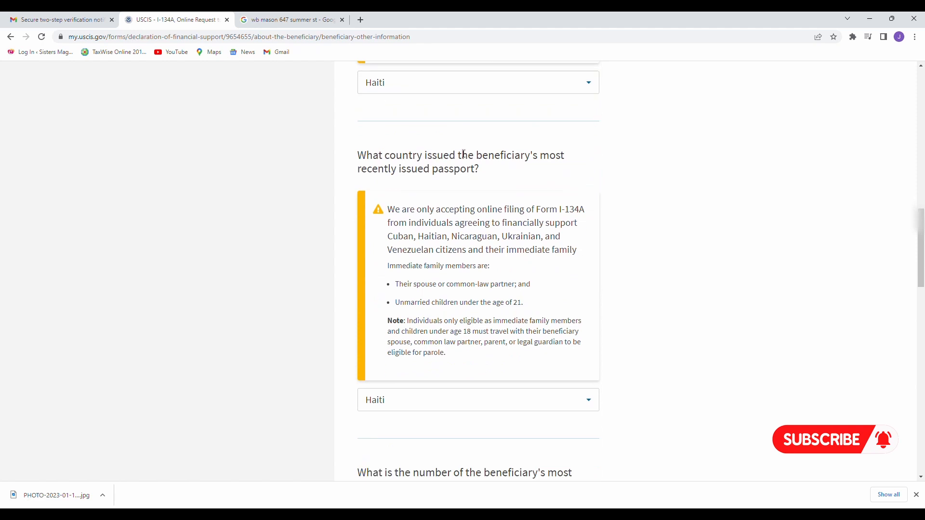
pyautogui.moveTo(425, 157); pyautogui.dragTo(481, 171)
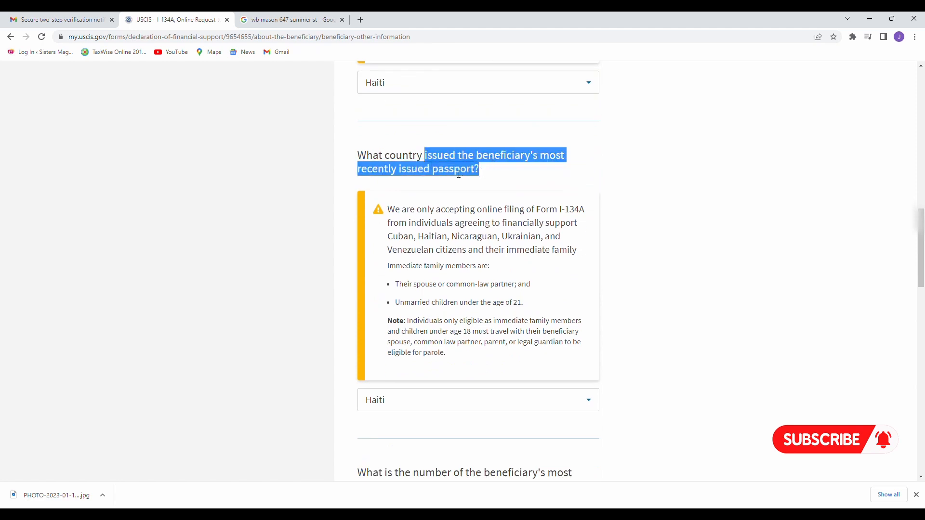
pyautogui.click(475, 407)
pyautogui.click(649, 314)
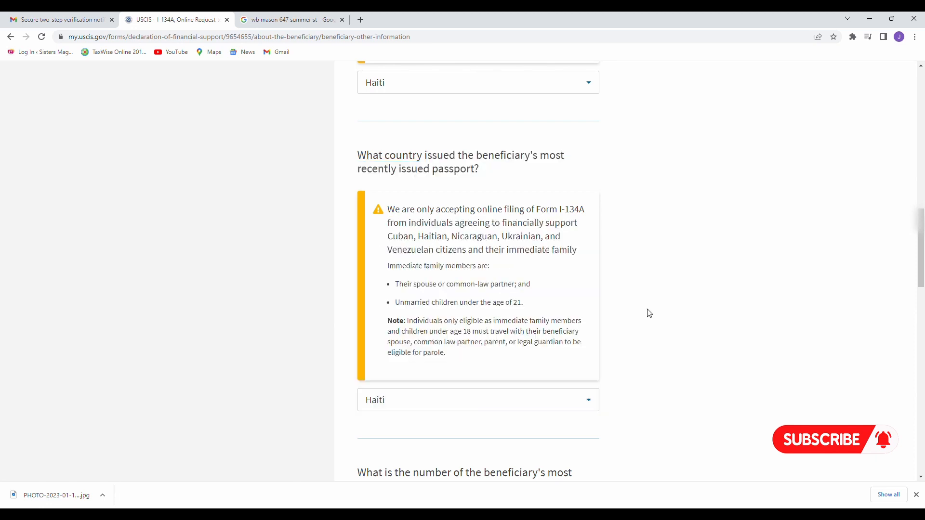
pyautogui.scroll(-8, 649, 313)
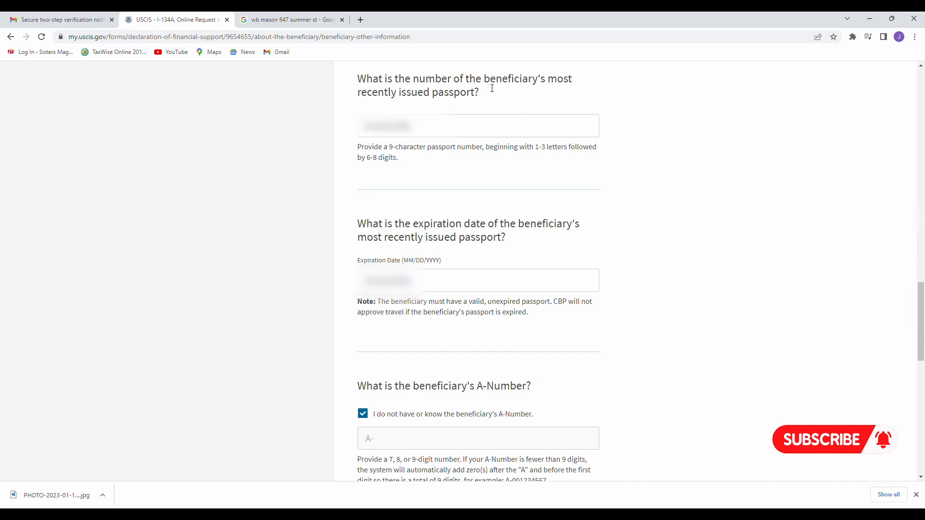
pyautogui.moveTo(482, 80); pyautogui.dragTo(498, 93)
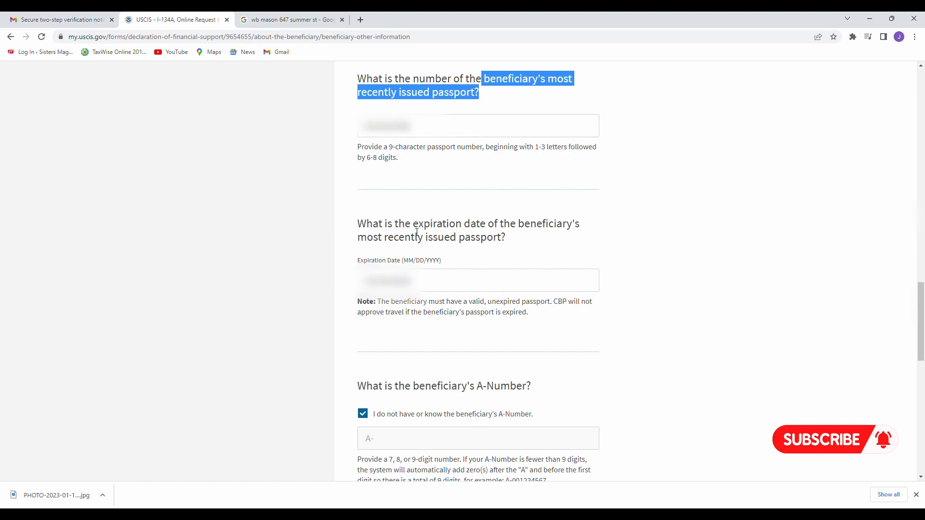
pyautogui.moveTo(414, 225); pyautogui.dragTo(519, 242)
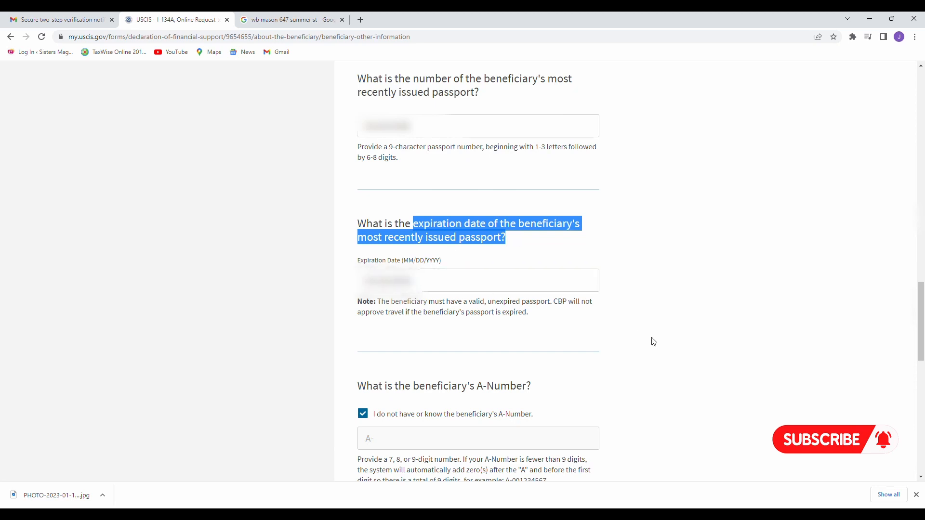
pyautogui.scroll(-5, 653, 342)
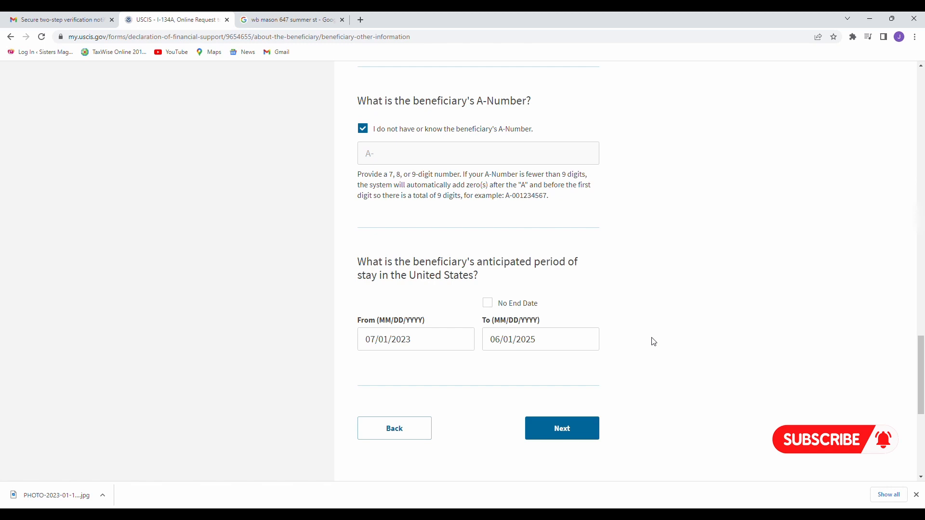
pyautogui.moveTo(475, 102); pyautogui.dragTo(538, 107)
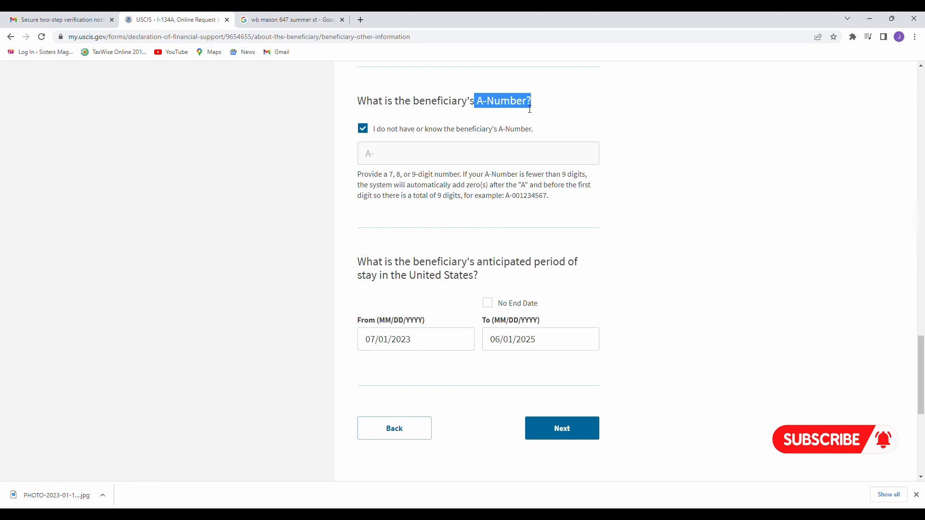
pyautogui.click(545, 108)
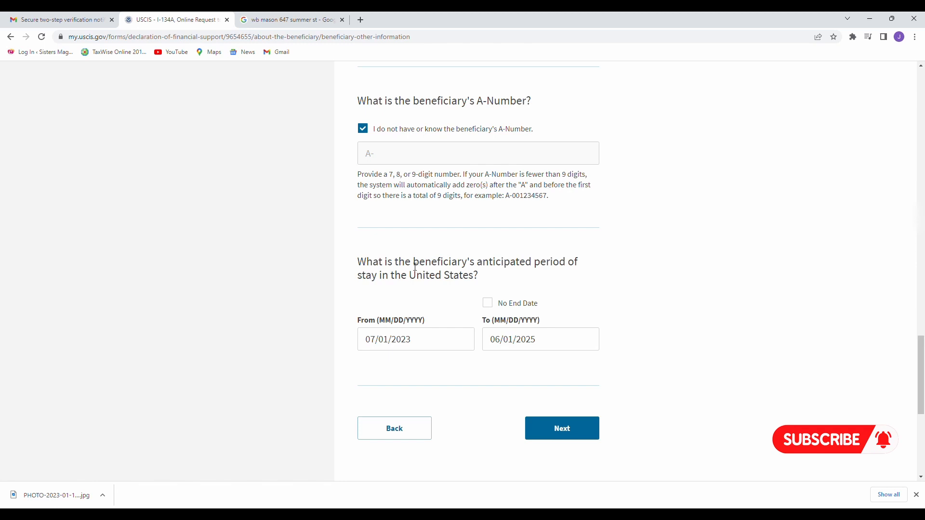
pyautogui.moveTo(413, 264); pyautogui.dragTo(477, 278)
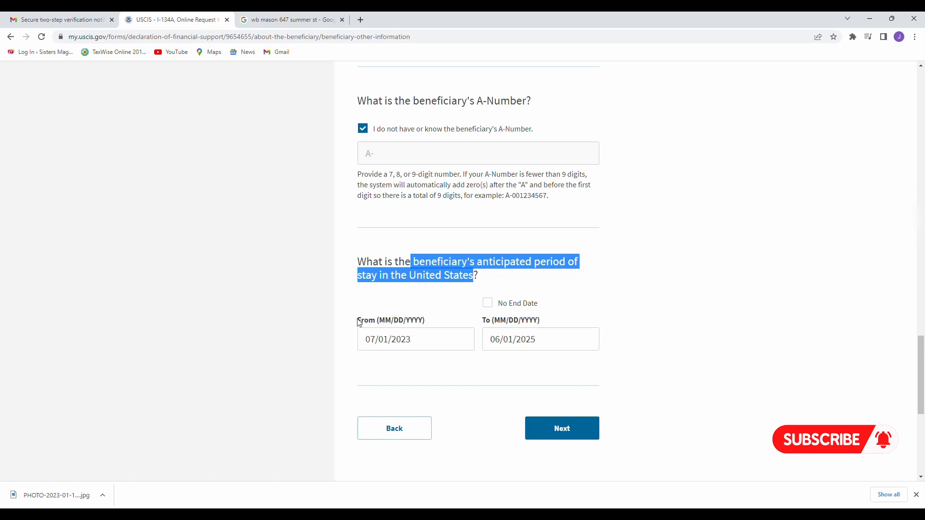
pyautogui.moveTo(358, 321); pyautogui.dragTo(424, 322)
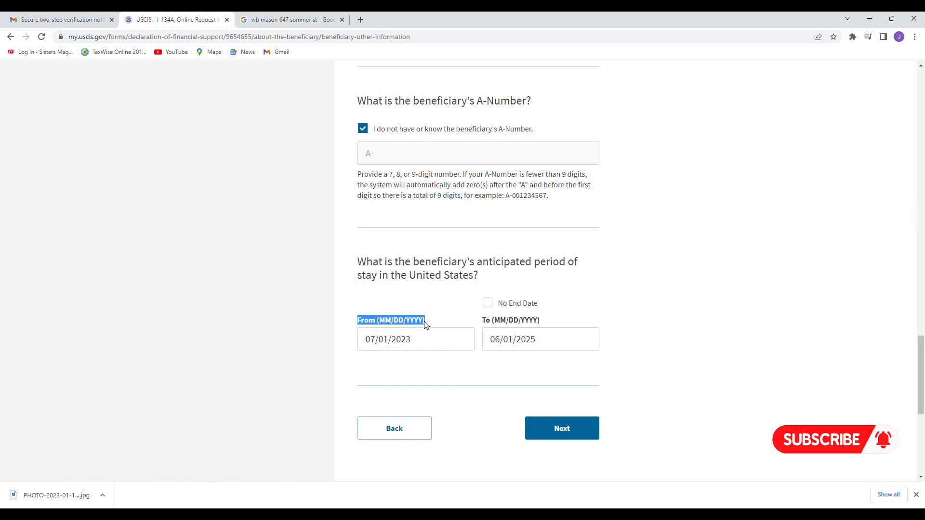
pyautogui.click(409, 331)
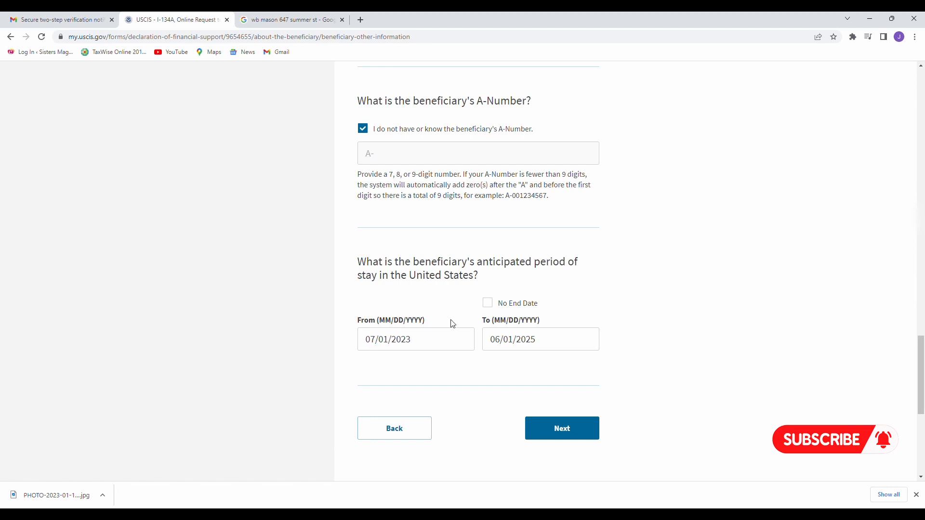
pyautogui.click(413, 337)
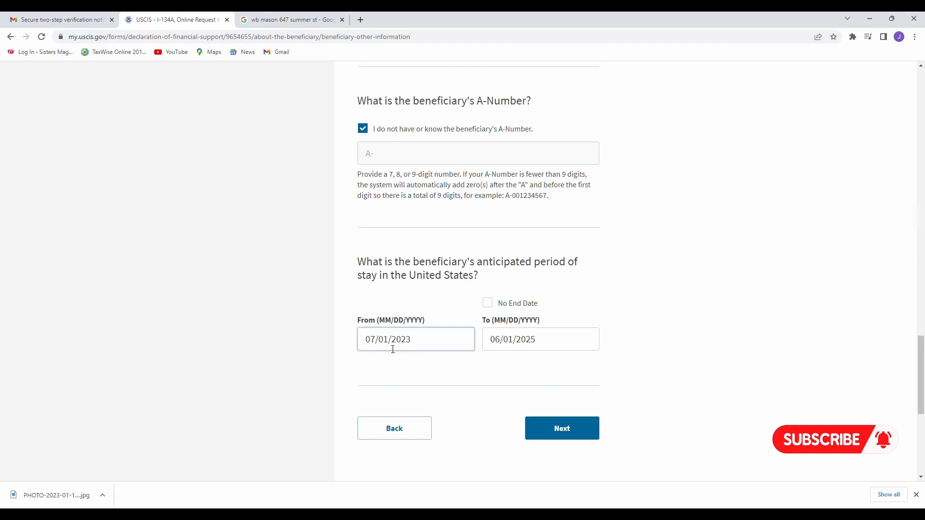
pyautogui.click(497, 340)
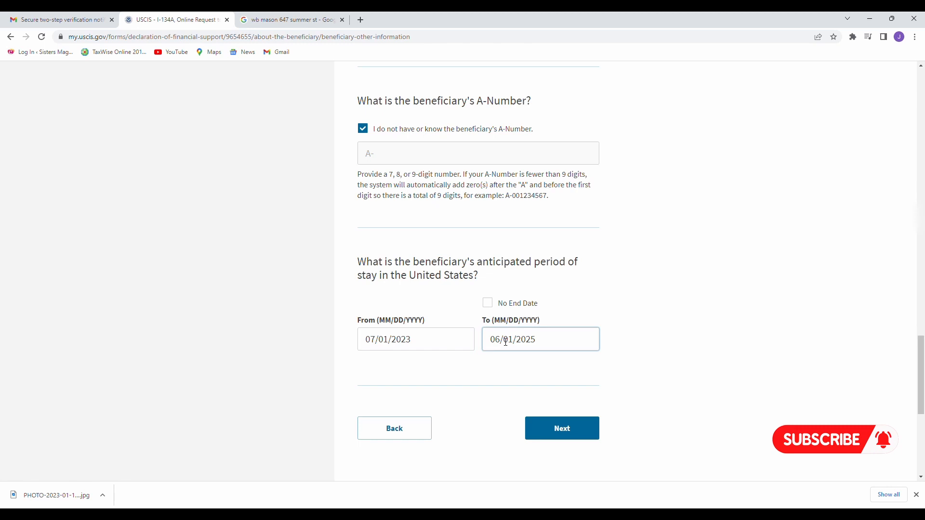
pyautogui.click(600, 310)
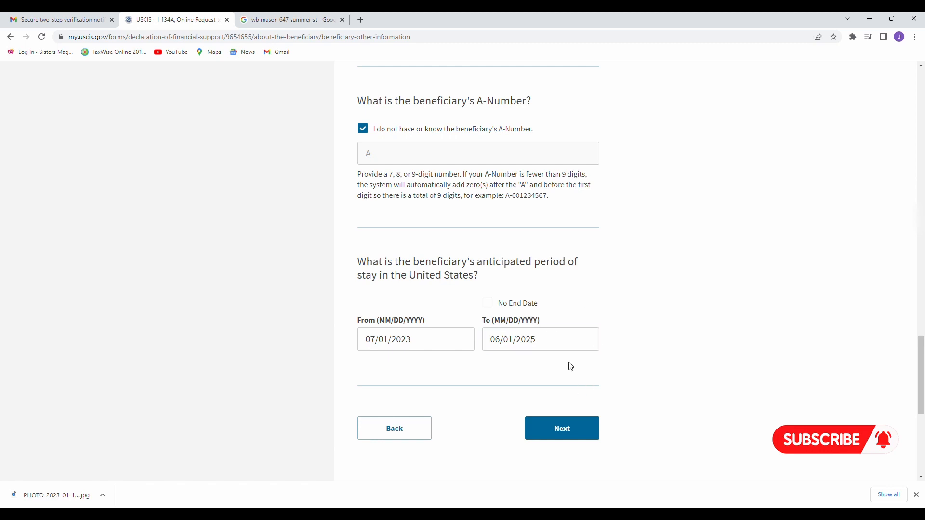
# Open beneficiary income information and verify 1 dependent contributing $0.00 annually.
pyautogui.click(570, 431)
pyautogui.scroll(-1, 568, 432)
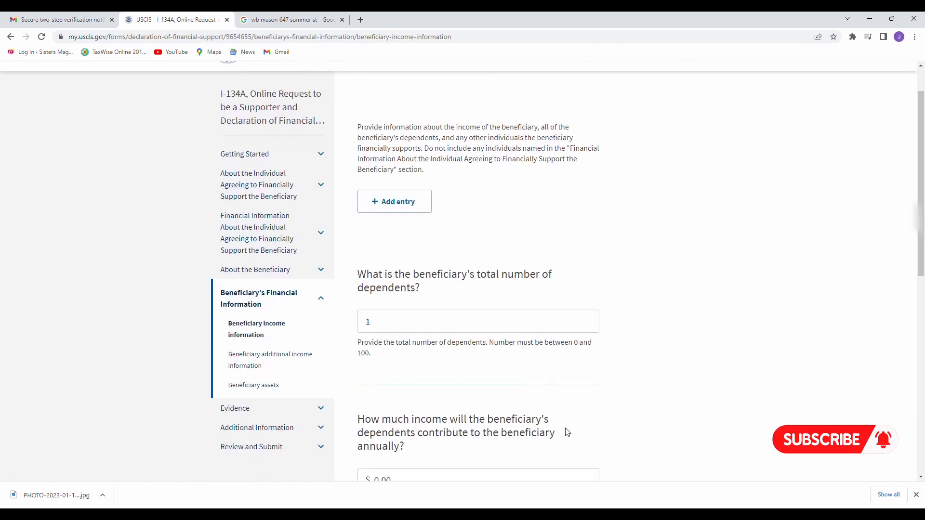
pyautogui.scroll(1, 511, 118)
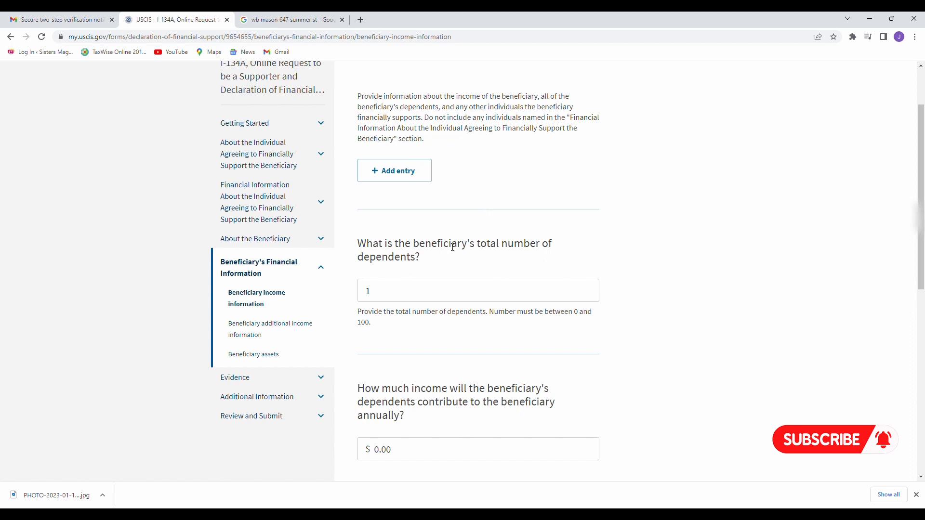
pyautogui.moveTo(421, 247); pyautogui.dragTo(447, 259)
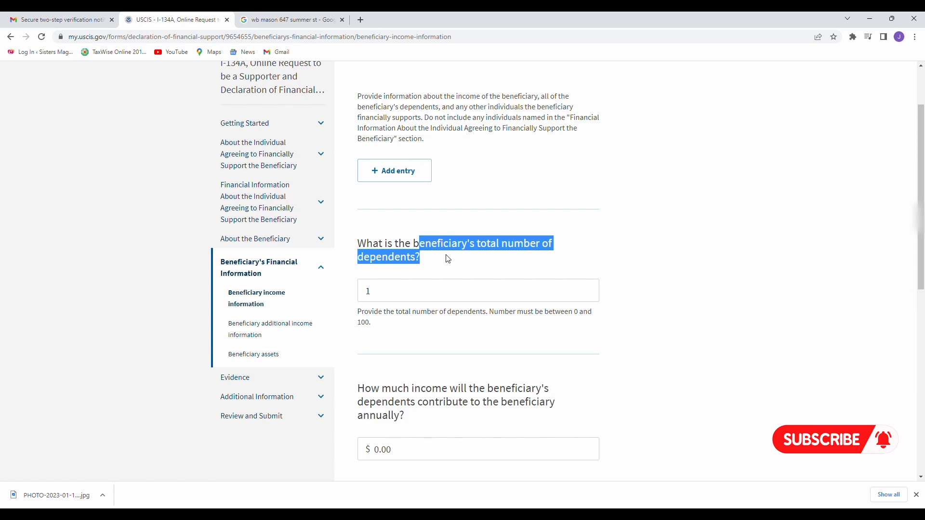
pyautogui.click(386, 298)
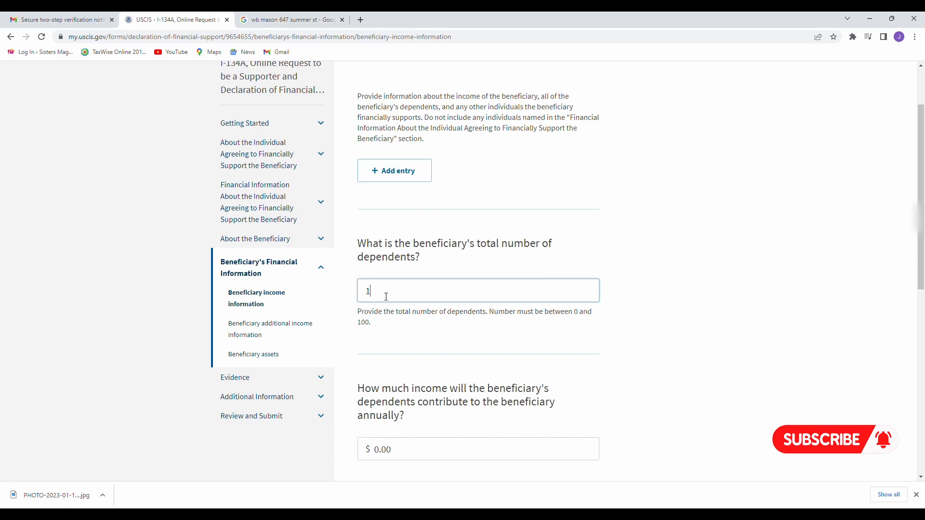
pyautogui.scroll(-3, 386, 297)
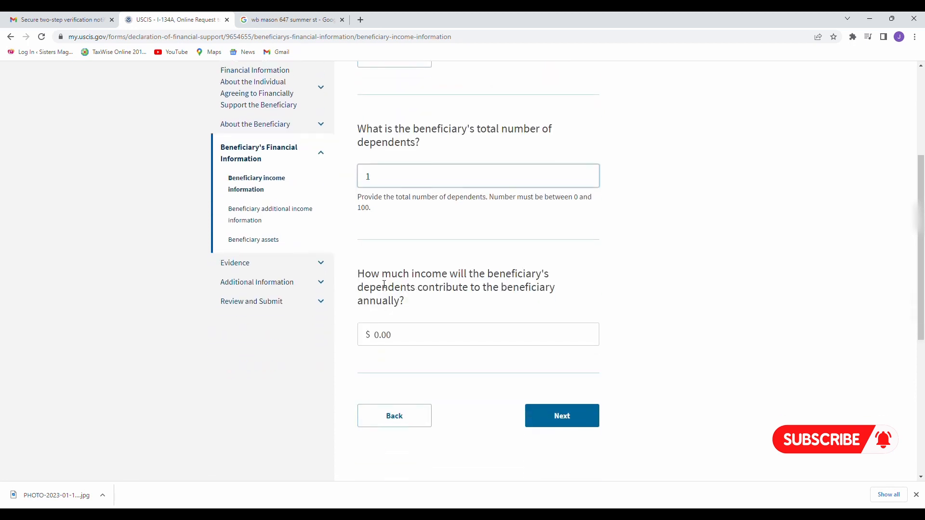
pyautogui.scroll(-1, 463, 278)
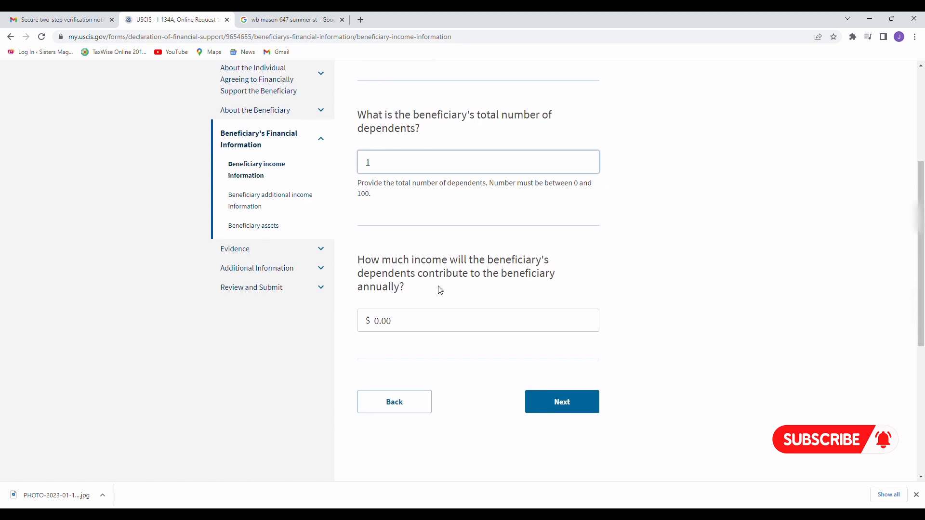
pyautogui.moveTo(358, 273); pyautogui.dragTo(411, 289)
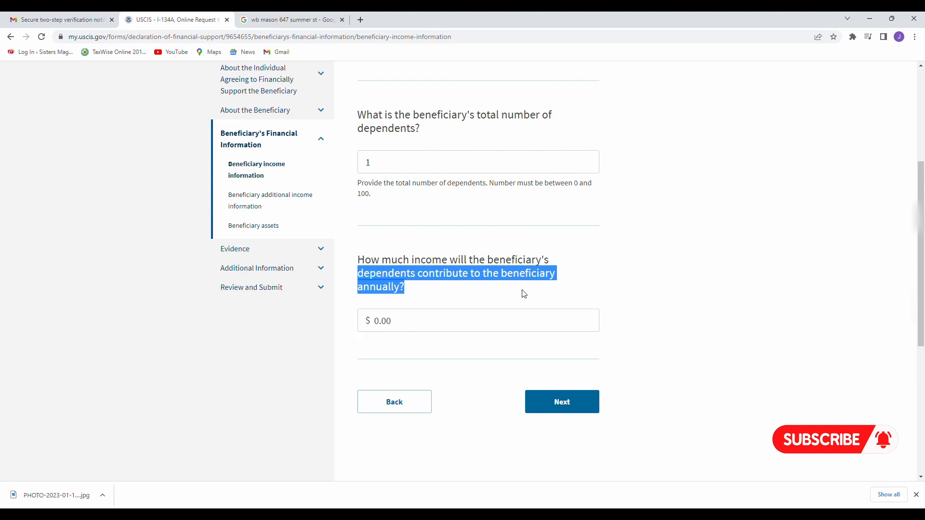
pyautogui.click(677, 244)
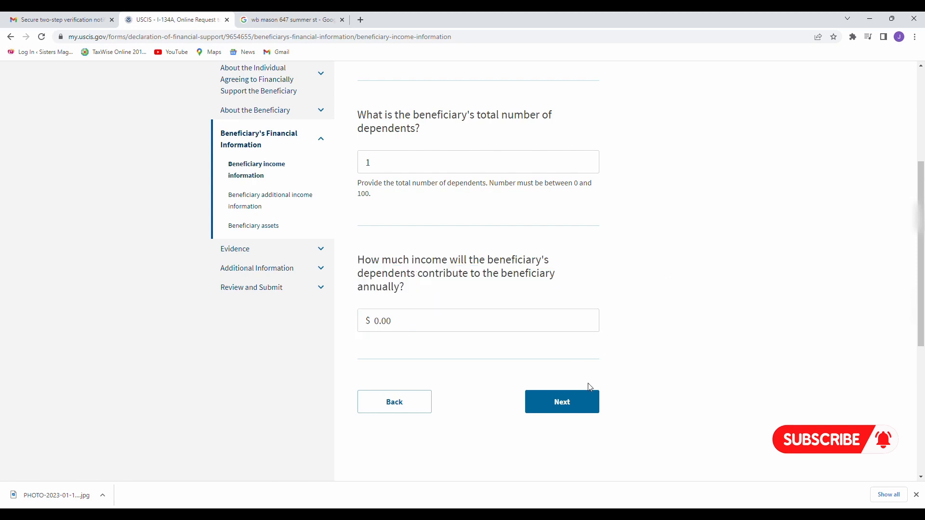
# Confirm No for illegal-source income and means-tested benefits, then save and continue to beneficiary assets.
pyautogui.click(575, 406)
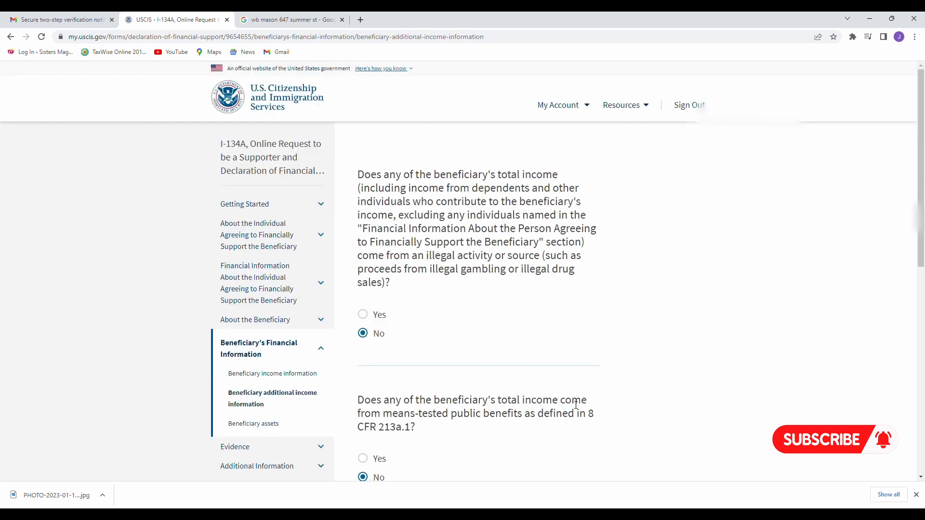
pyautogui.scroll(-1, 576, 404)
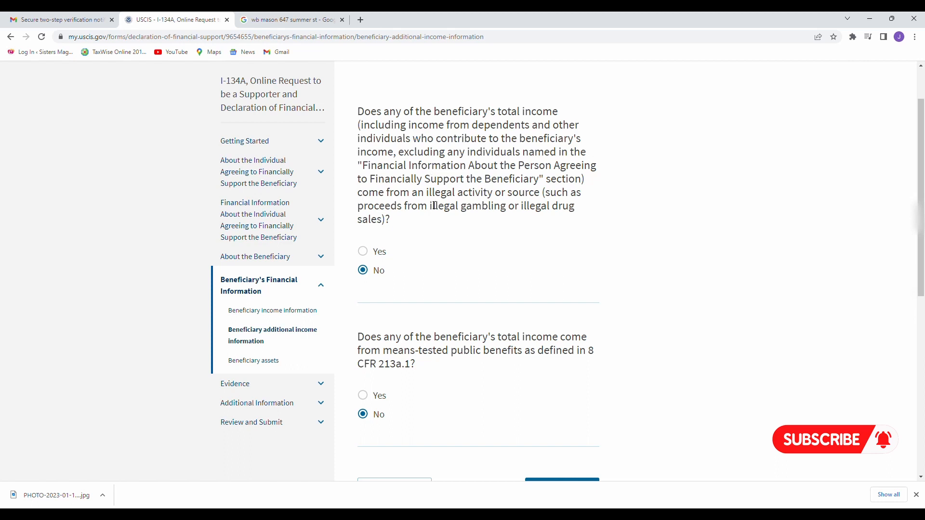
pyautogui.moveTo(426, 193); pyautogui.dragTo(494, 206)
pyautogui.scroll(-1, 427, 313)
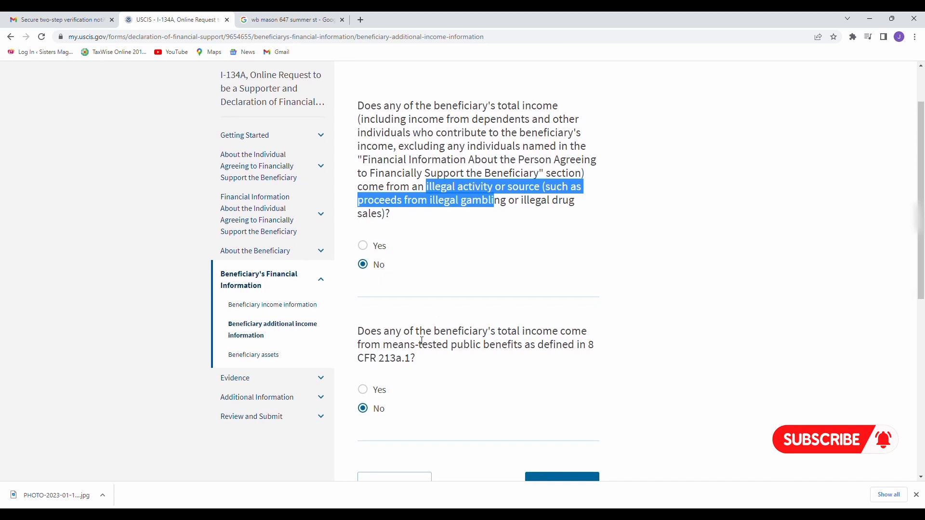
pyautogui.click(398, 355)
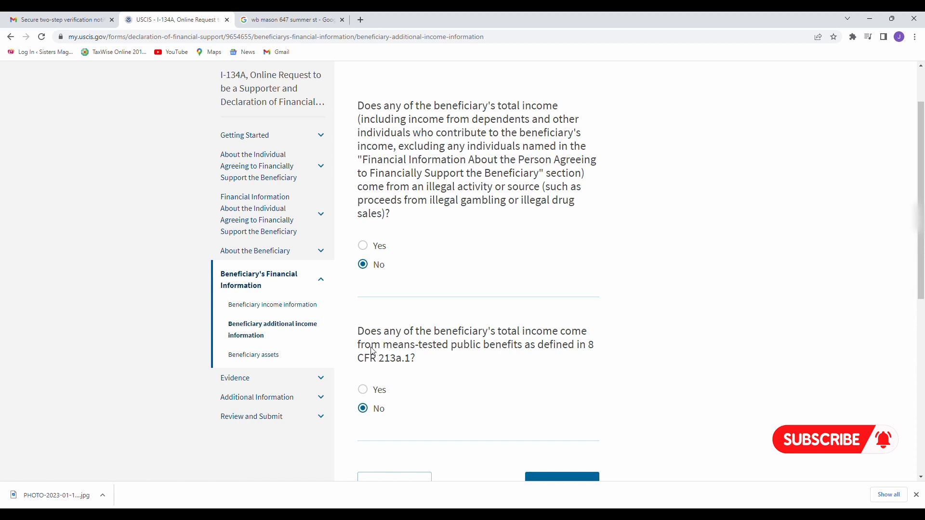
pyautogui.moveTo(374, 346); pyautogui.dragTo(451, 346)
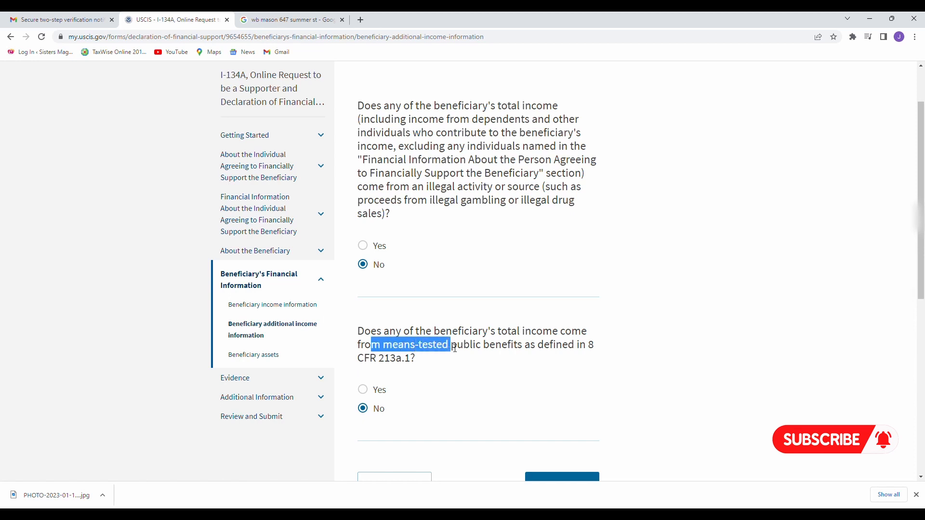
pyautogui.click(450, 388)
pyautogui.scroll(-1, 452, 389)
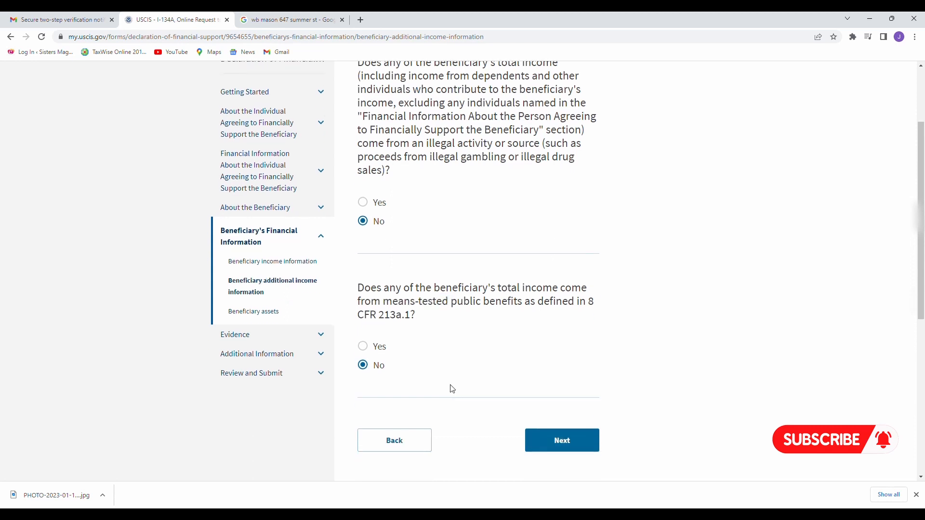
pyautogui.click(560, 439)
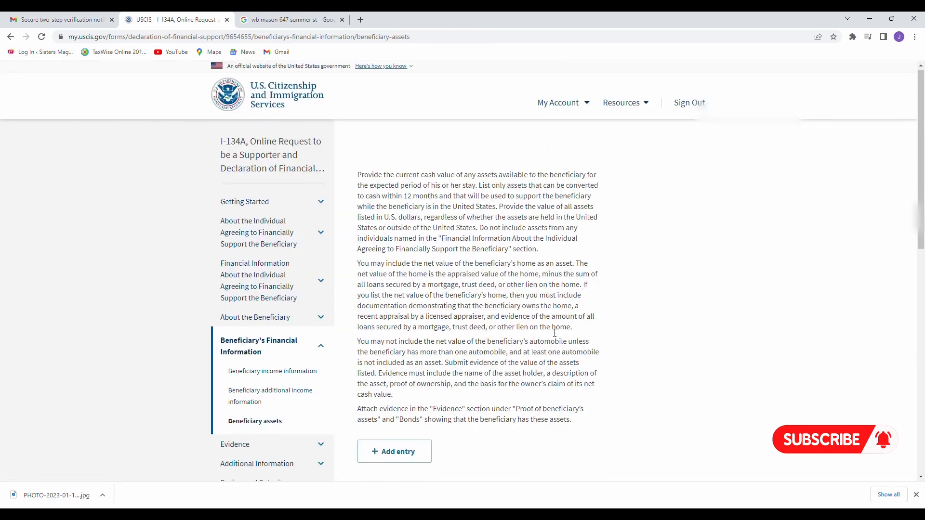
# Leave the beneficiary's total assets amount blank and proceed to the Bank Officer Statement evidence page.
pyautogui.scroll(-1, 554, 330)
pyautogui.scroll(-1, 555, 333)
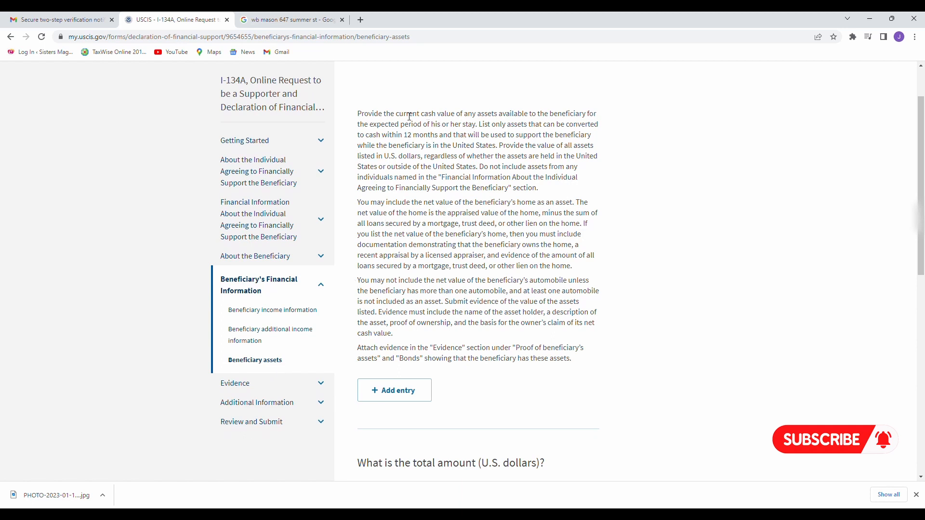
pyautogui.moveTo(397, 116); pyautogui.dragTo(480, 125)
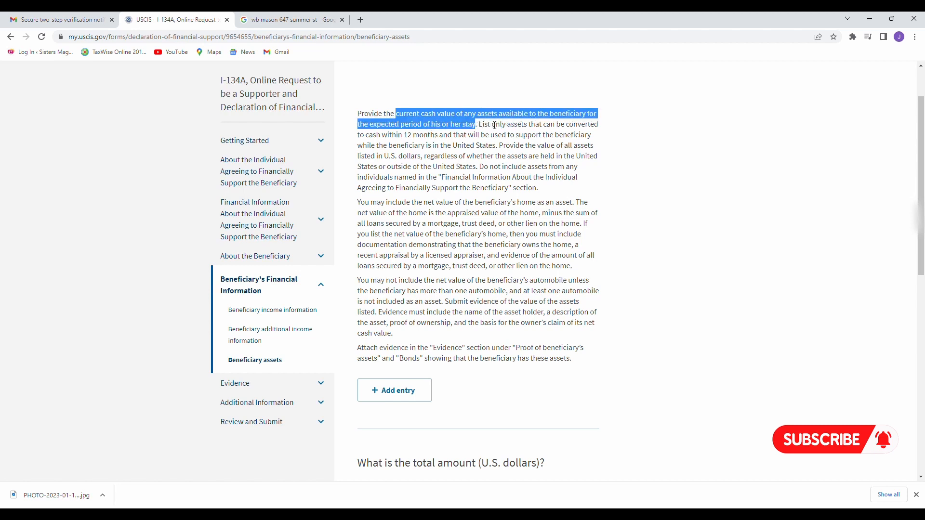
pyautogui.click(621, 152)
pyautogui.scroll(-3, 584, 186)
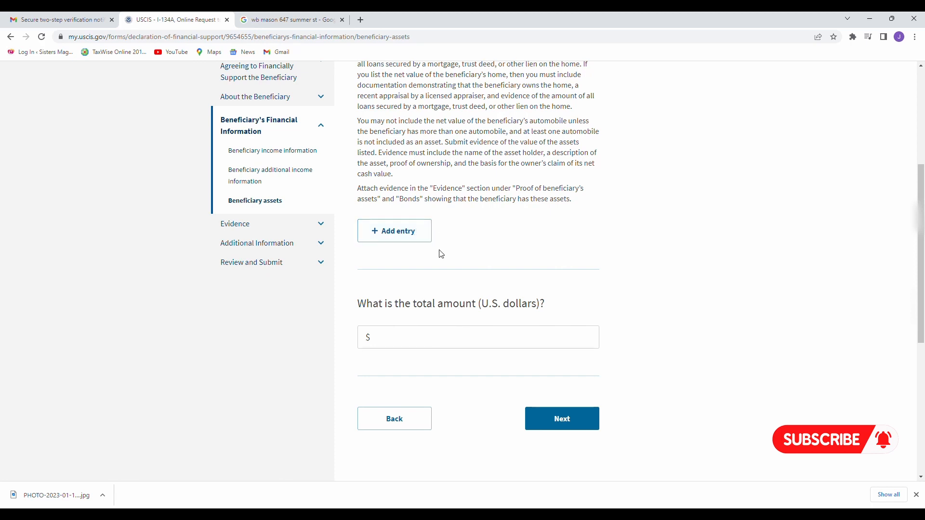
pyautogui.scroll(-1, 474, 243)
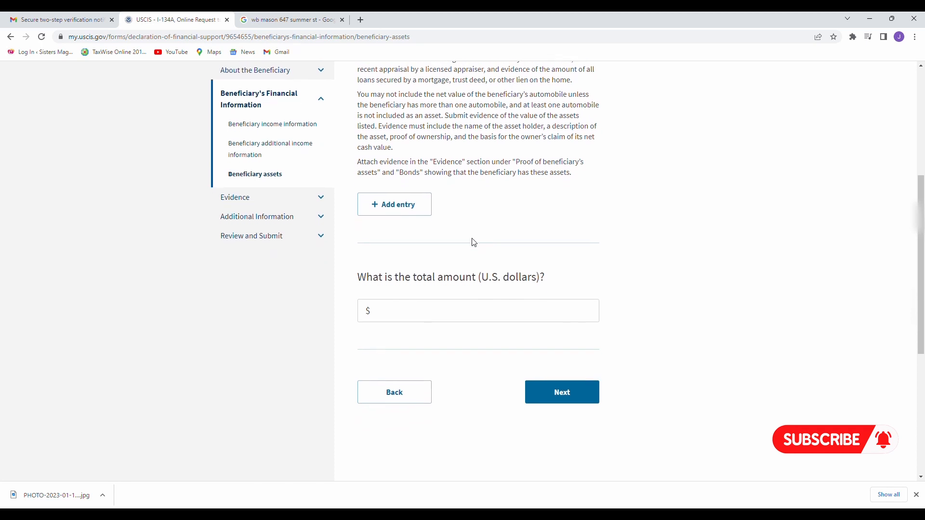
pyautogui.scroll(-1, 413, 268)
pyautogui.click(399, 290)
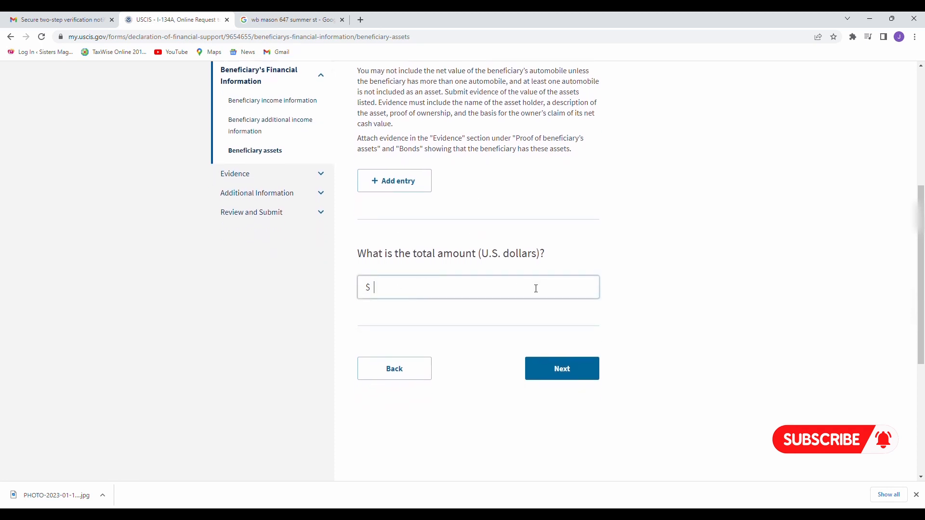
pyautogui.scroll(-1, 535, 287)
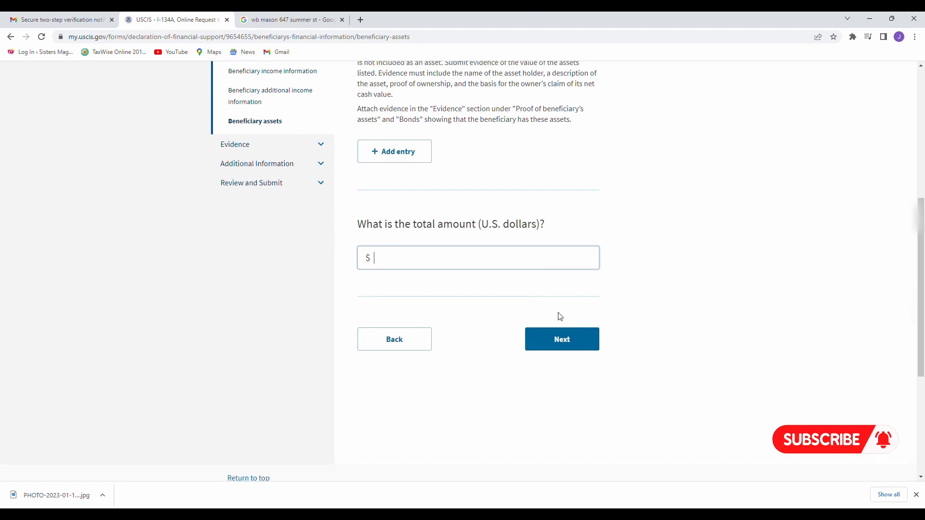
pyautogui.click(575, 337)
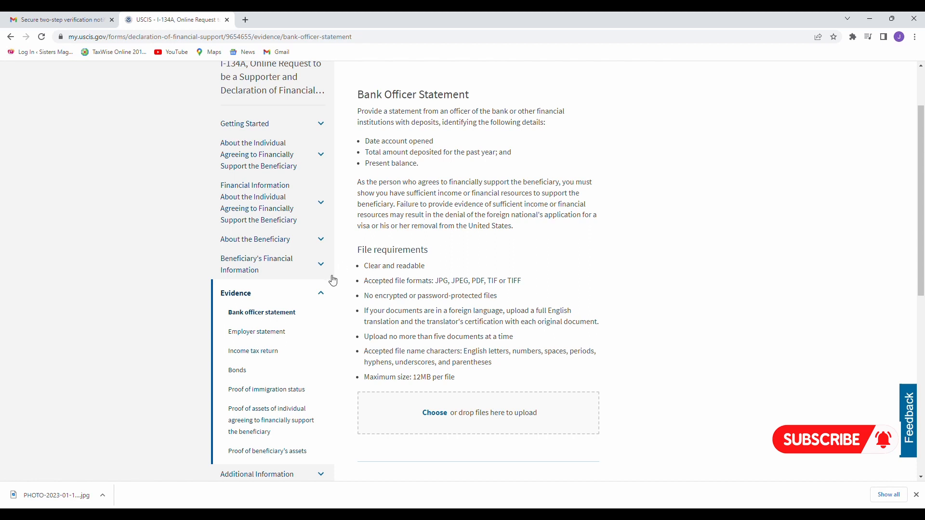
pyautogui.scroll(-1, 332, 280)
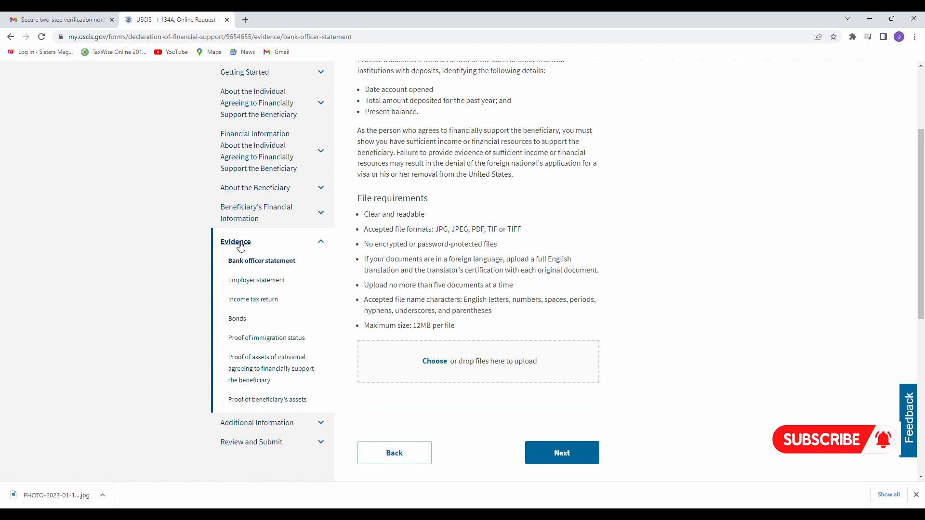
pyautogui.scroll(1, 241, 246)
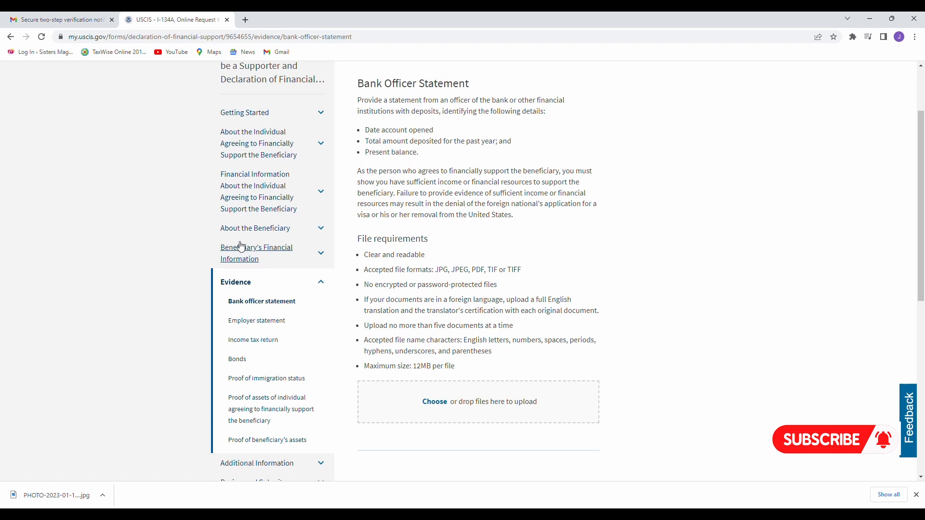
pyautogui.scroll(-1, 241, 246)
pyautogui.scroll(1, 238, 244)
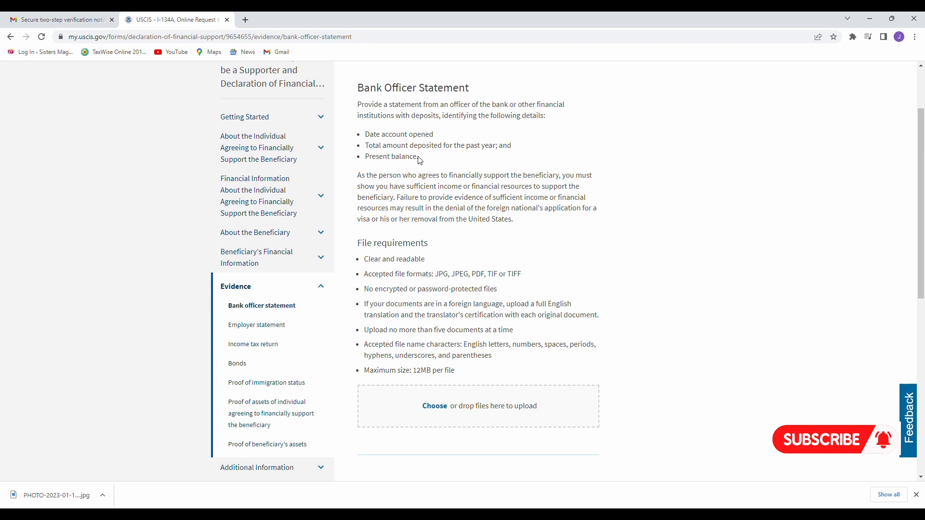
pyautogui.scroll(-2, 424, 215)
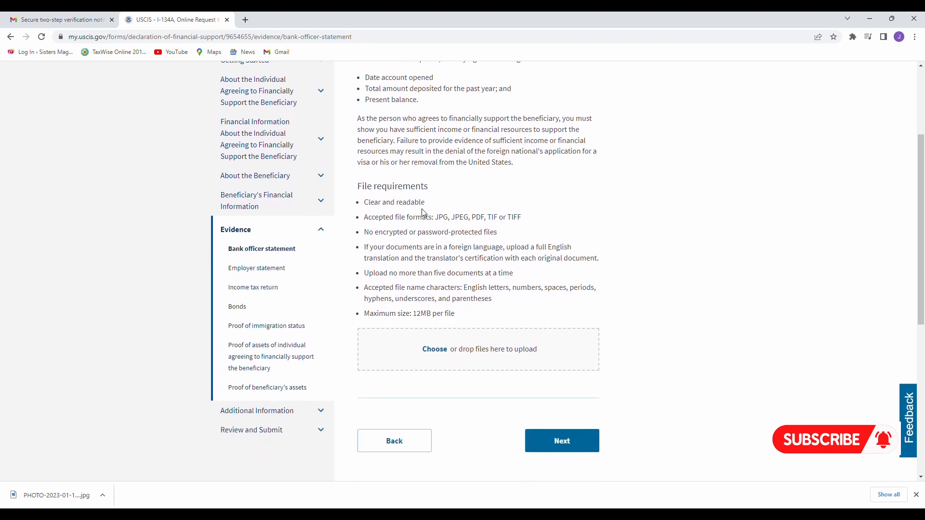
pyautogui.scroll(2, 426, 248)
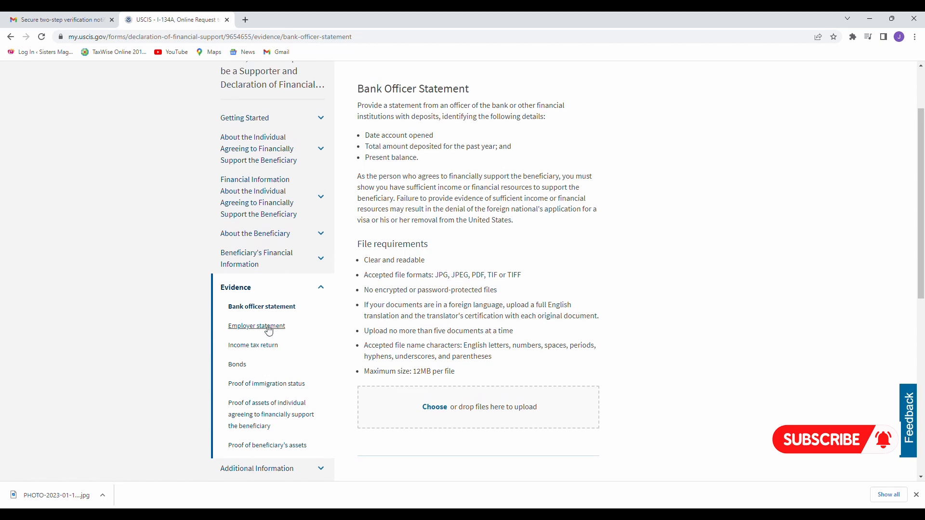
pyautogui.scroll(-1, 273, 330)
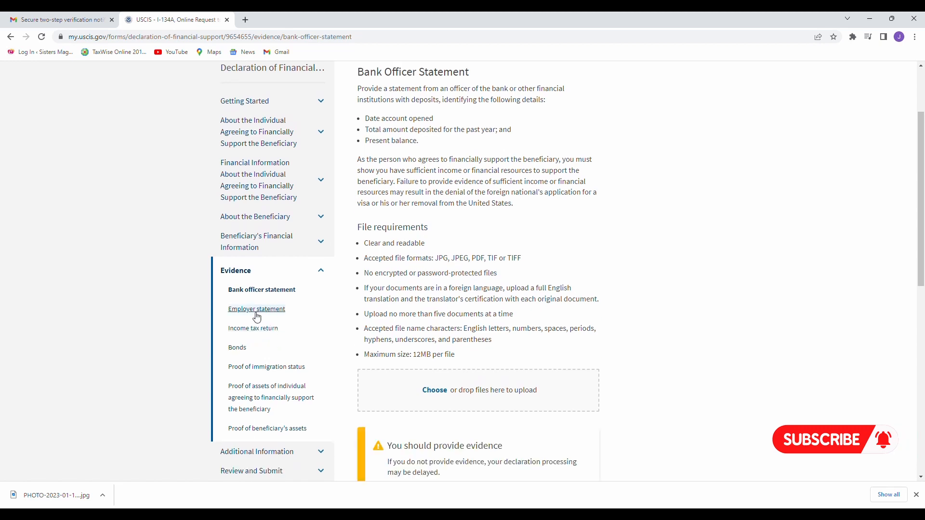
# Open the Employer statement evidence page from the sidebar and review it.
pyautogui.click(258, 310)
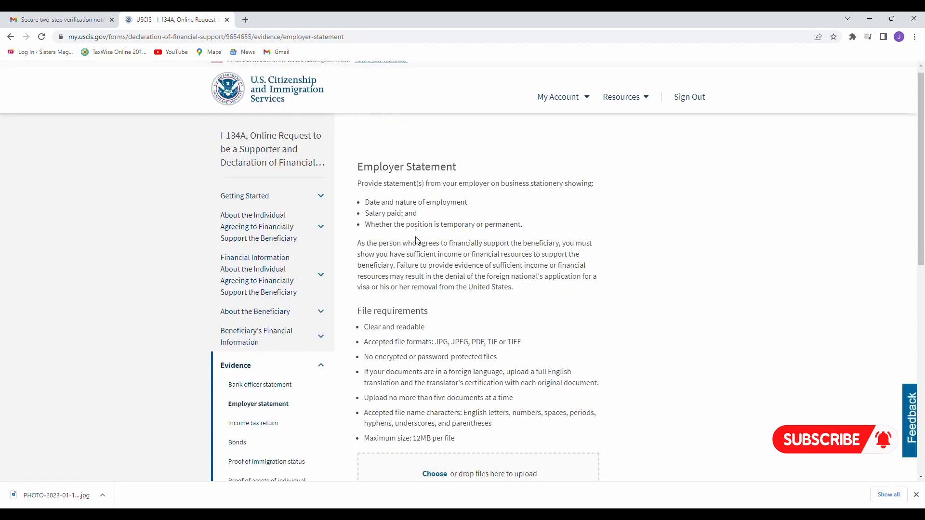
pyautogui.scroll(-3, 417, 241)
pyautogui.scroll(1, 417, 240)
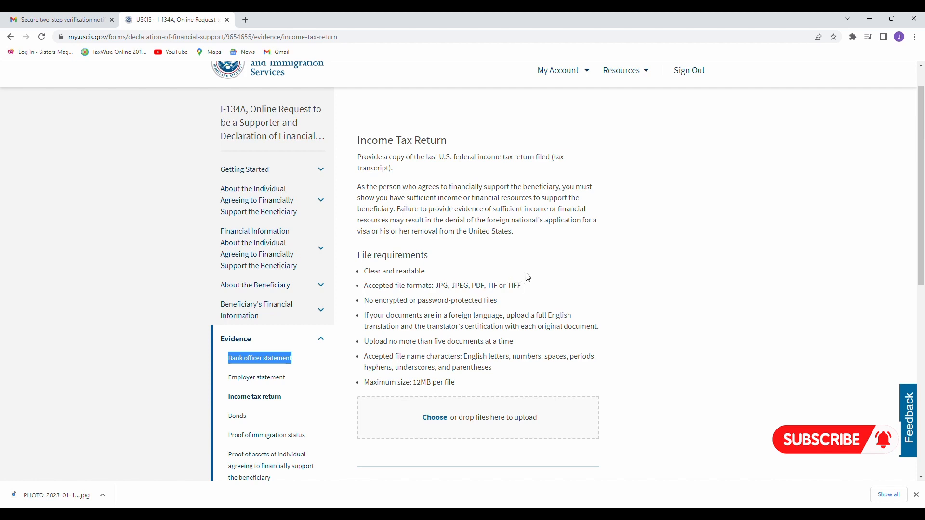
# Set the document type of income 21.pdf to Income tax return and continue to Bonds.
pyautogui.scroll(-1, 528, 277)
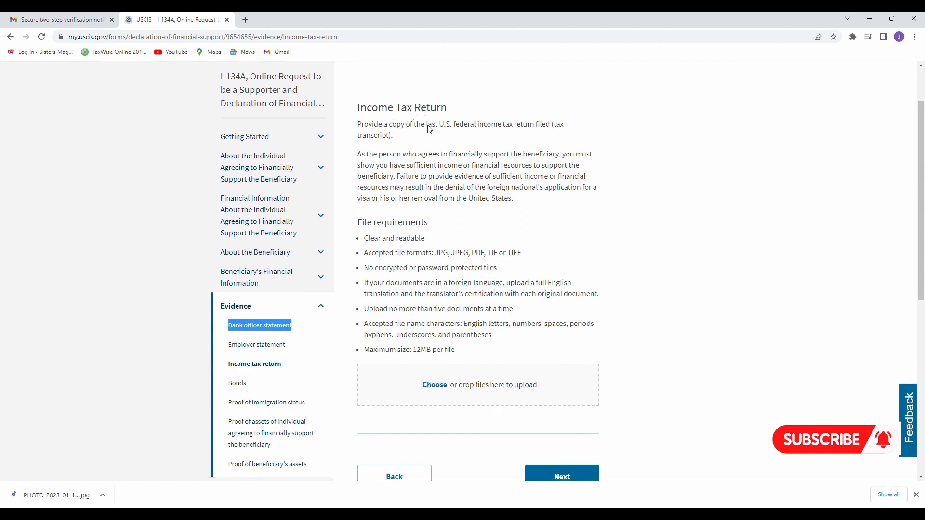
pyautogui.scroll(-3, 474, 212)
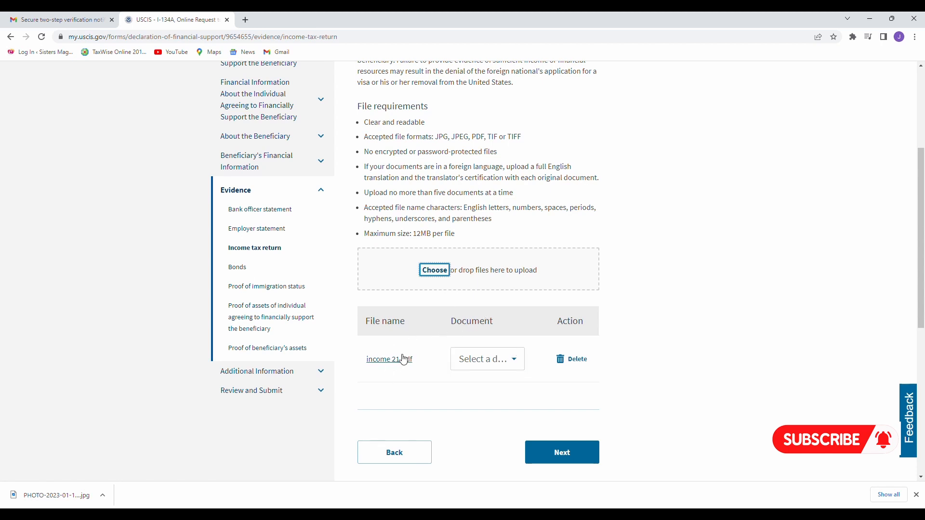
pyautogui.click(527, 370)
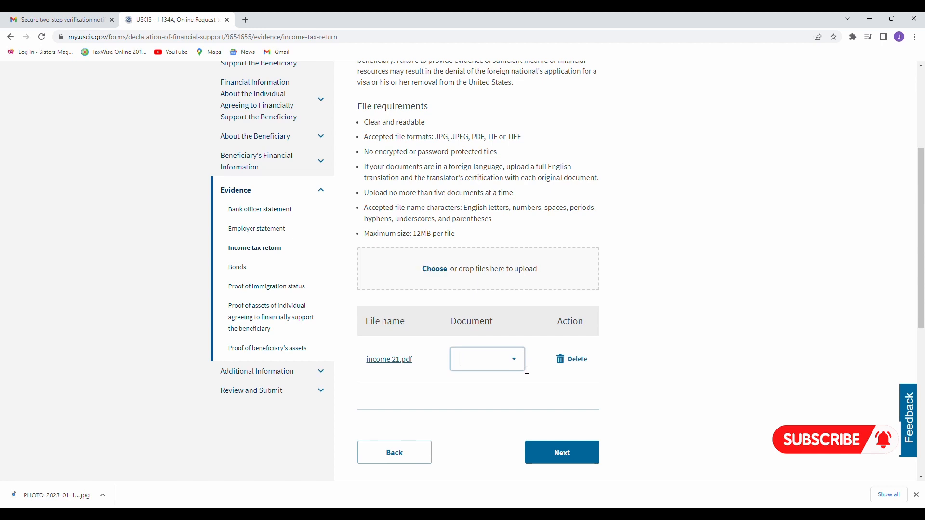
pyautogui.click(522, 360)
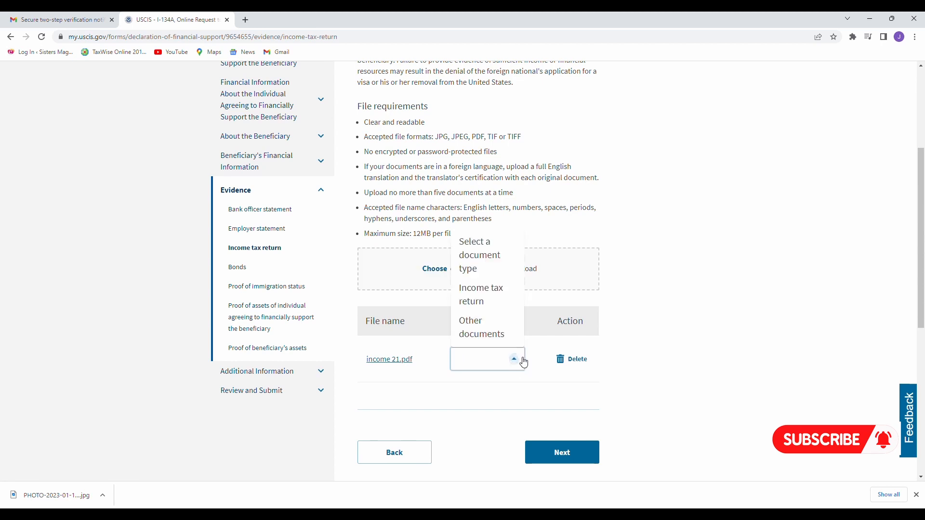
pyautogui.click(504, 298)
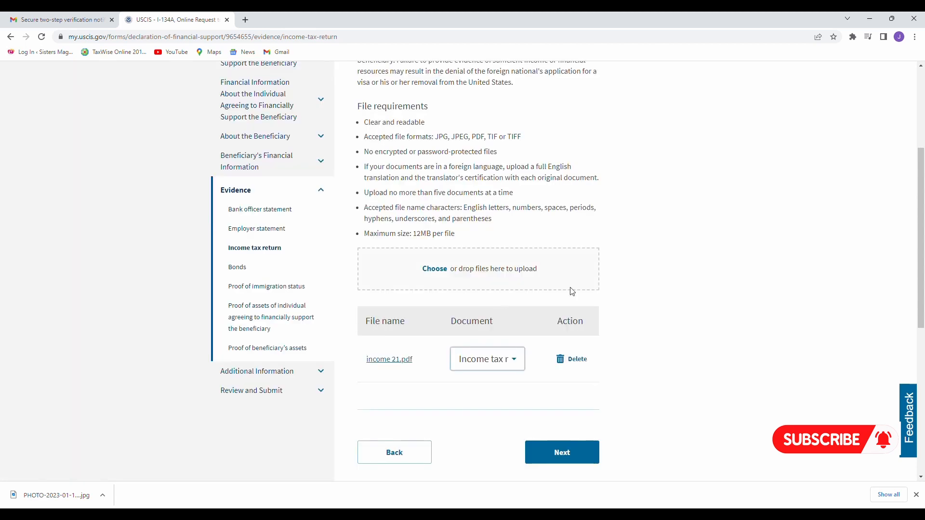
pyautogui.scroll(-1, 593, 295)
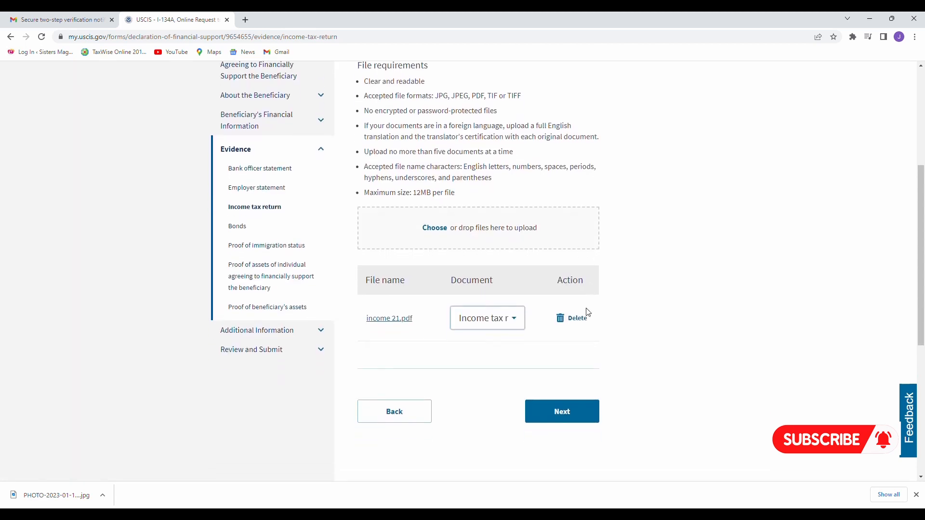
pyautogui.click(578, 417)
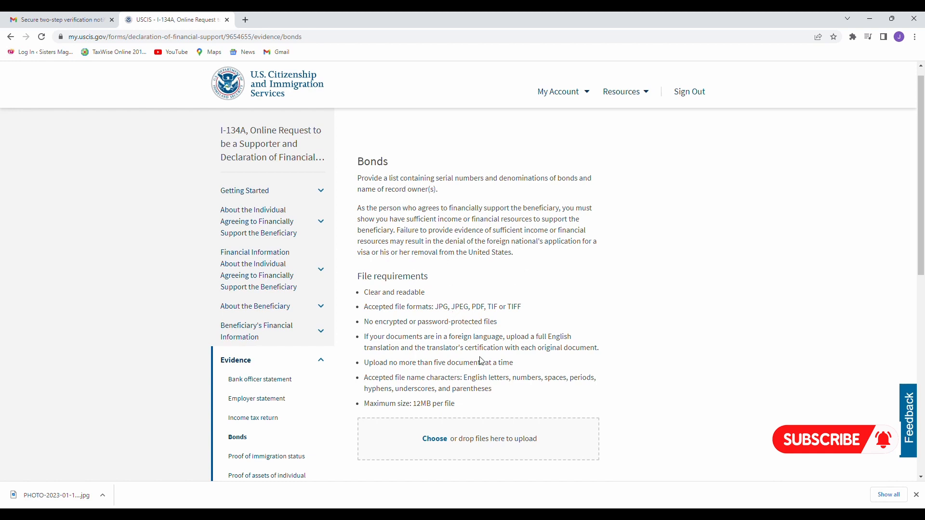
# Leave the Bonds evidence empty and continue to the Proof of Immigration Status page.
pyautogui.scroll(-2, 598, 191)
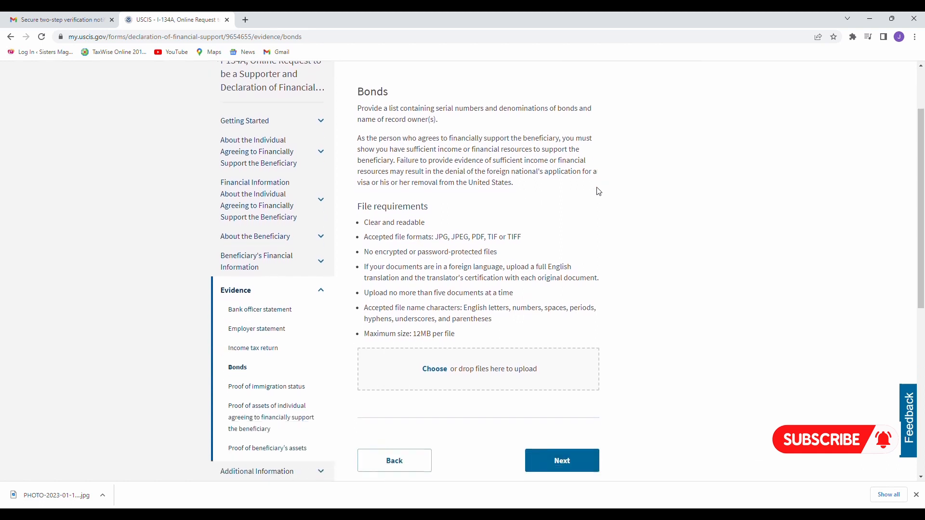
pyautogui.scroll(-1, 597, 191)
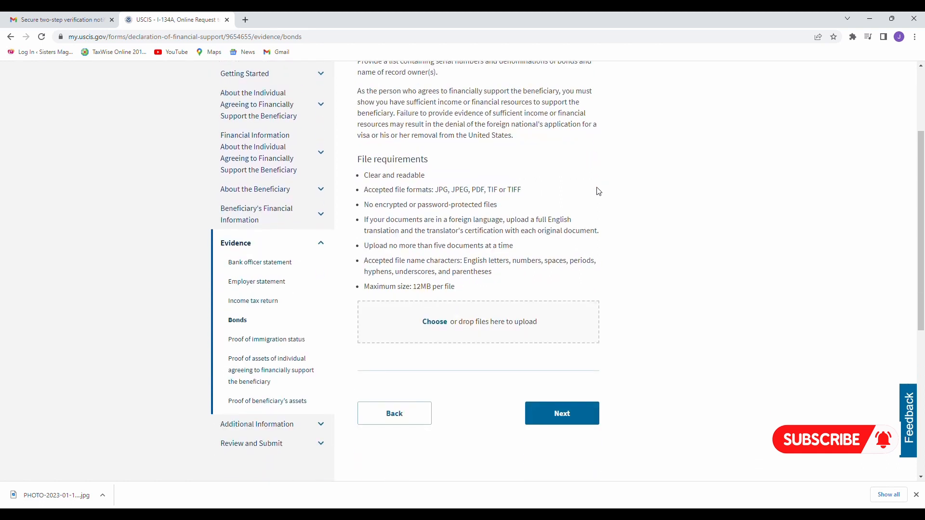
pyautogui.click(560, 412)
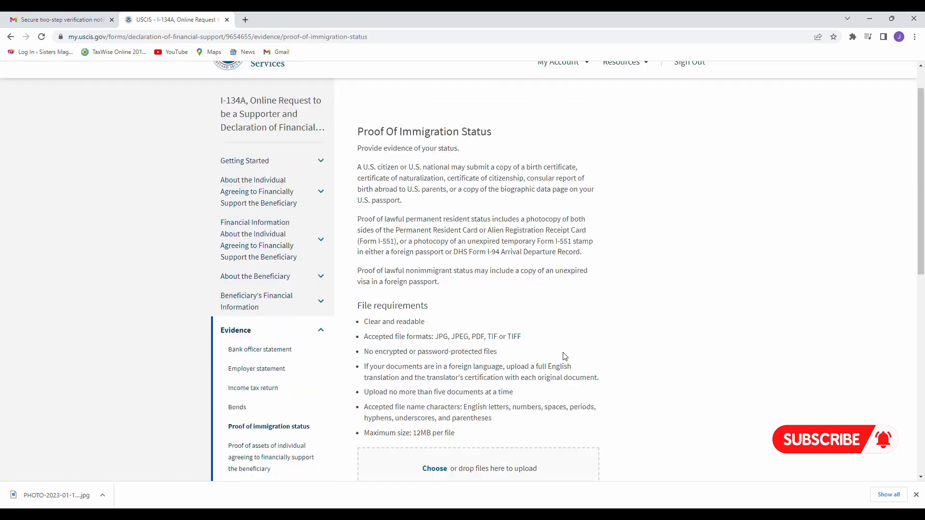
pyautogui.scroll(-1, 564, 357)
pyautogui.scroll(1, 565, 357)
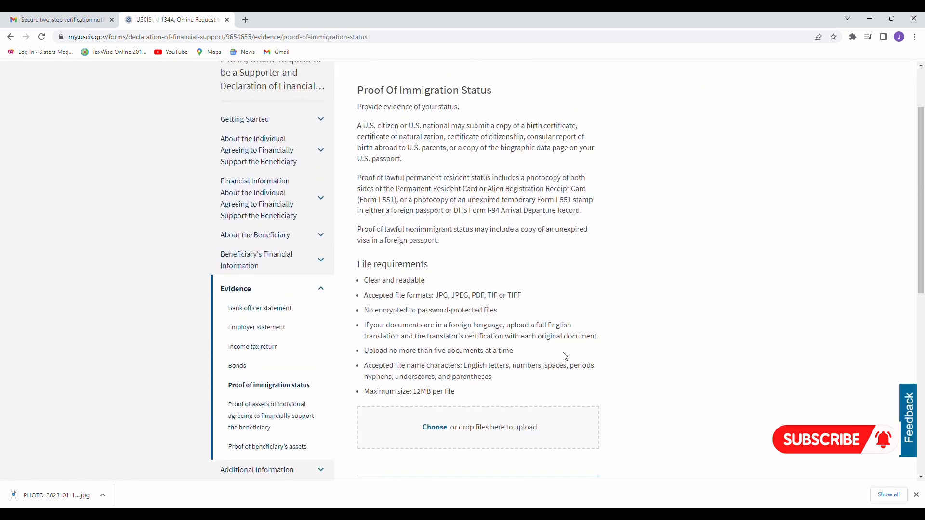
pyautogui.scroll(1, 565, 356)
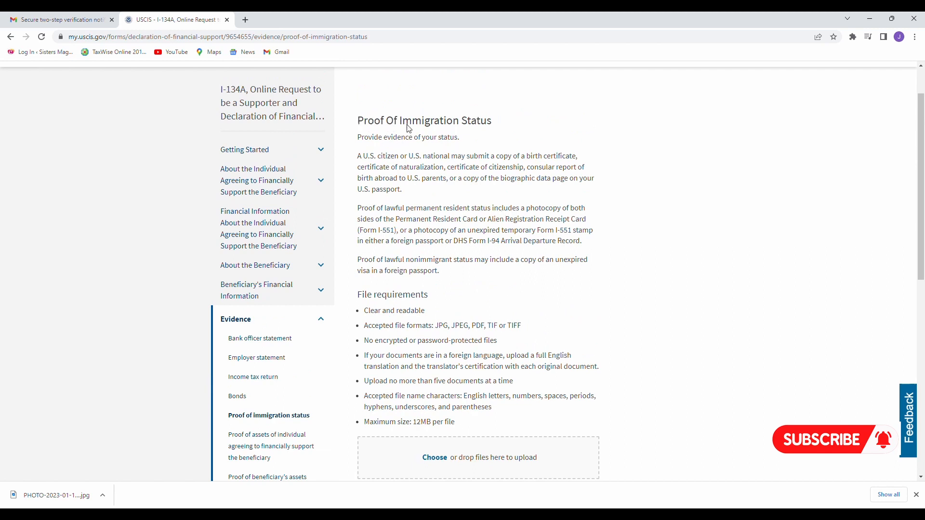
pyautogui.scroll(-1, 512, 155)
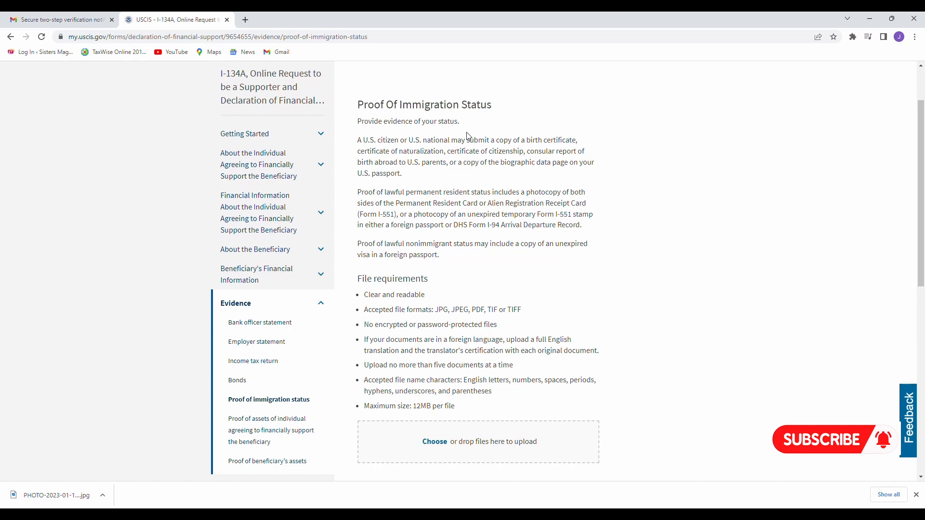
pyautogui.scroll(-3, 466, 136)
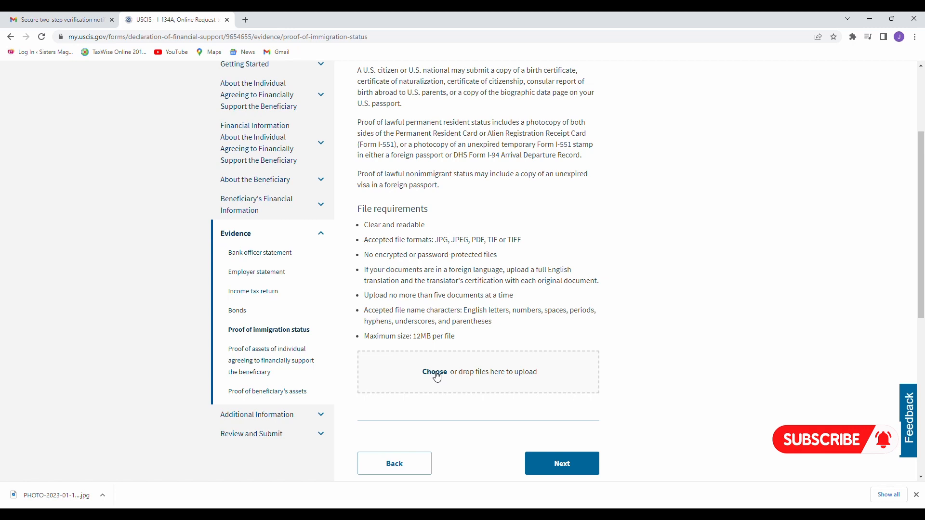
# Attach the proof-of-status PDF, tag it as 'Immigration status', and continue to Proof of Assets.
pyautogui.click(436, 375)
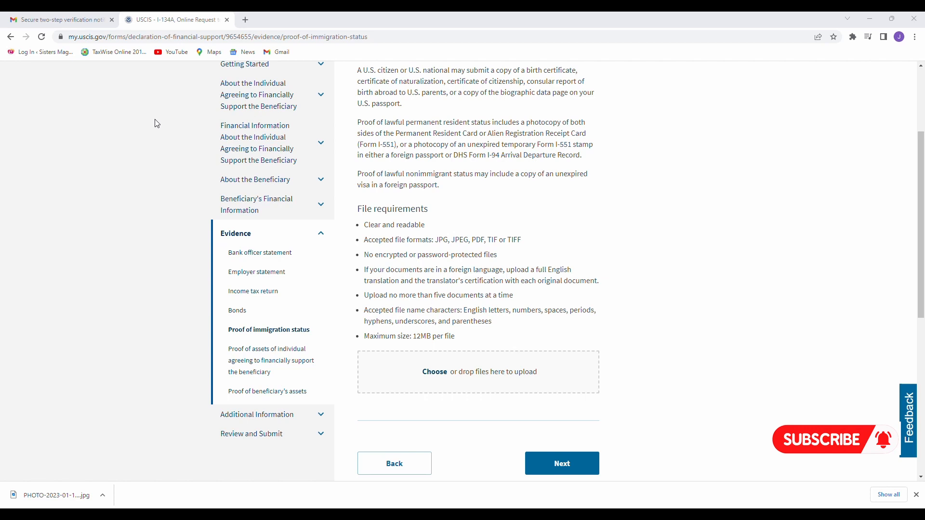
pyautogui.click(399, 257)
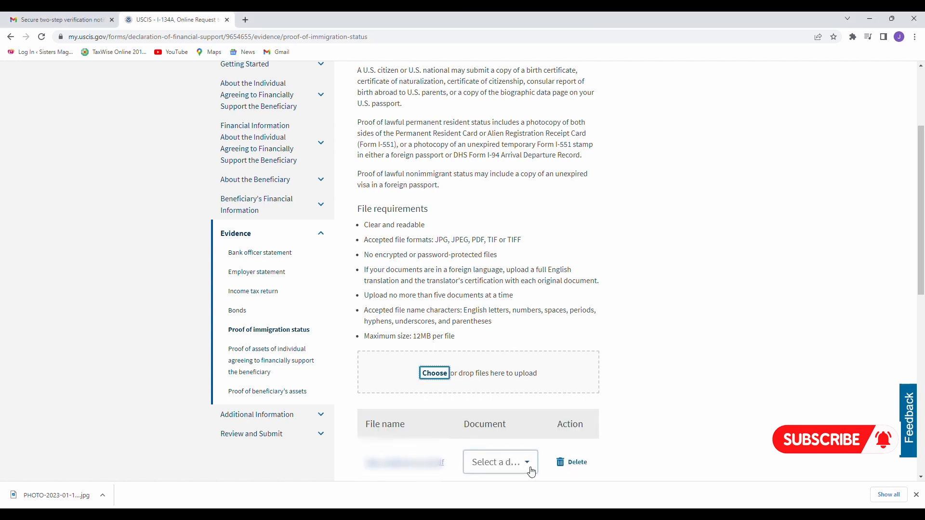
pyautogui.click(532, 471)
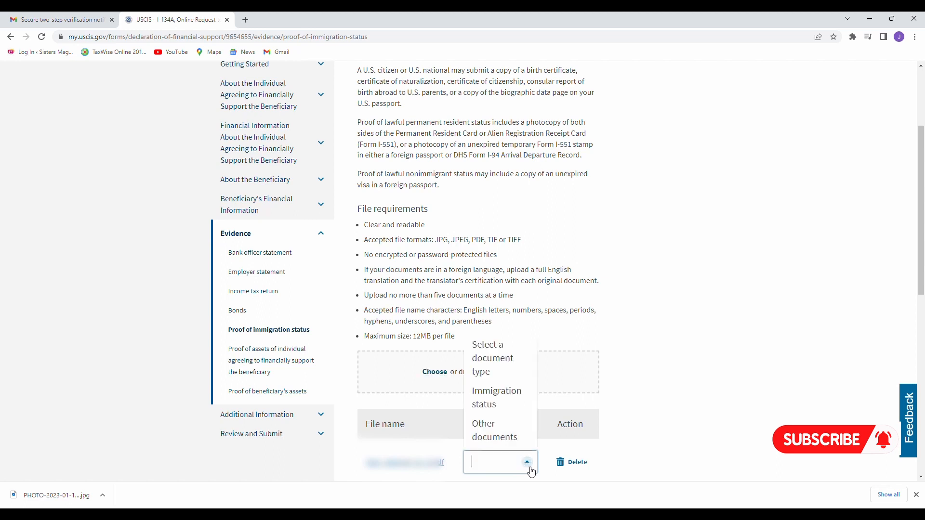
pyautogui.click(509, 401)
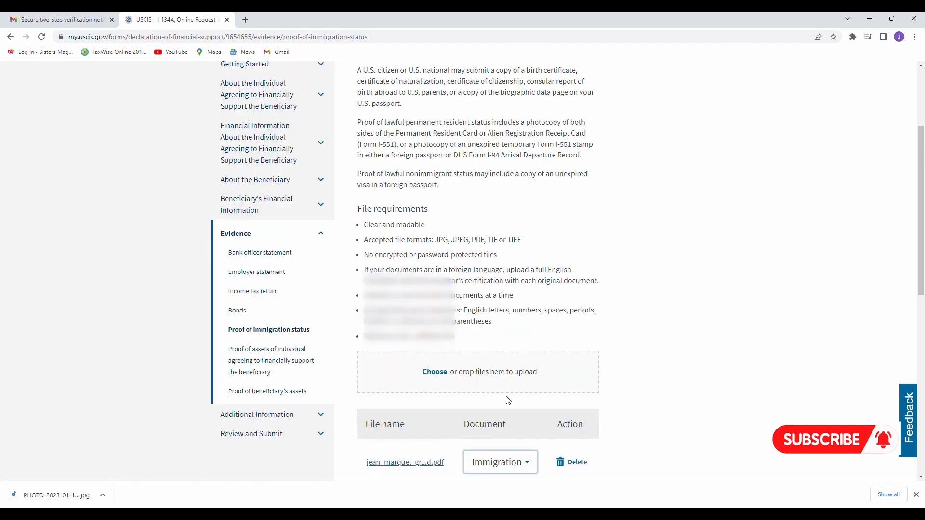
pyautogui.scroll(-3, 507, 398)
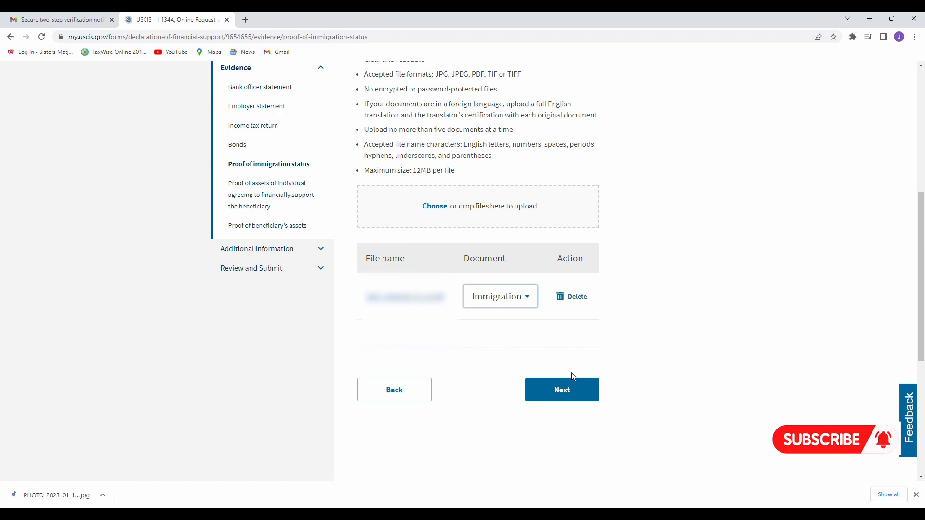
pyautogui.click(574, 390)
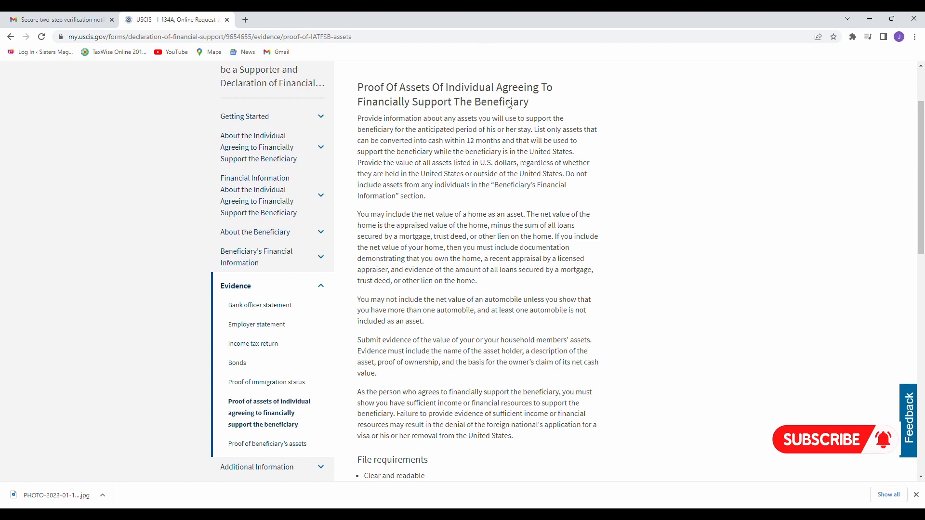
# Continue past the sponsor's Proof of Assets page without a file, accepting the missing-evidence warning.
pyautogui.scroll(-1, 460, 113)
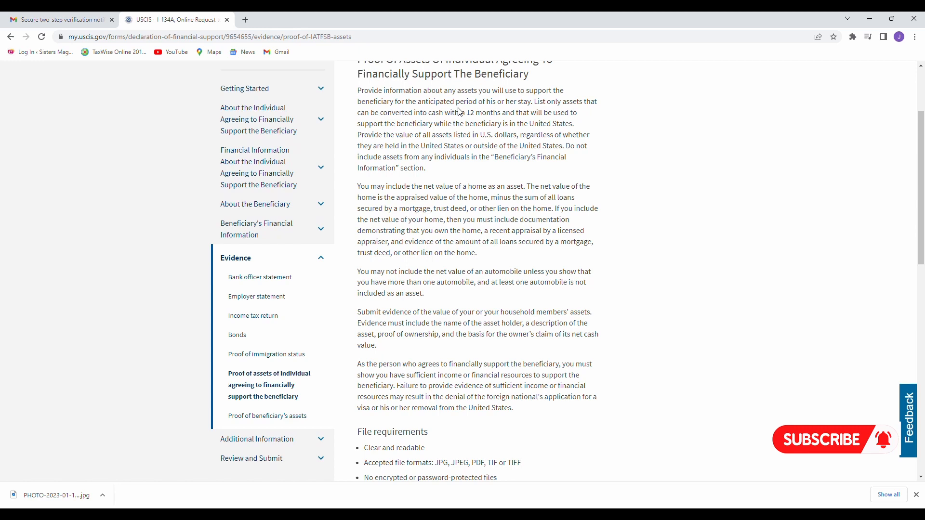
pyautogui.scroll(1, 459, 111)
pyautogui.scroll(-2, 459, 112)
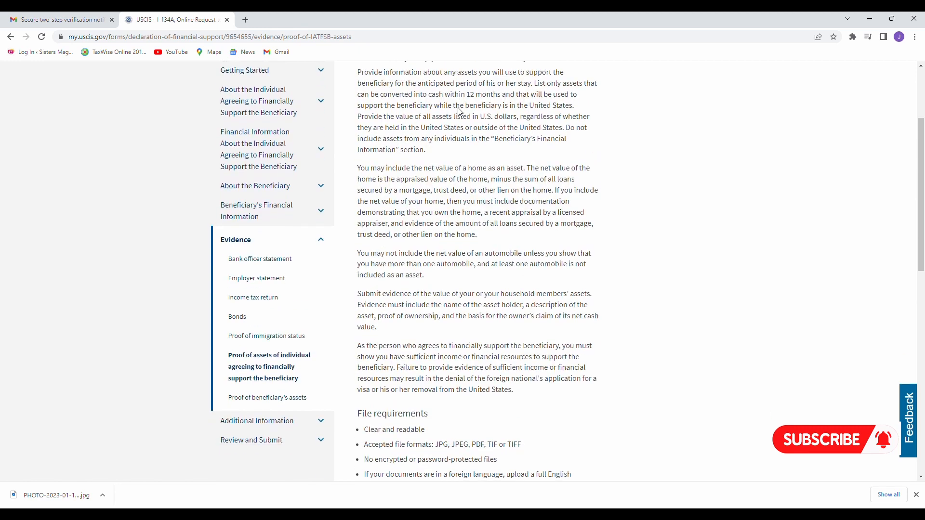
pyautogui.scroll(-2, 459, 111)
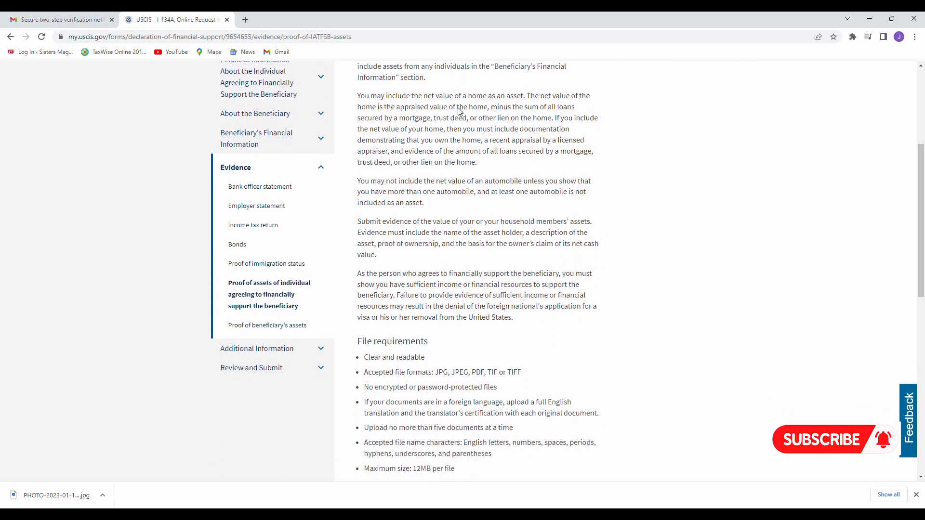
pyautogui.scroll(4, 459, 112)
pyautogui.scroll(-1, 460, 112)
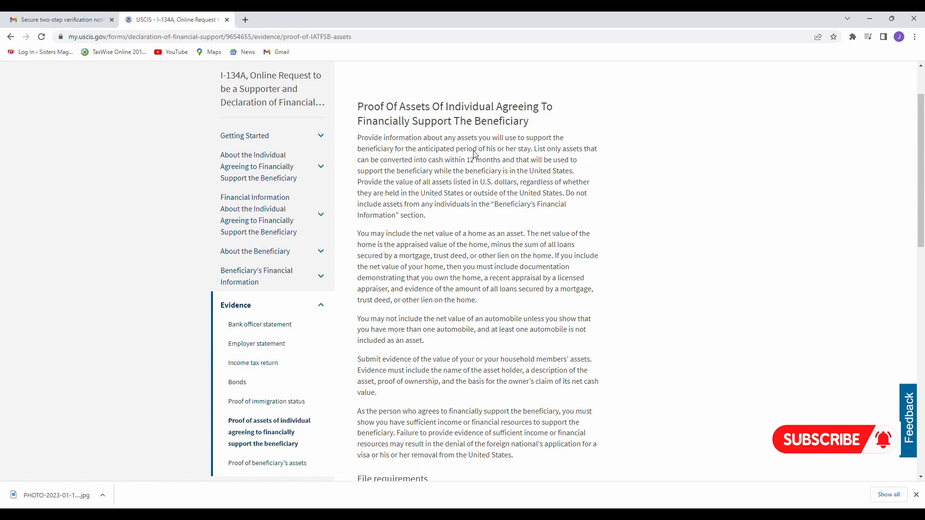
pyautogui.scroll(-1, 475, 155)
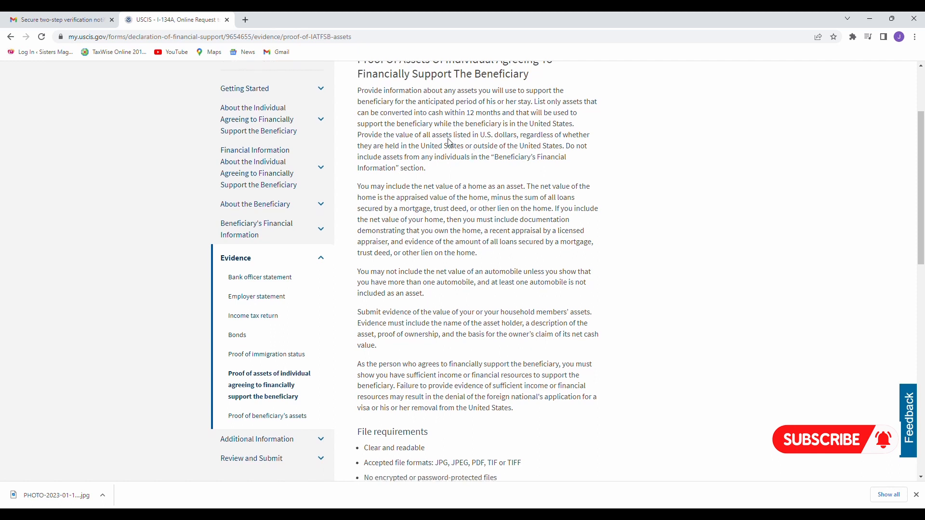
pyautogui.scroll(-5, 444, 190)
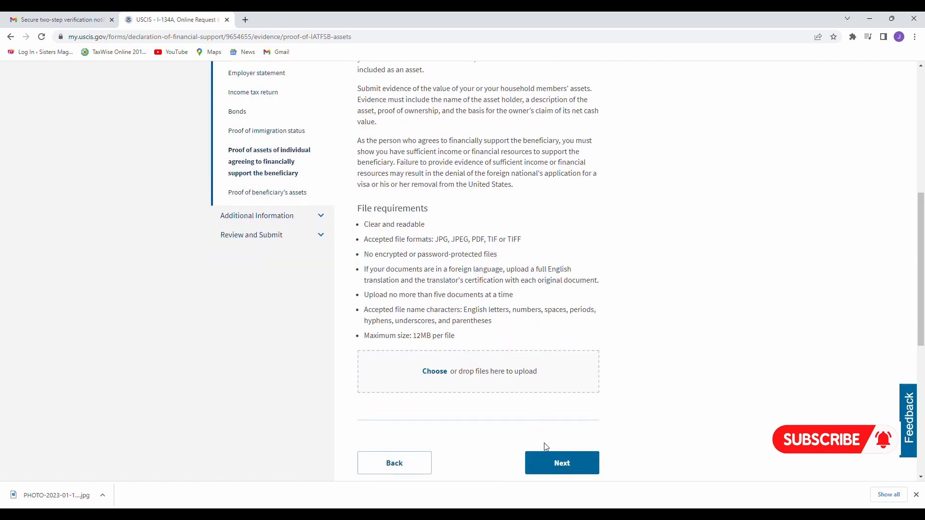
pyautogui.click(569, 472)
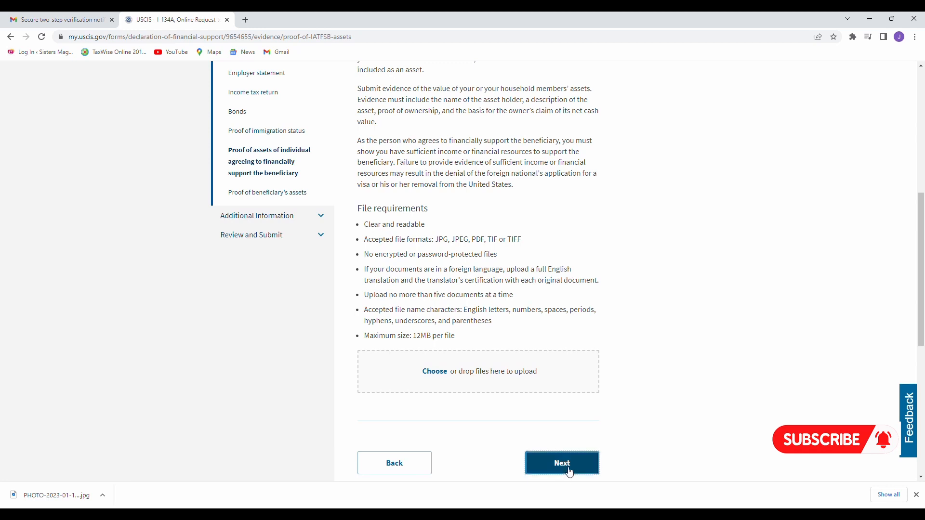
pyautogui.scroll(-4, 569, 463)
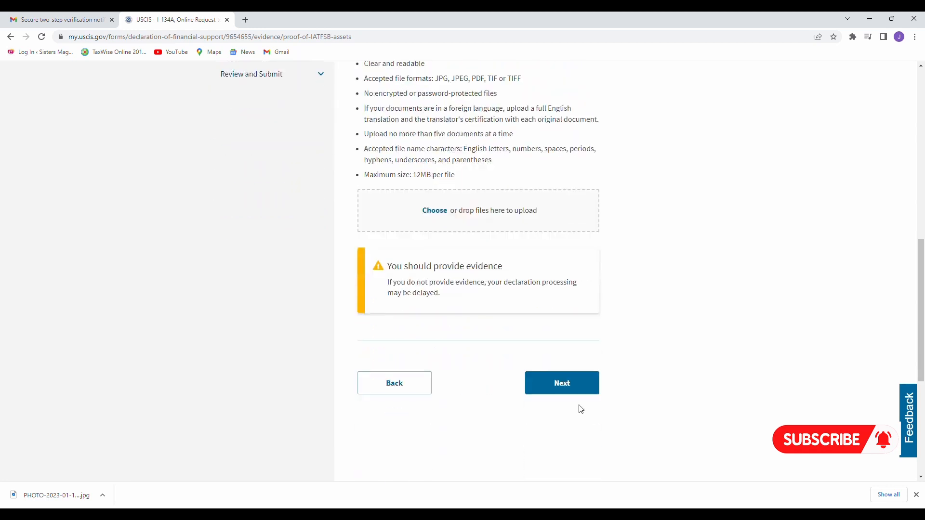
pyautogui.click(563, 384)
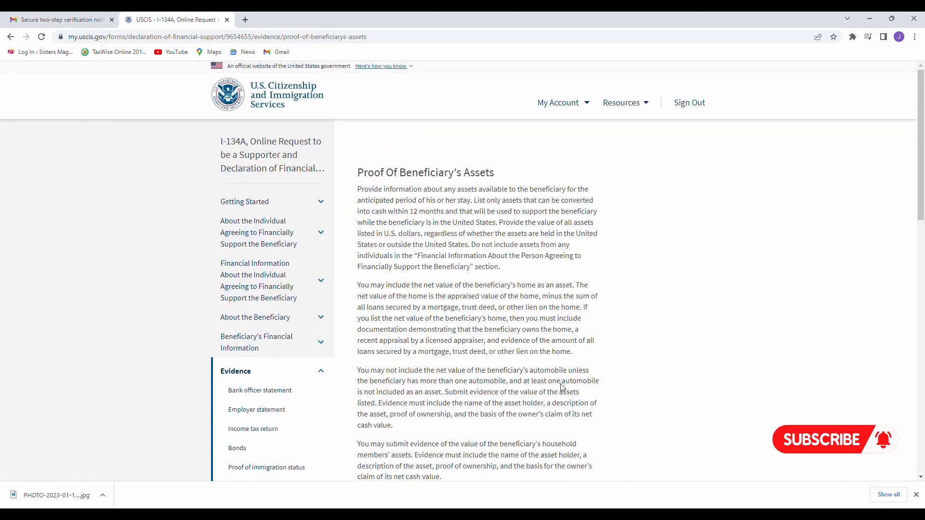
# Skip the Proof of Beneficiary's Assets upload, accepting the evidence warning, to reach Additional Information.
pyautogui.scroll(-2, 563, 388)
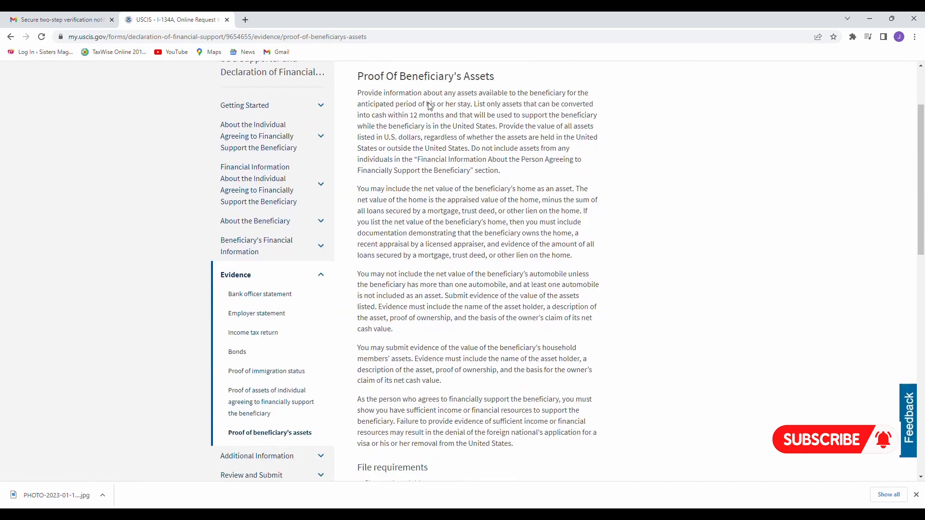
pyautogui.scroll(1, 451, 87)
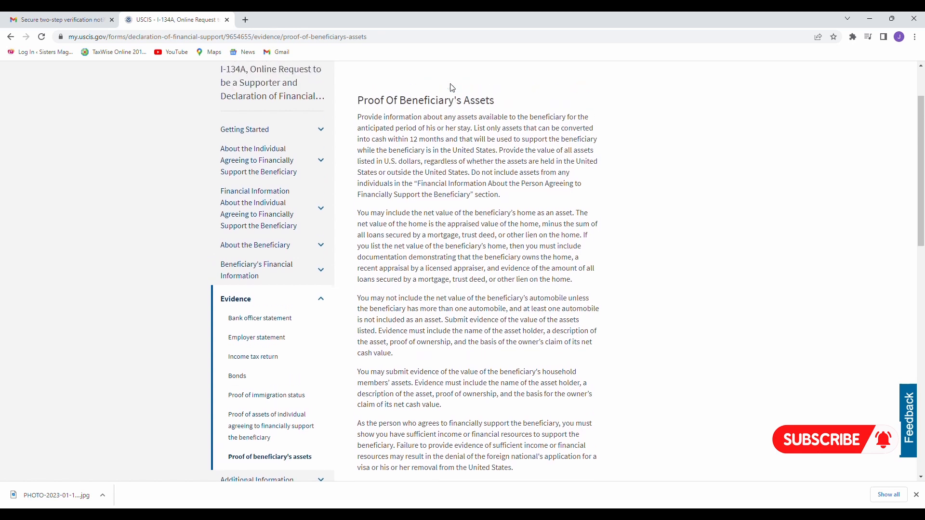
pyautogui.scroll(-1, 423, 158)
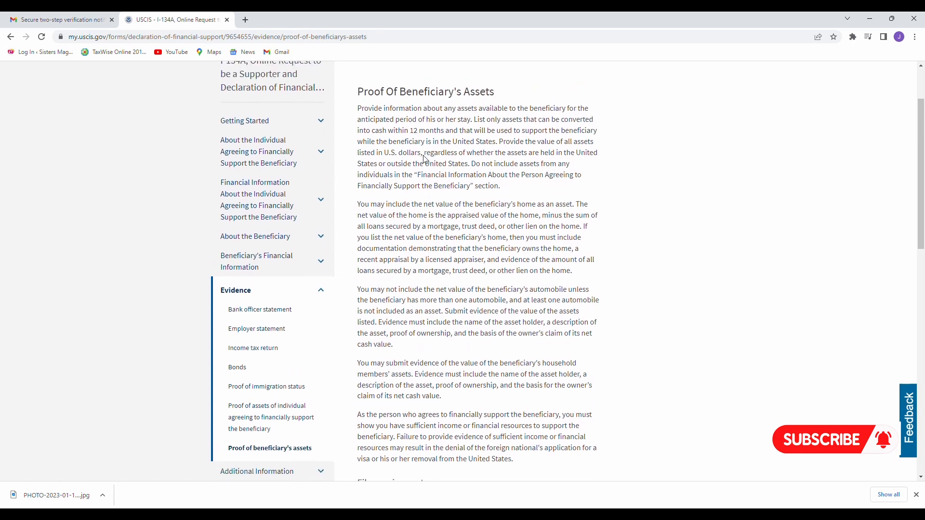
pyautogui.scroll(-4, 449, 137)
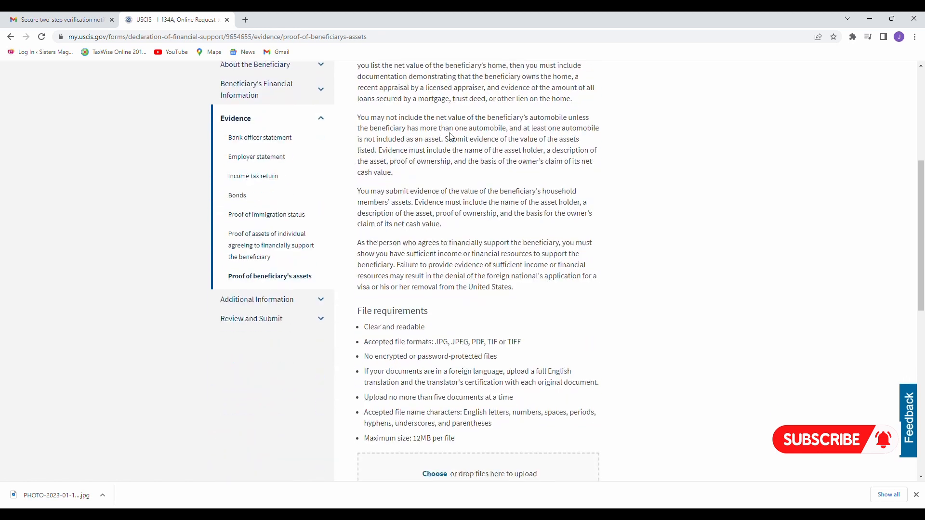
pyautogui.scroll(-3, 450, 137)
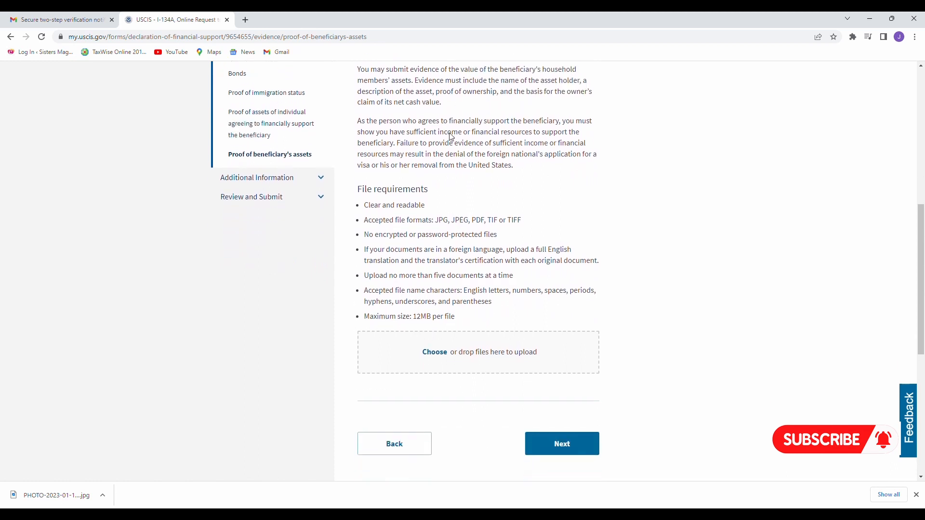
pyautogui.scroll(-3, 450, 139)
pyautogui.click(558, 322)
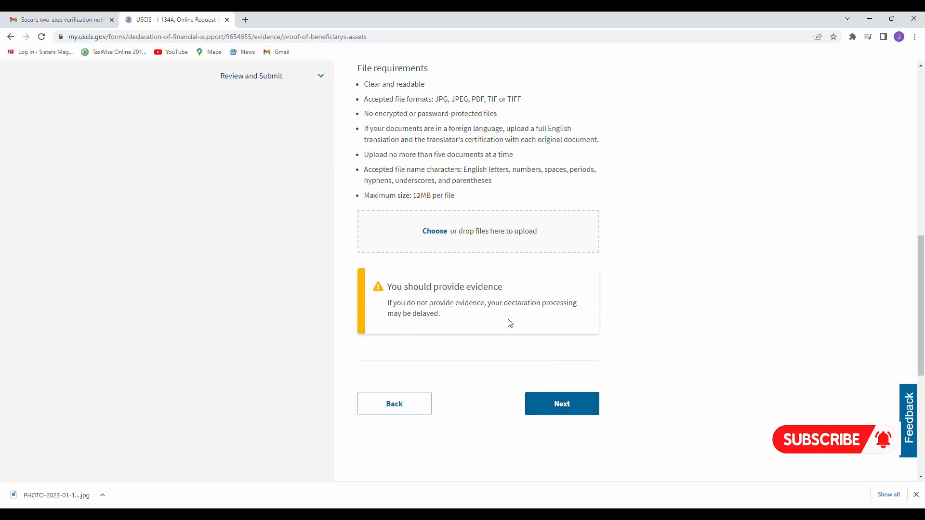
pyautogui.click(566, 405)
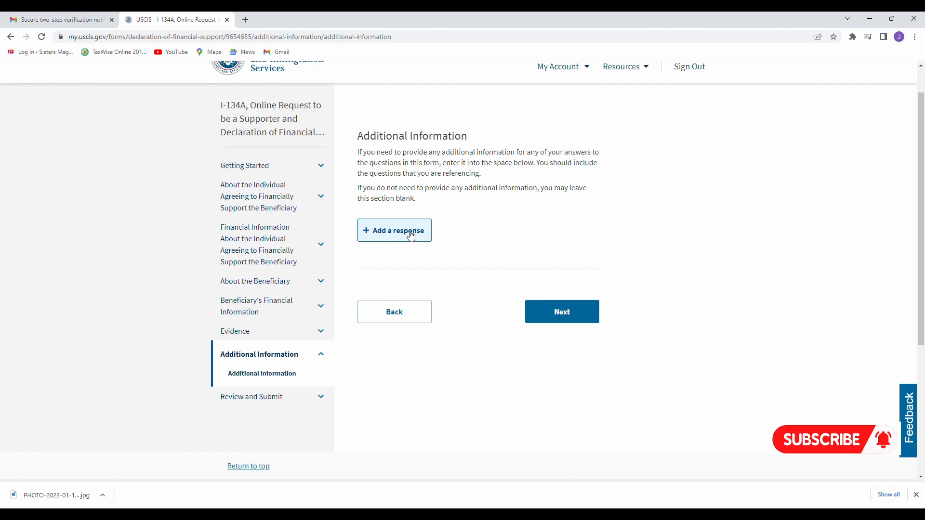
# Start an additional-information response under 'Beneficiary's Financial Information' and browse its page and section lists.
pyautogui.click(411, 236)
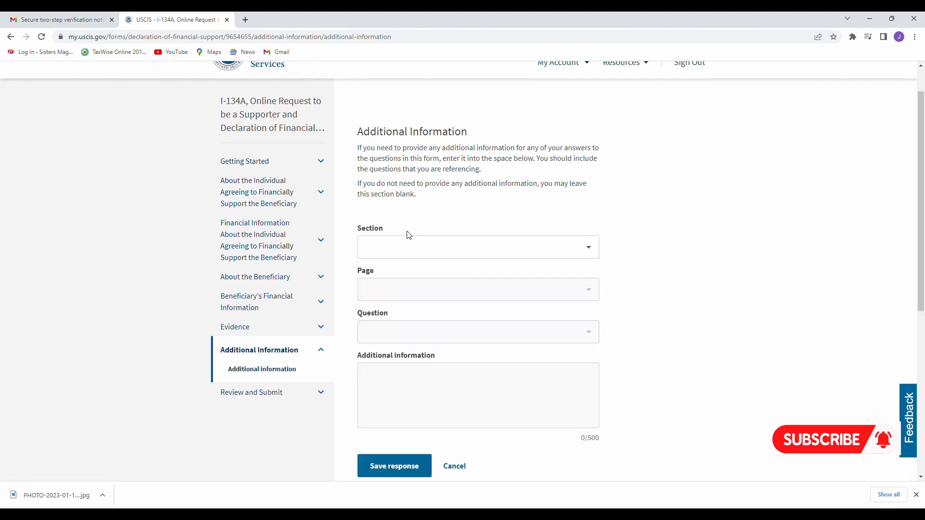
pyautogui.click(593, 247)
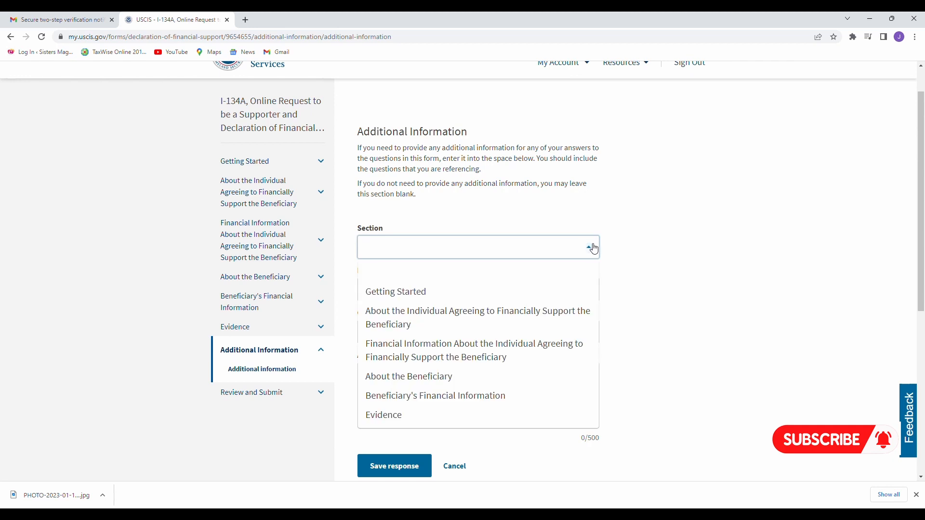
pyautogui.scroll(-1, 517, 361)
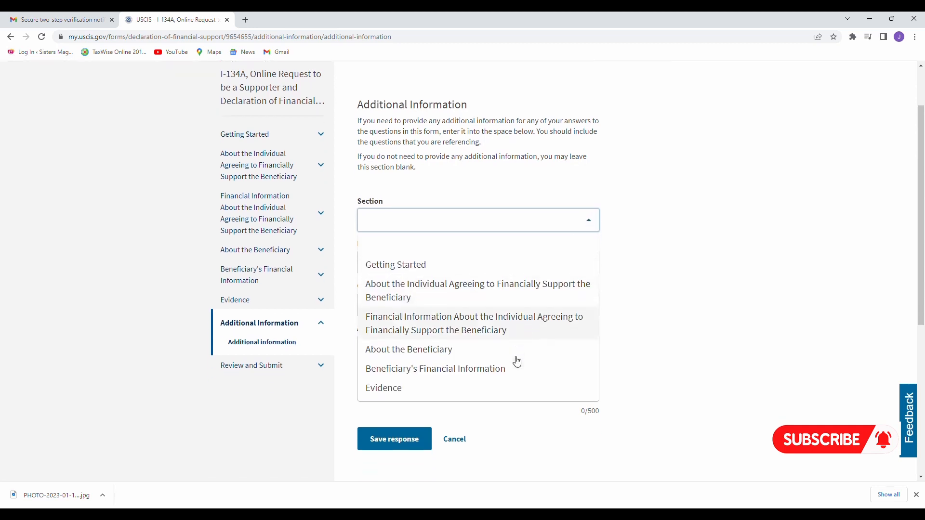
pyautogui.scroll(1, 517, 362)
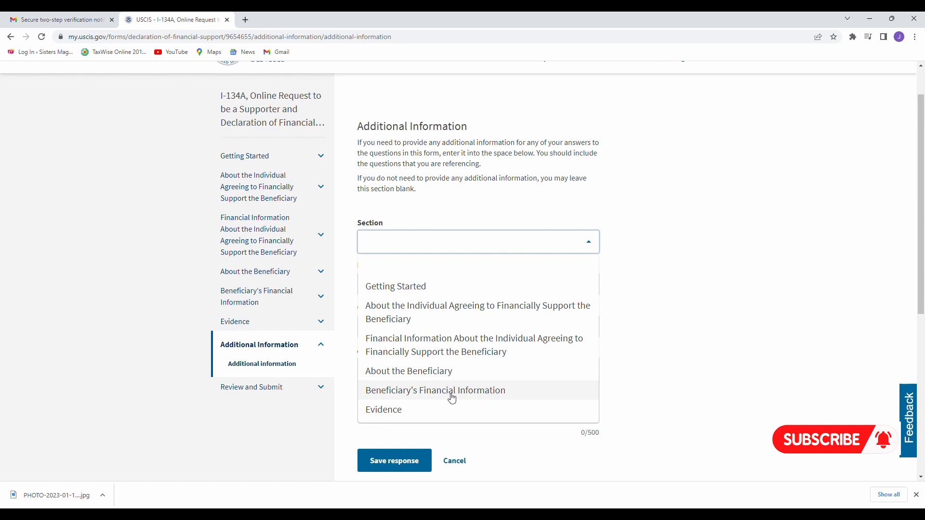
pyautogui.click(488, 391)
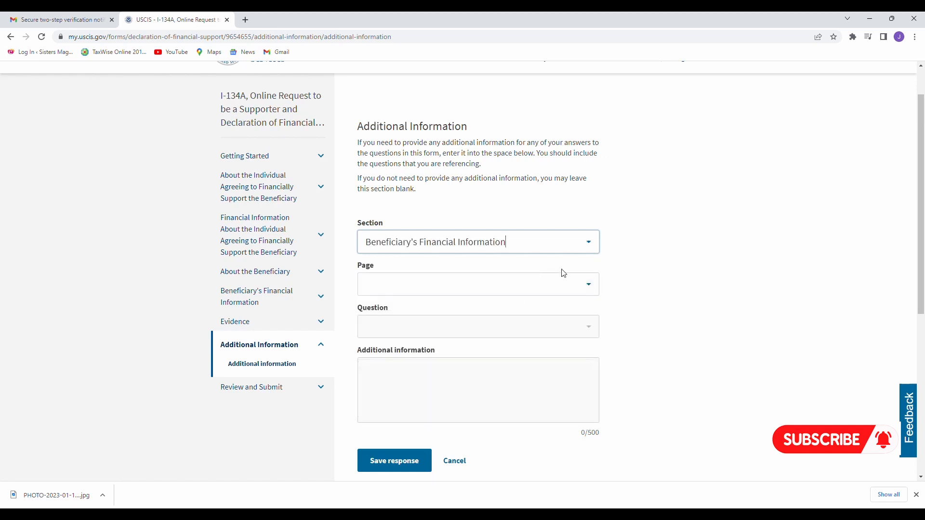
pyautogui.click(590, 289)
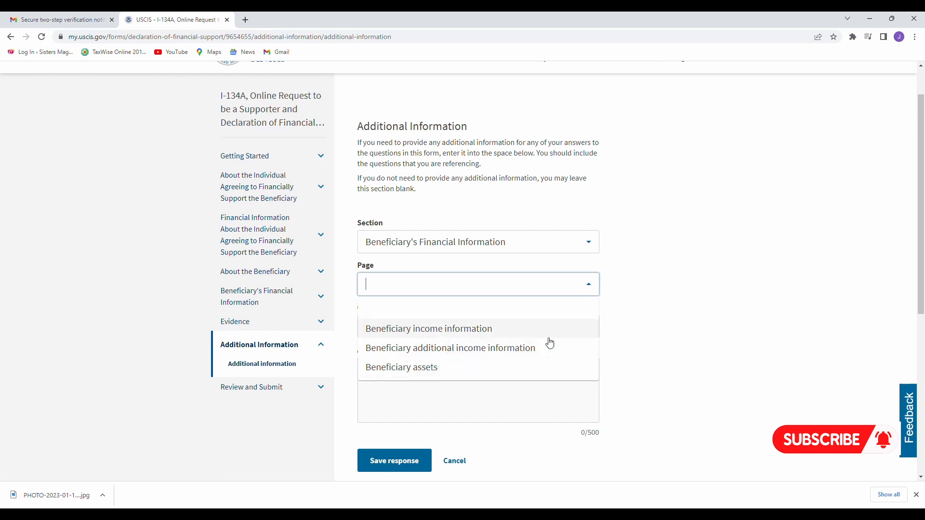
pyautogui.click(628, 306)
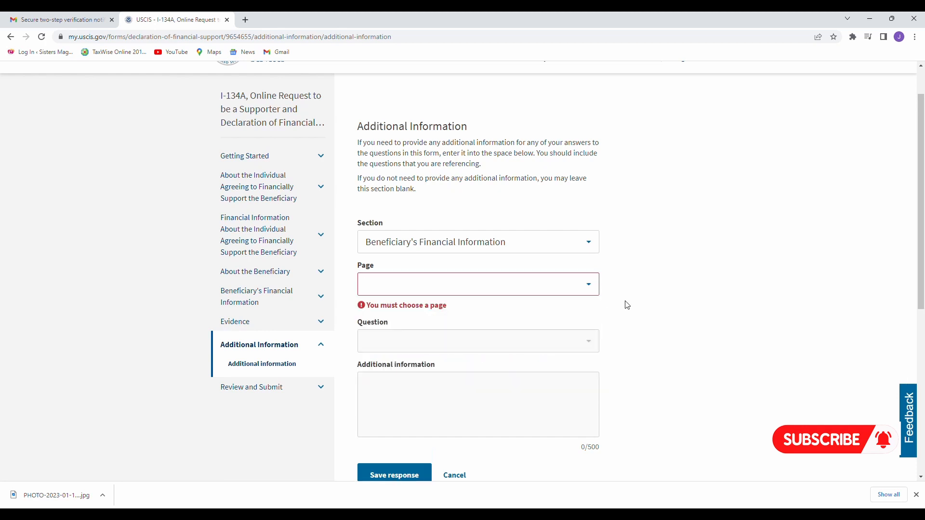
pyautogui.click(590, 249)
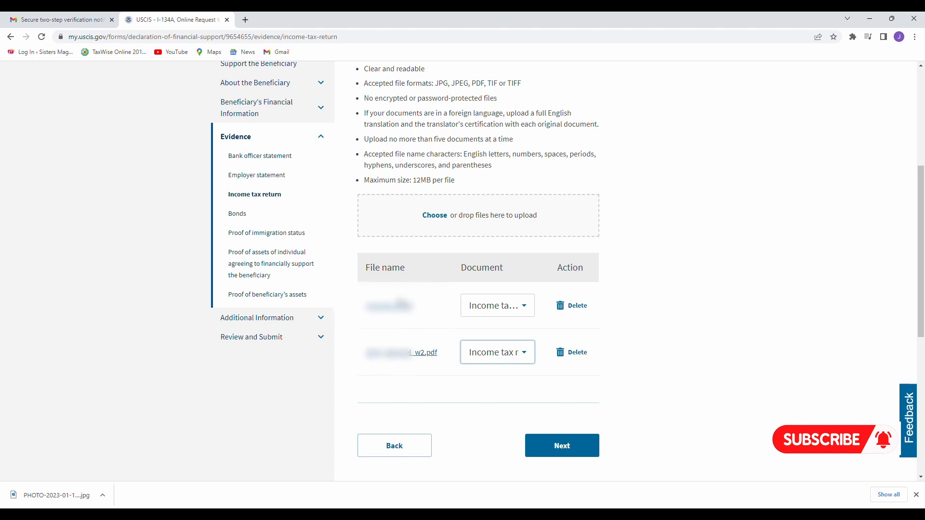
# Change the w2.pdf upload's document type to 'Other documents'.
pyautogui.scroll(-1, 362, 241)
pyautogui.click(529, 341)
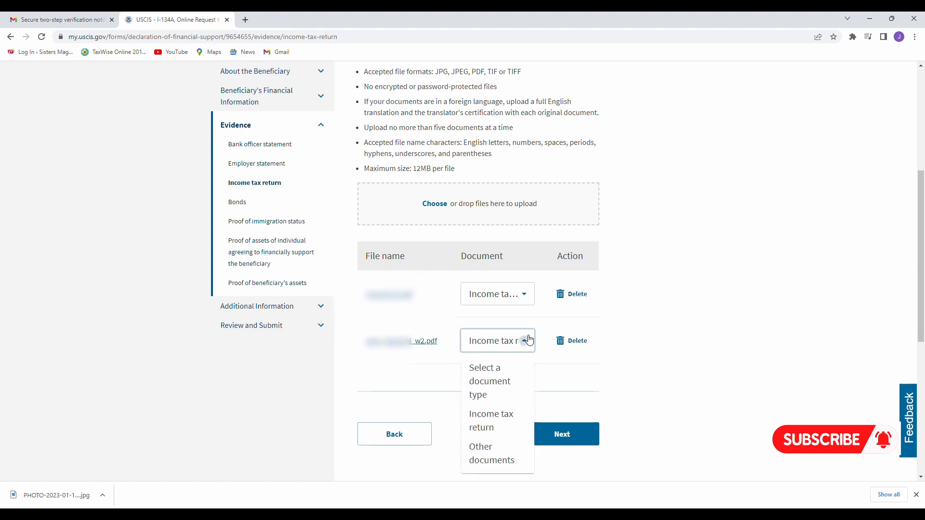
pyautogui.click(505, 459)
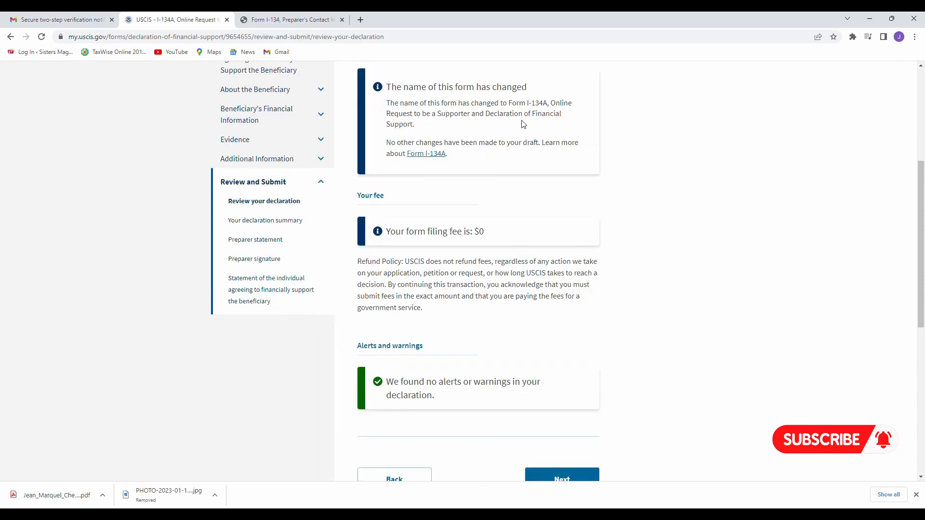
# Check the $0 form filing fee and absence of alerts on the Review your declaration page.
pyautogui.moveTo(494, 237); pyautogui.dragTo(457, 241)
pyautogui.click(495, 234)
pyautogui.scroll(-3, 535, 229)
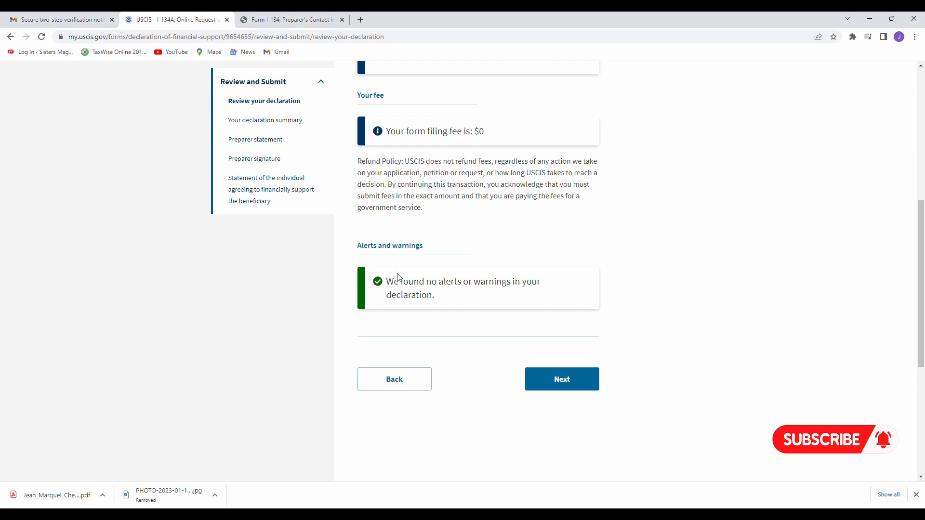
pyautogui.scroll(-1, 456, 307)
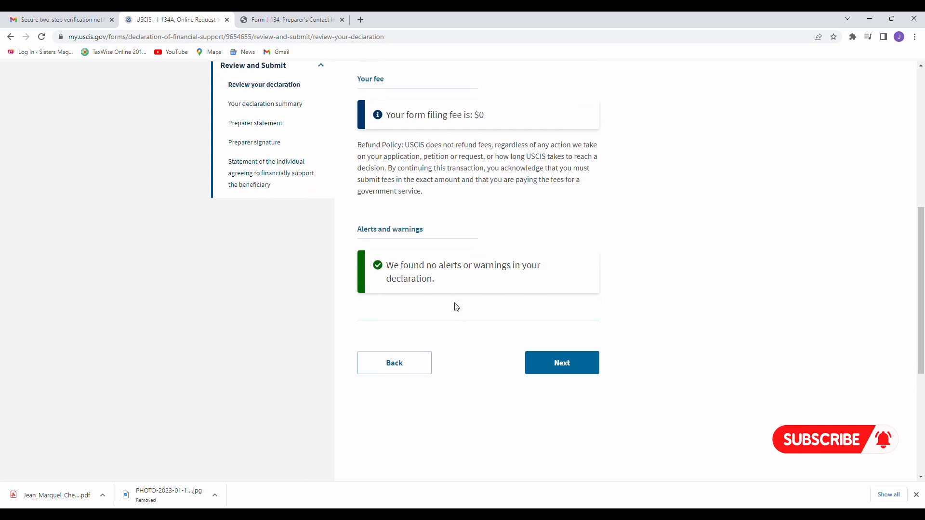
# Open the declaration summary and scroll through it to the bottom and back to the top.
pyautogui.click(563, 368)
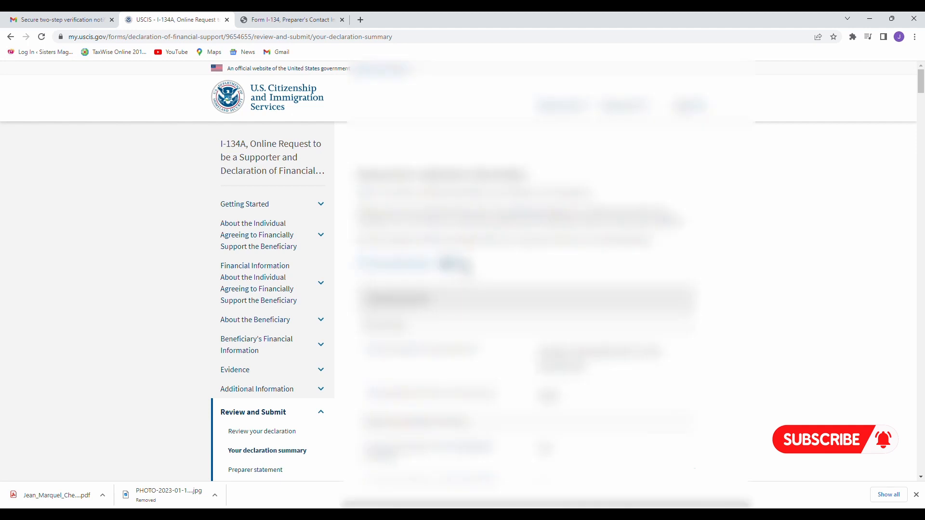
pyautogui.scroll(-15, 465, 270)
pyautogui.scroll(-15, 465, 270)
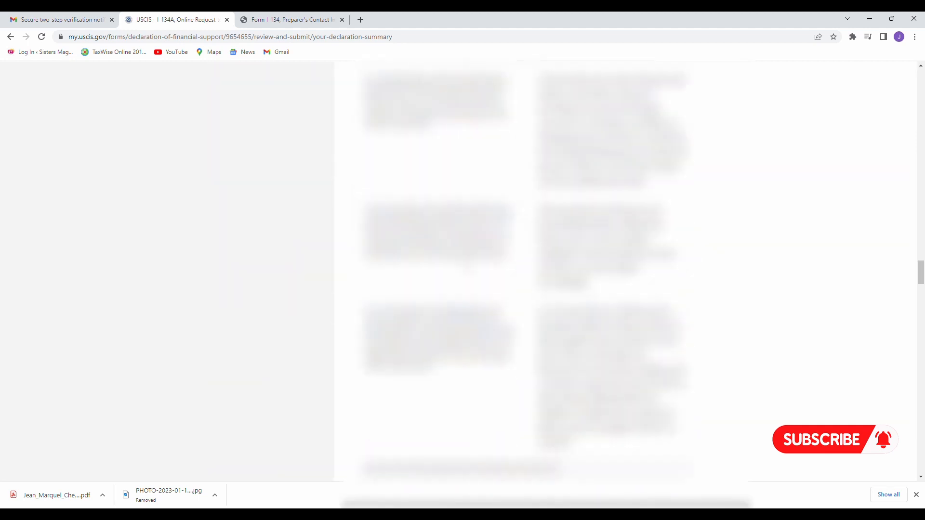
pyautogui.scroll(-10, 463, 270)
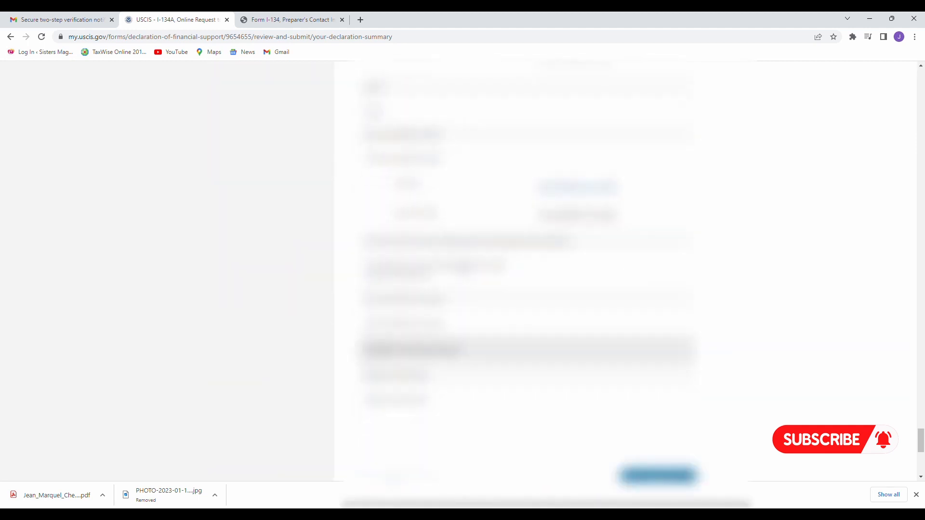
pyautogui.scroll(10, 464, 269)
pyautogui.scroll(9, 464, 268)
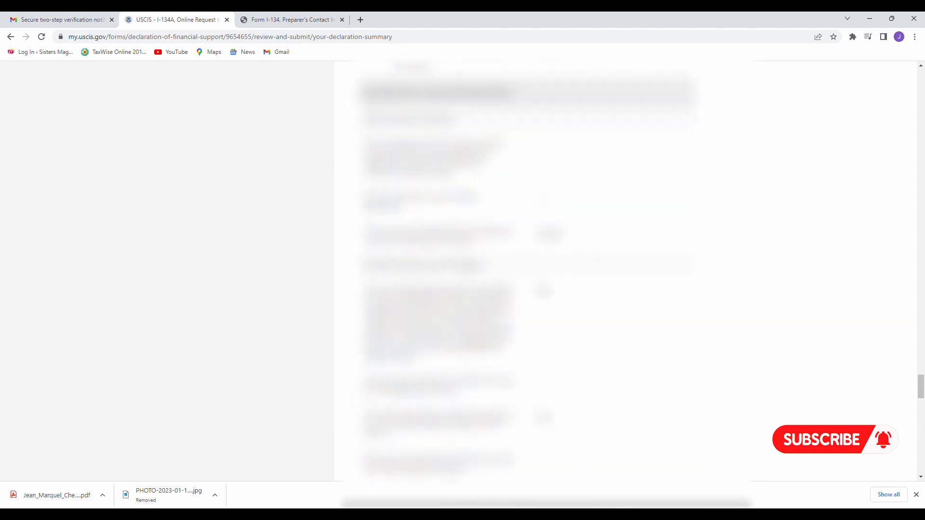
pyautogui.scroll(14, 464, 273)
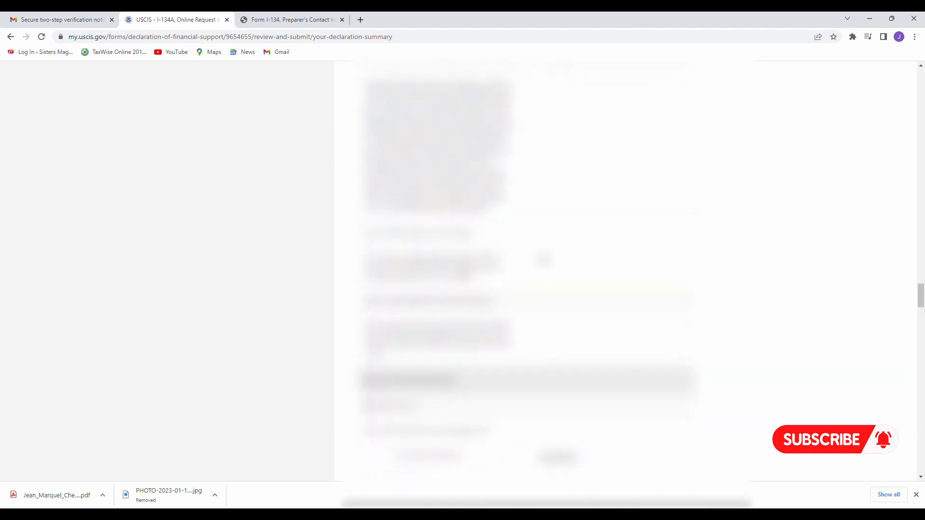
pyautogui.scroll(5, 464, 271)
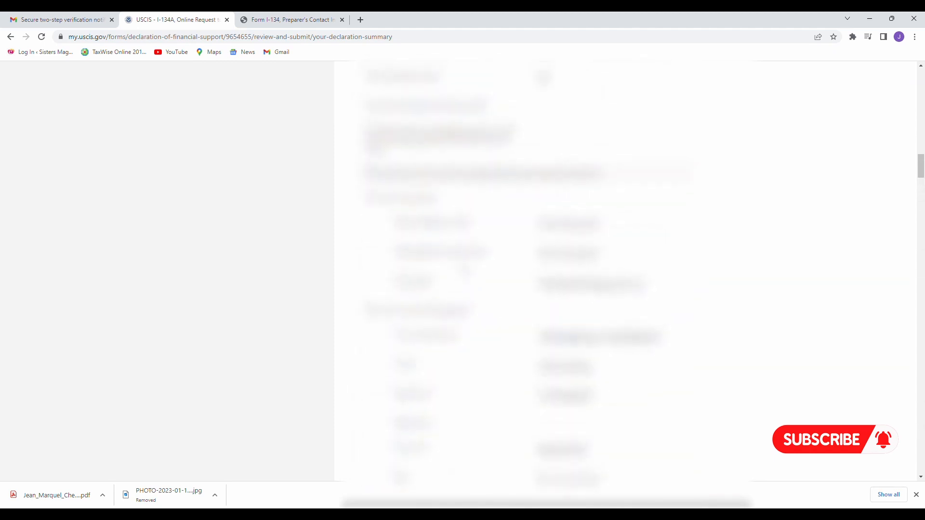
pyautogui.scroll(5, 465, 270)
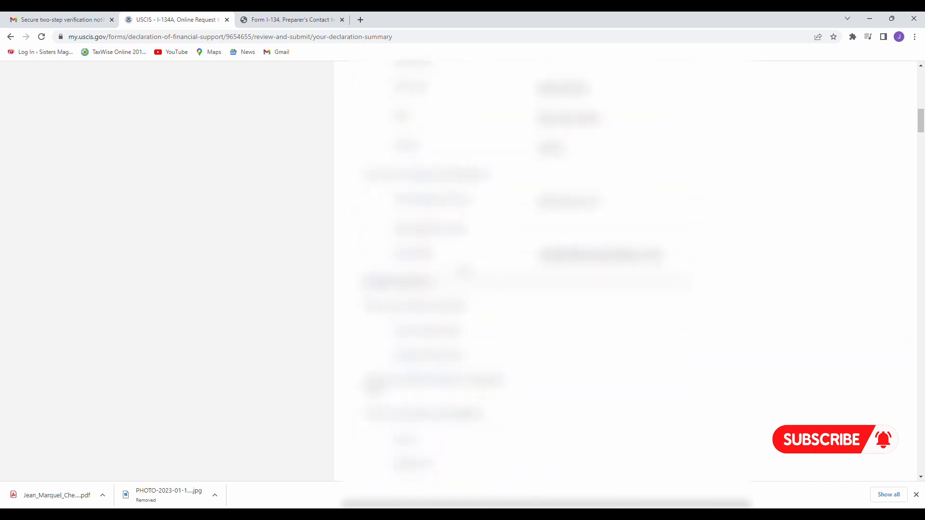
pyautogui.scroll(3, 465, 272)
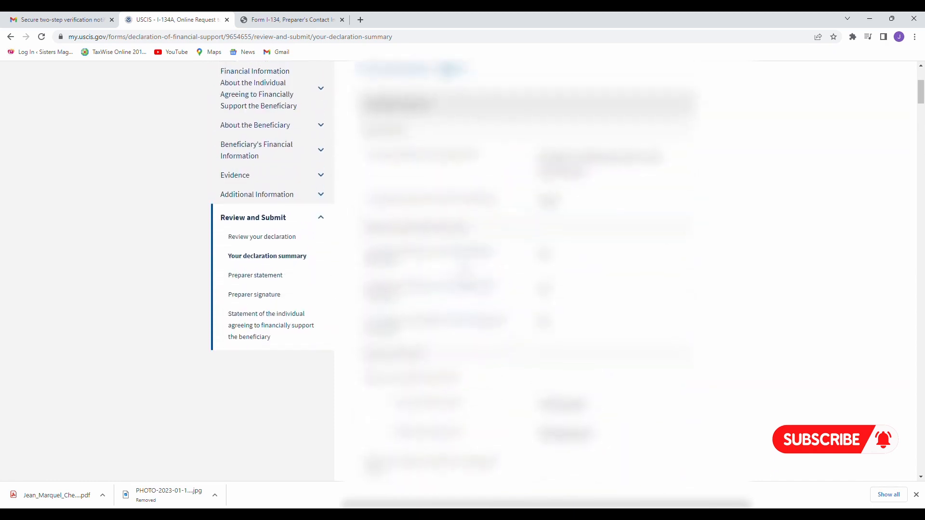
# Bring up the 24-sheet print preview of the declaration summary.
pyautogui.scroll(-3, 466, 271)
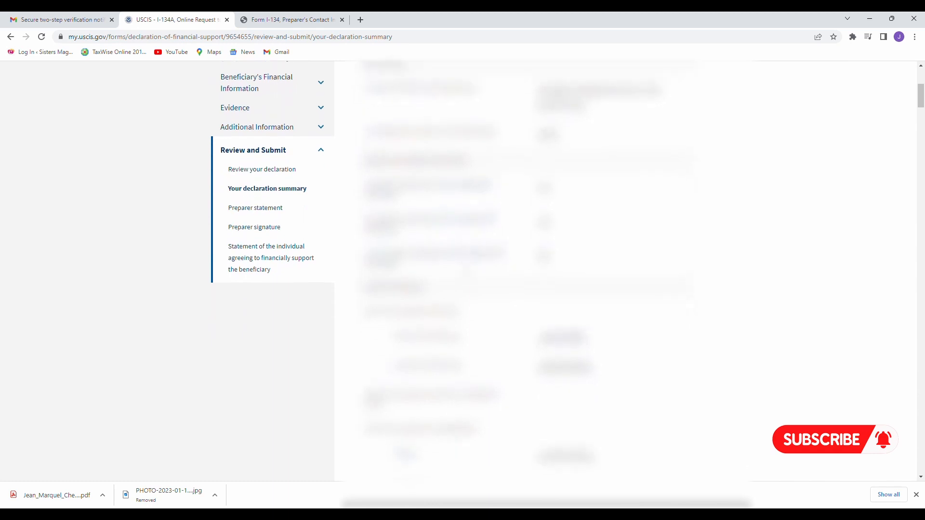
pyautogui.scroll(-8, 464, 271)
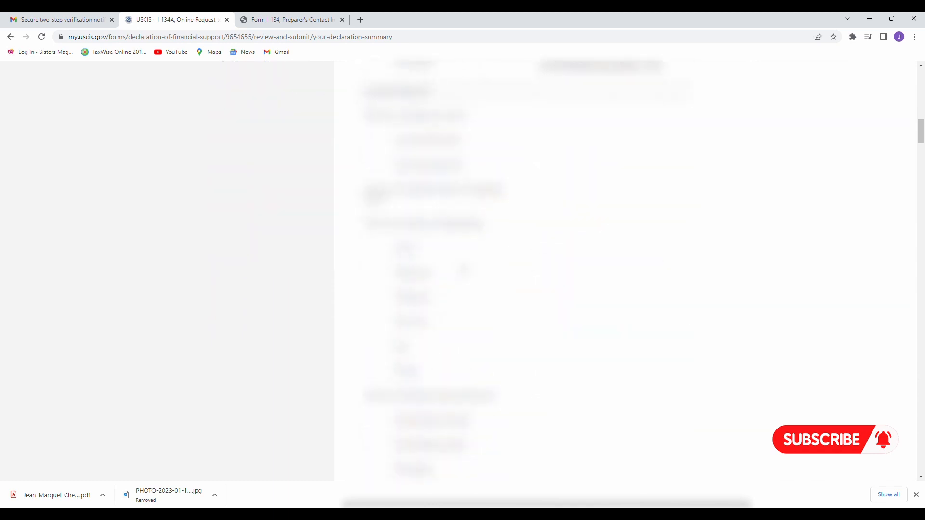
pyautogui.scroll(-10, 464, 271)
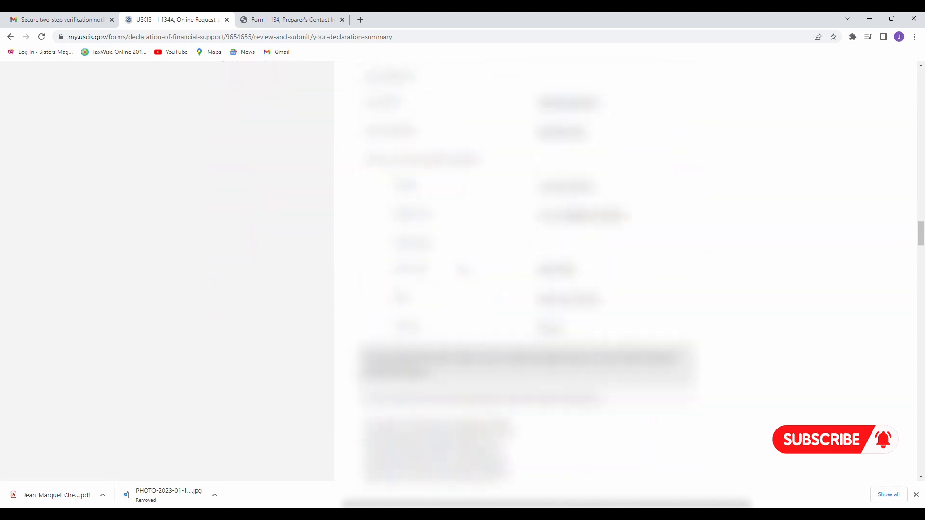
pyautogui.scroll(-10, 530, 270)
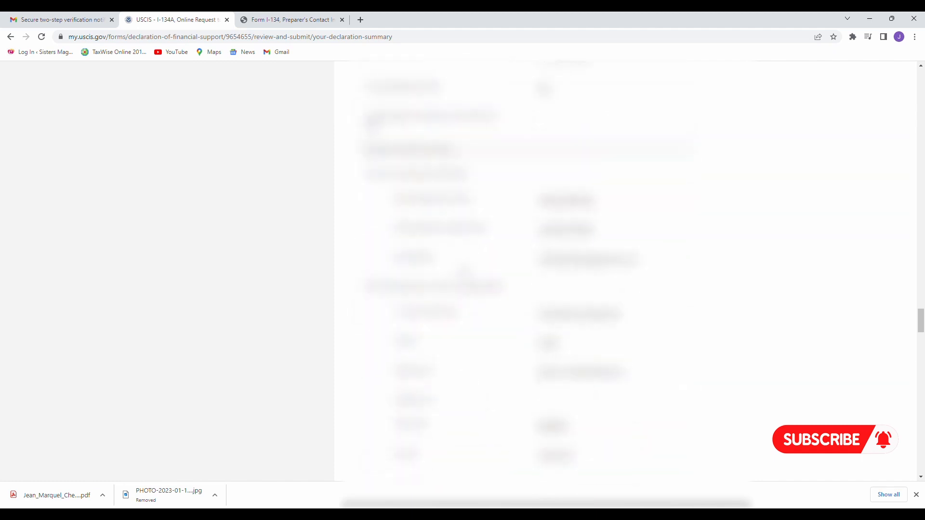
pyautogui.scroll(-20, 464, 270)
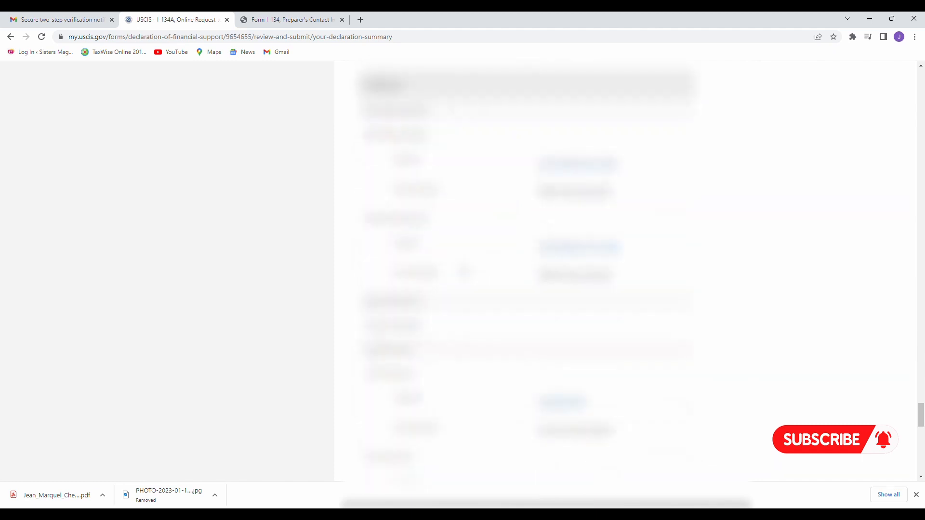
pyautogui.scroll(12, 464, 271)
pyautogui.scroll(20, 530, 270)
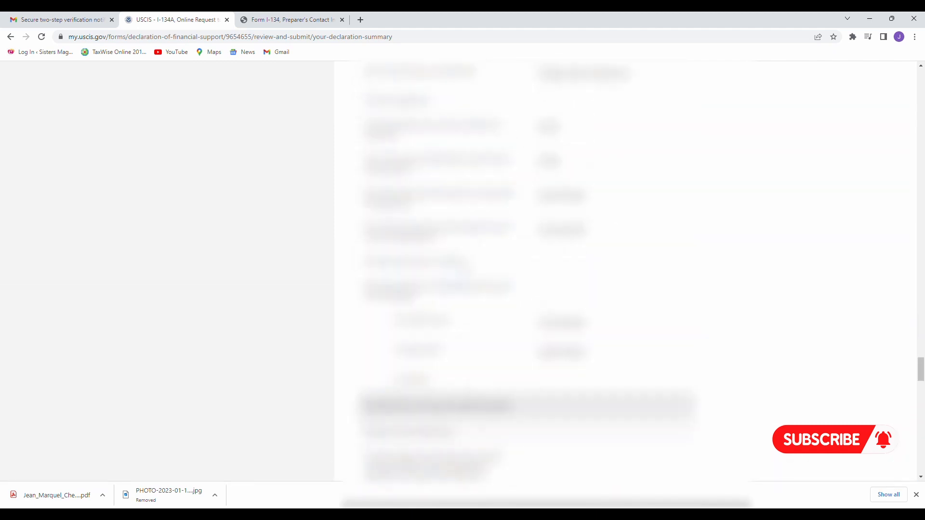
pyautogui.scroll(13, 530, 270)
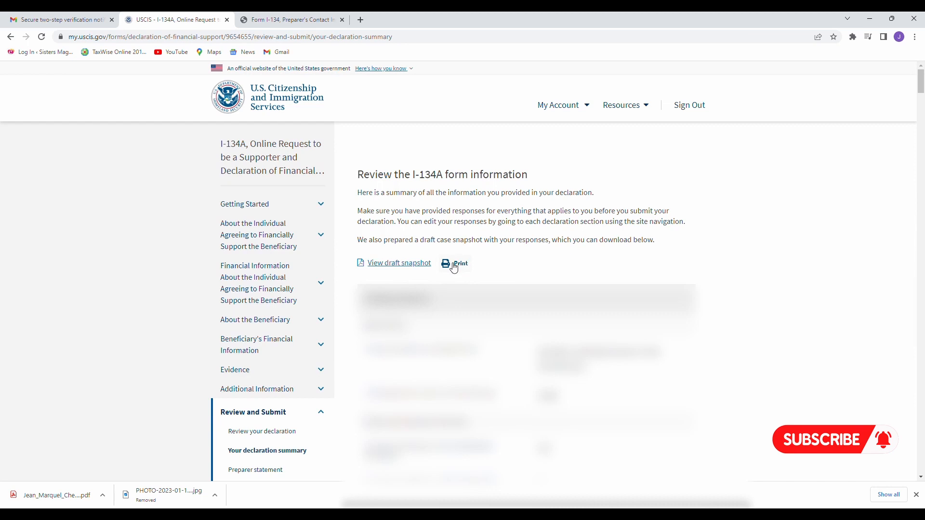
pyautogui.click(454, 268)
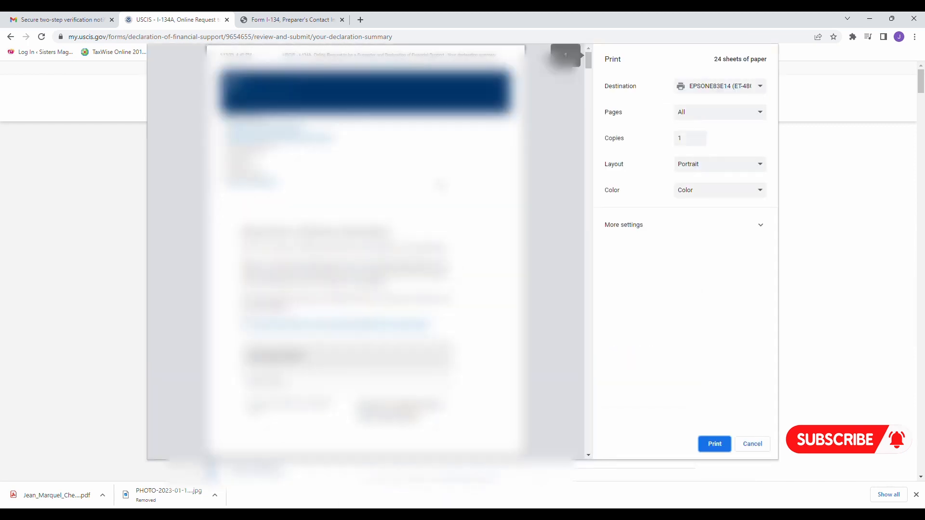
pyautogui.scroll(-20, 366, 250)
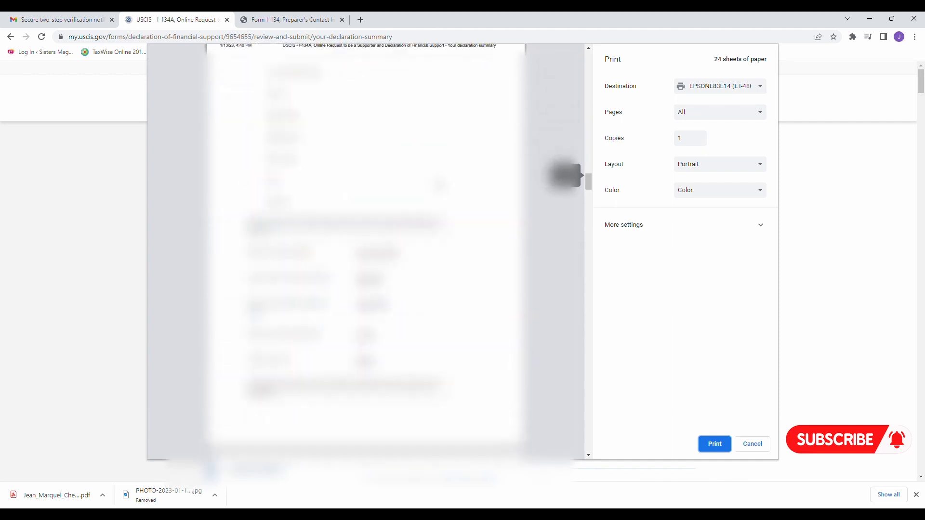
pyautogui.scroll(-20, 366, 250)
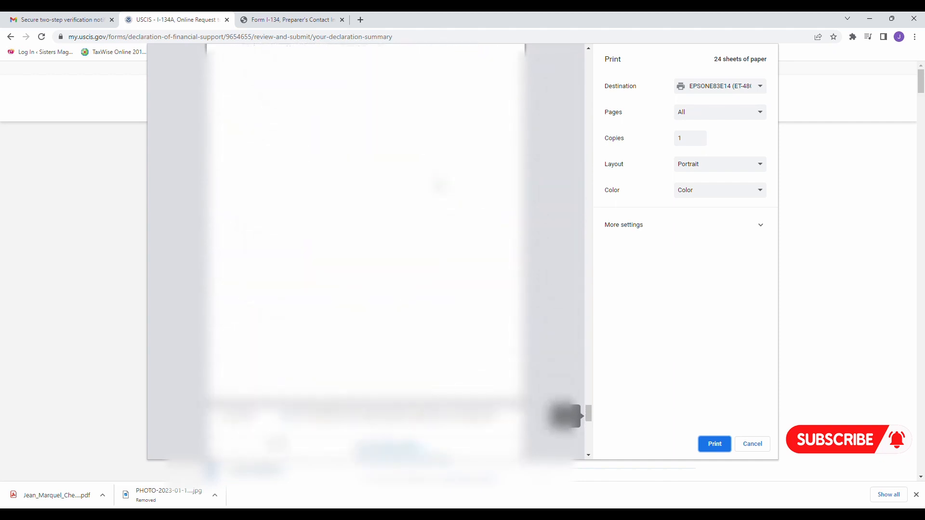
pyautogui.scroll(-10, 366, 250)
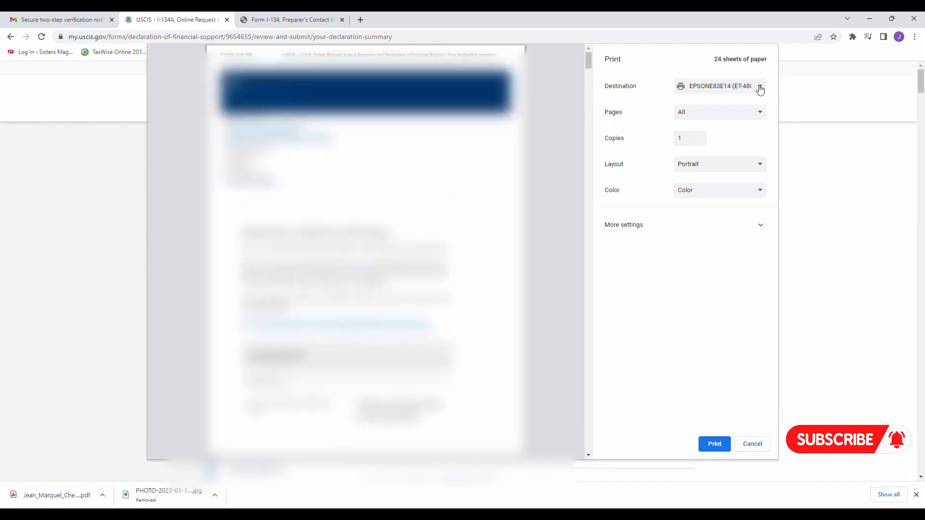
pyautogui.click(759, 91)
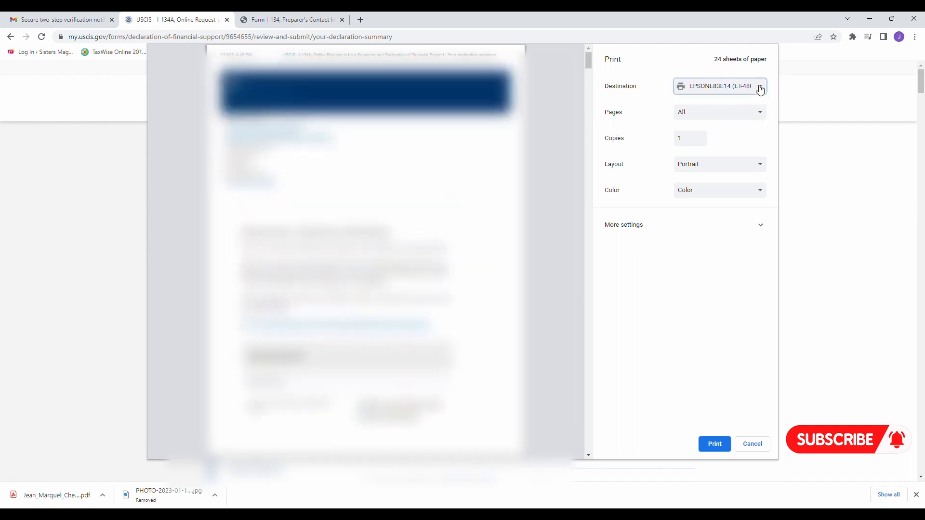
pyautogui.click(713, 120)
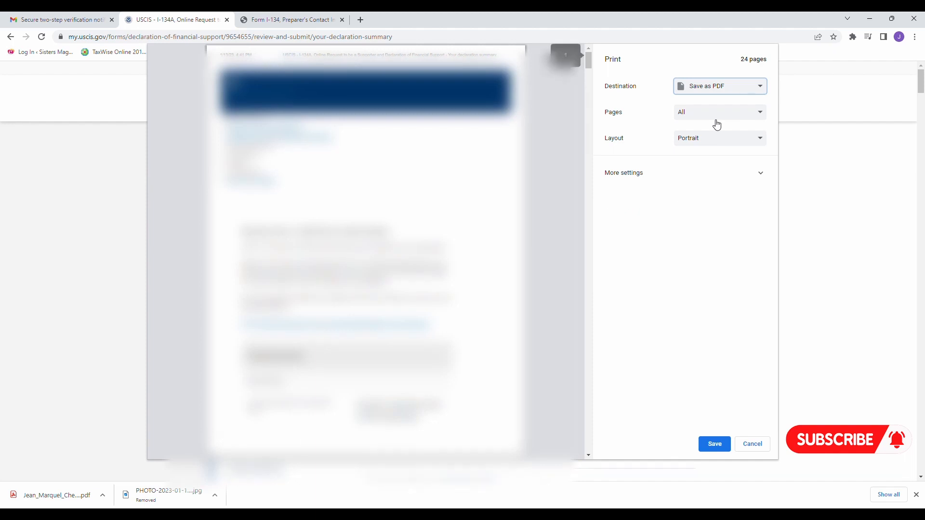
pyautogui.click(720, 452)
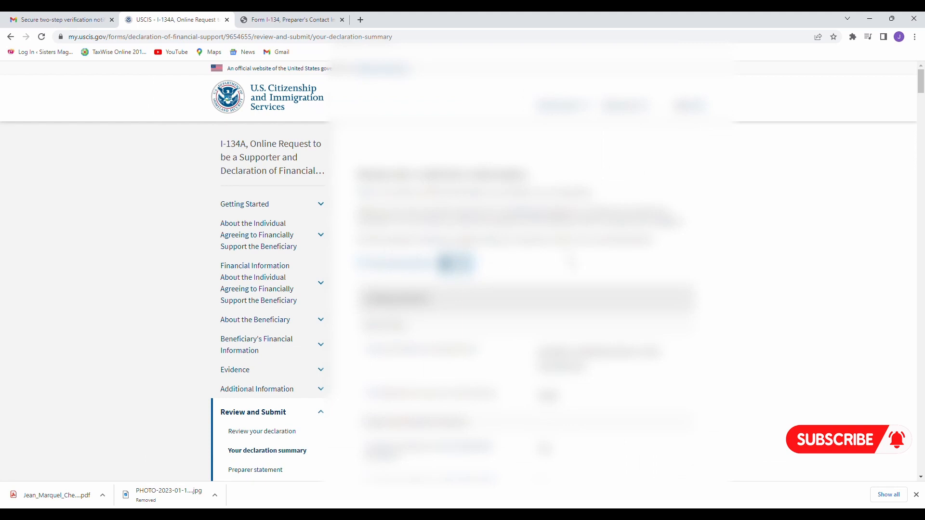
pyautogui.scroll(-20, 530, 270)
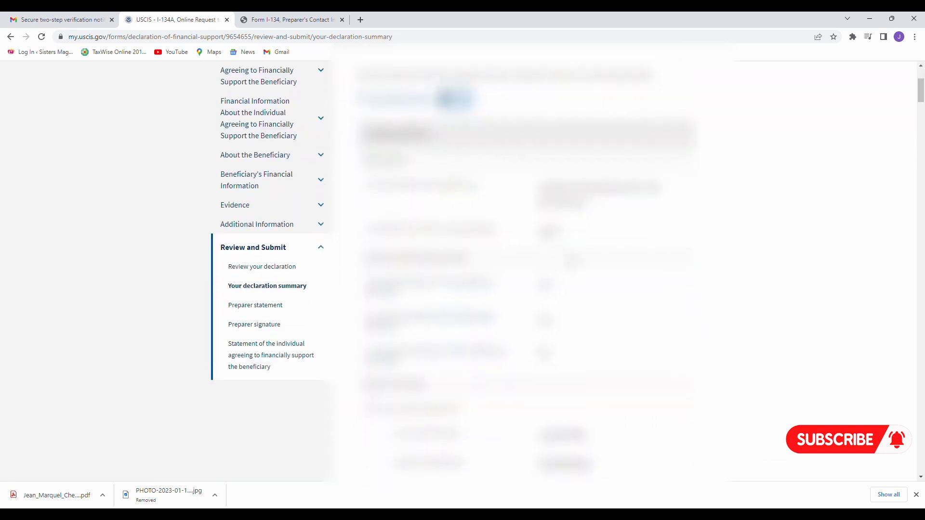
pyautogui.scroll(-20, 530, 270)
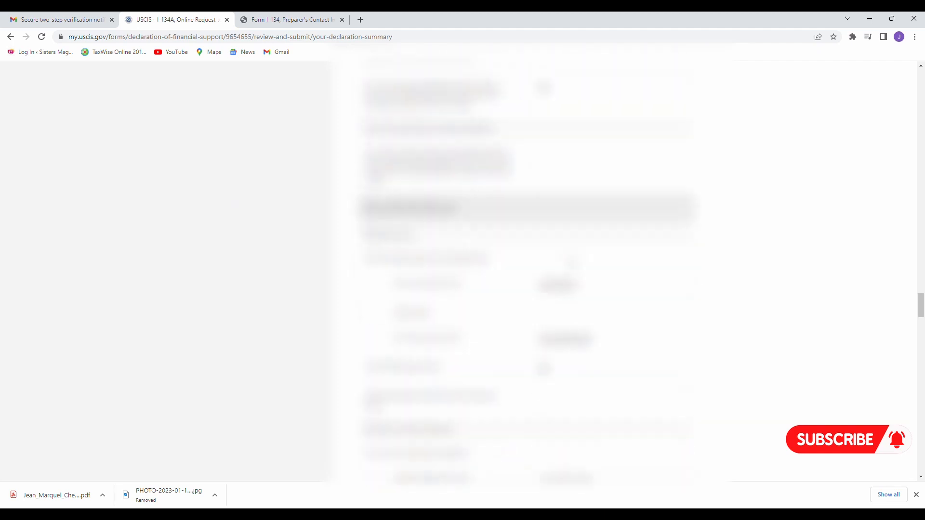
pyautogui.scroll(-20, 530, 269)
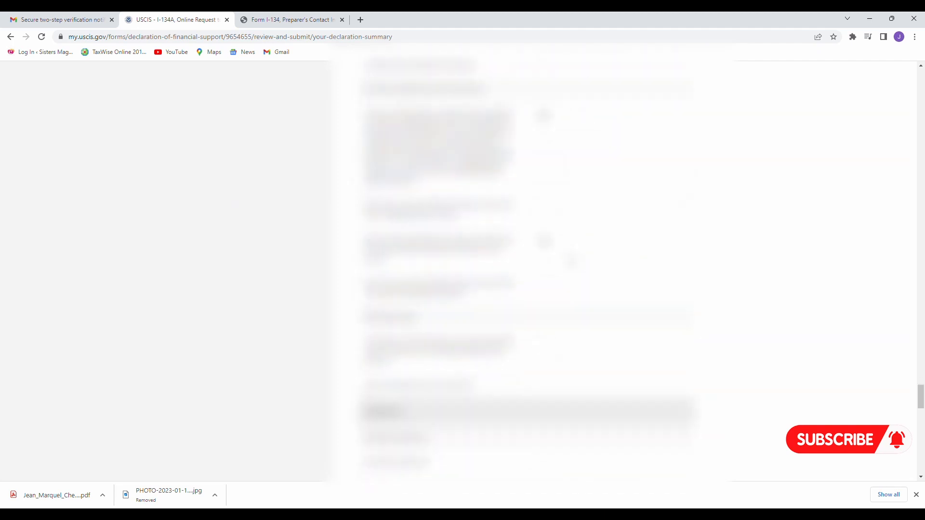
pyautogui.scroll(-20, 571, 261)
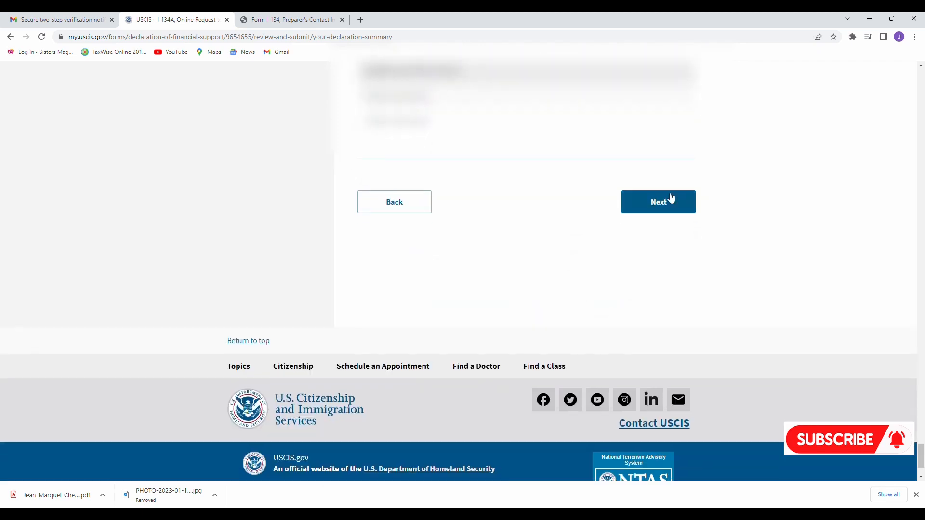
# Continue to the supporter's signature page and read through the certification statement.
pyautogui.click(670, 203)
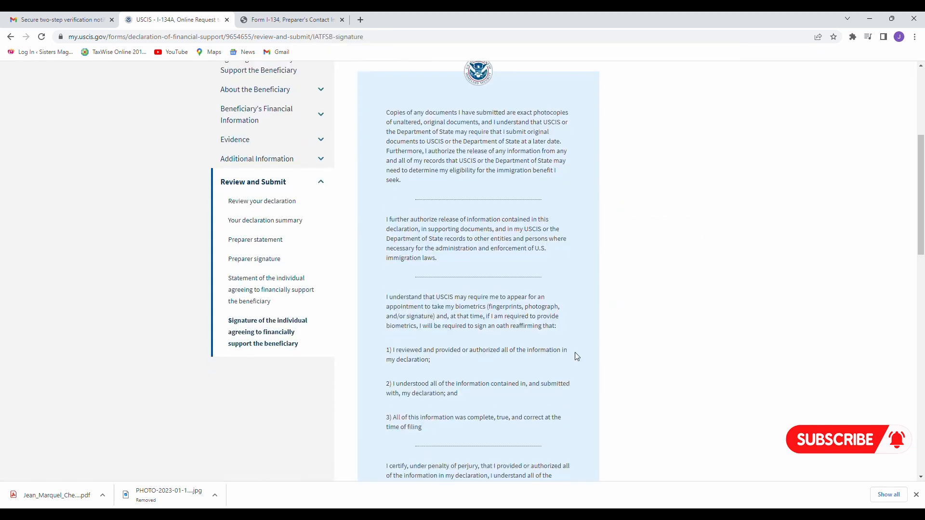
pyautogui.scroll(-2, 576, 356)
pyautogui.scroll(2, 577, 356)
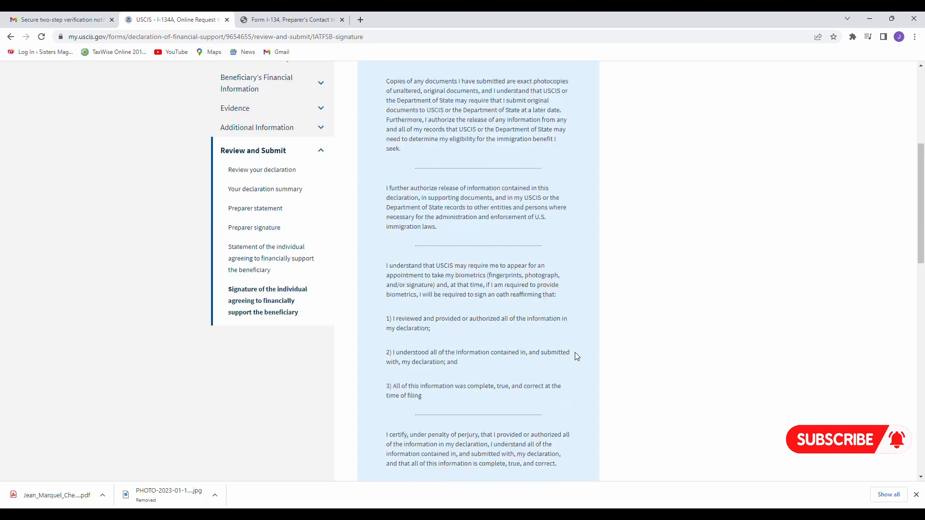
pyautogui.scroll(-3, 577, 357)
pyautogui.scroll(-9, 577, 356)
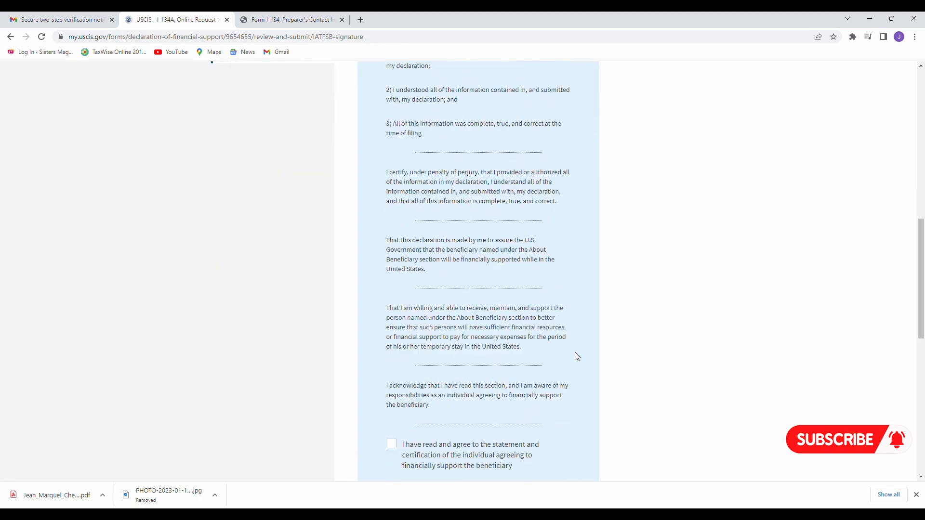
pyautogui.scroll(8, 577, 357)
pyautogui.scroll(7, 576, 357)
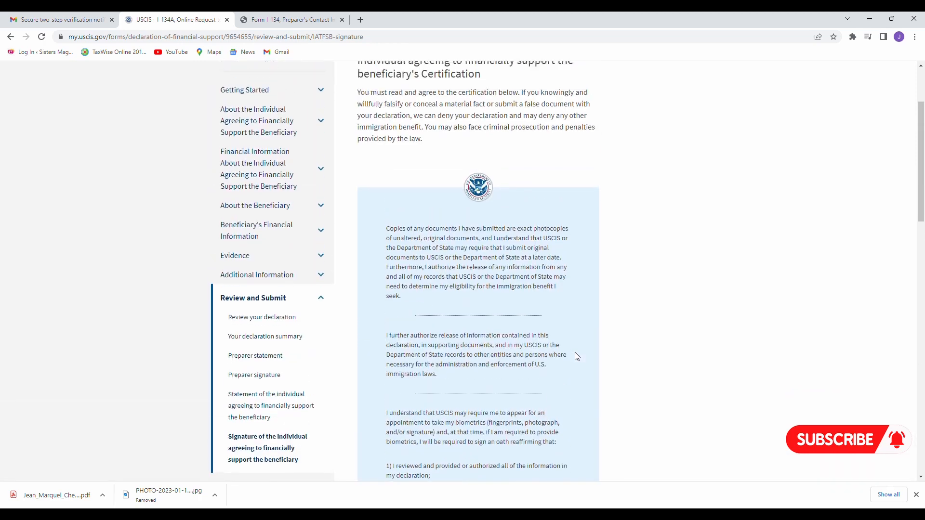
pyautogui.scroll(-11, 577, 357)
pyautogui.scroll(-1, 577, 357)
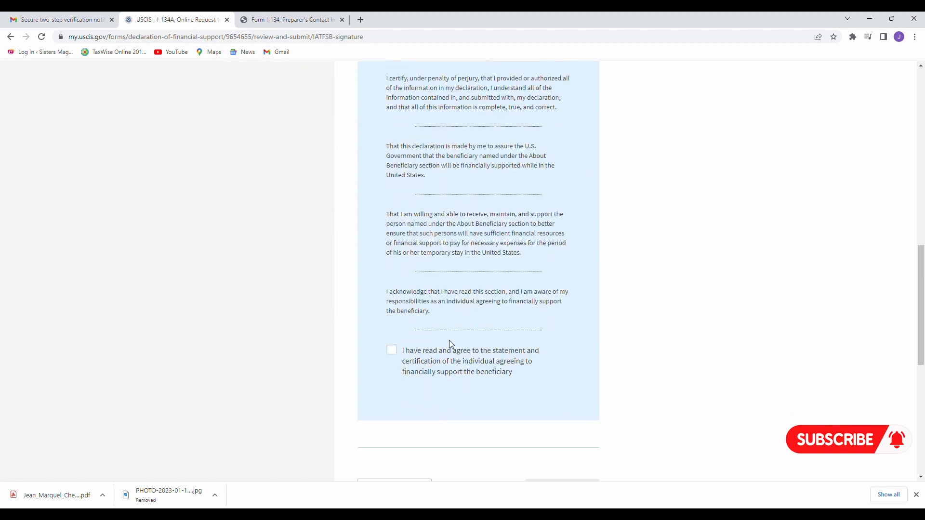
# Tick 'I have read and agree' for the supporter's statement and certification.
pyautogui.click(392, 350)
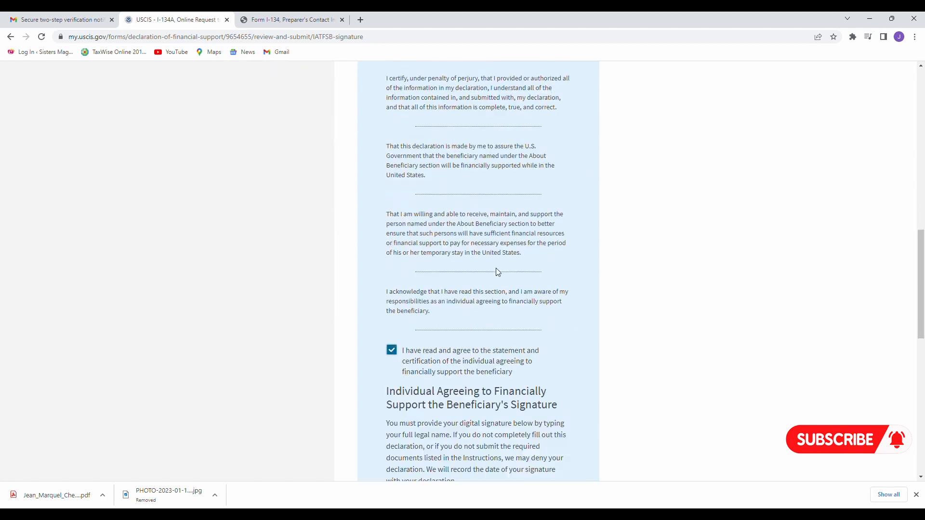
pyautogui.scroll(6, 499, 272)
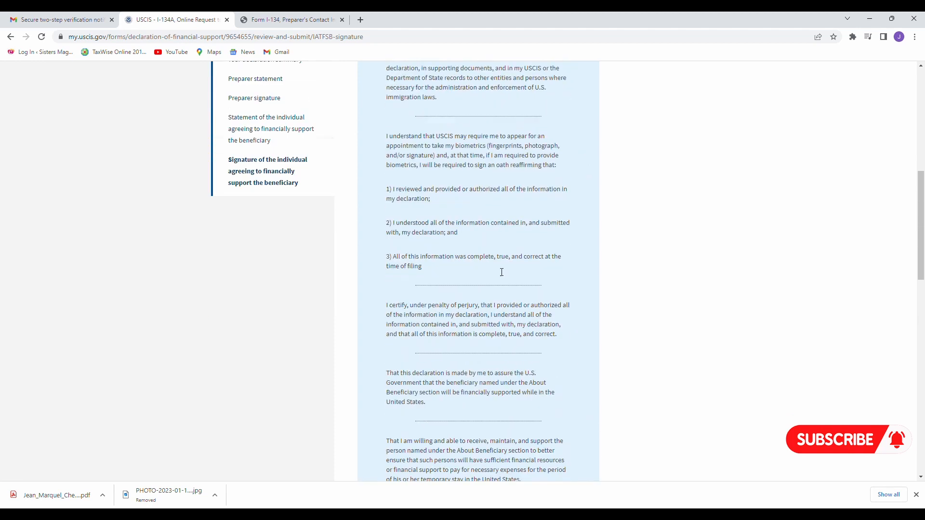
pyautogui.scroll(1, 499, 271)
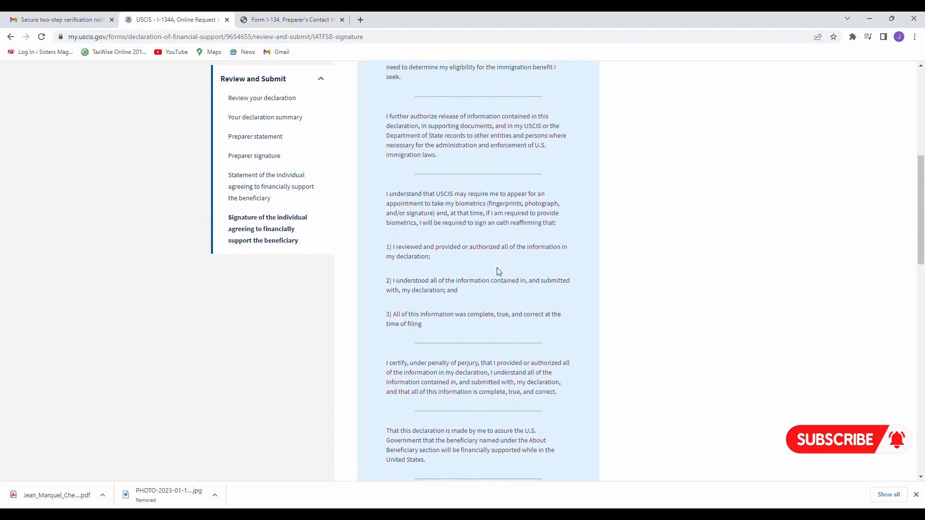
pyautogui.scroll(-2, 498, 272)
pyautogui.scroll(-3, 435, 237)
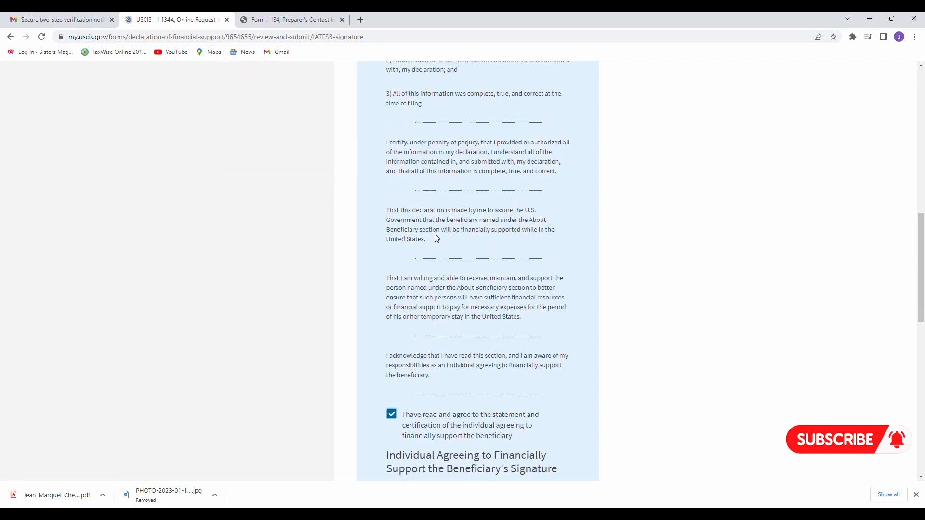
pyautogui.scroll(-7, 435, 234)
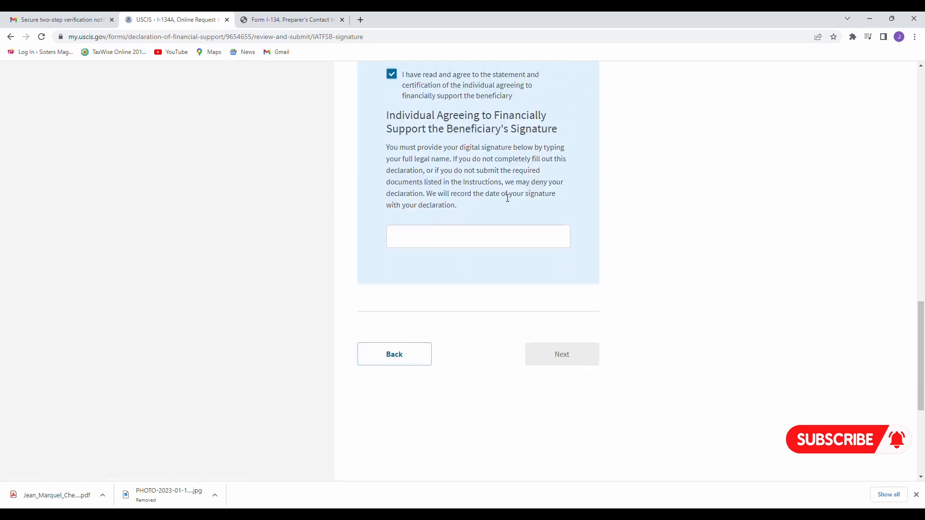
# Sign with the supporter's full legal name and continue to the Submit the I-134A page.
pyautogui.click(443, 230)
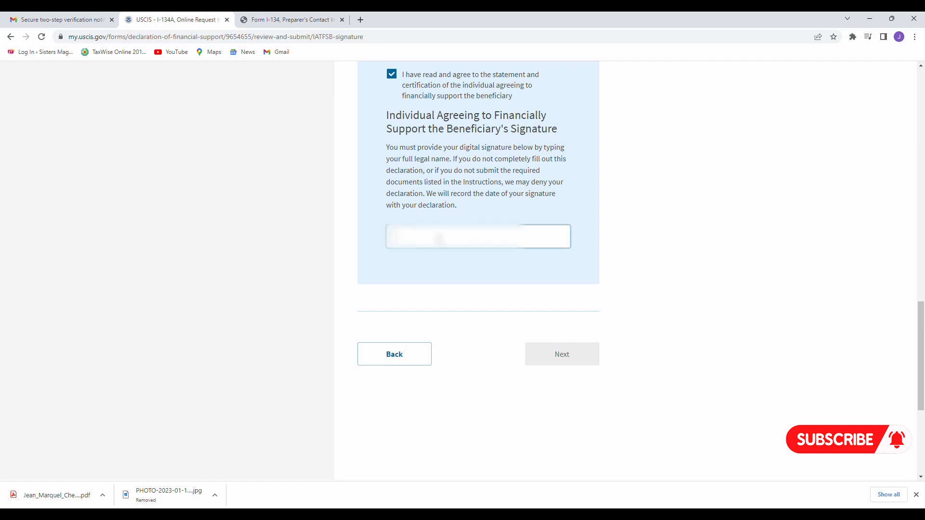
pyautogui.write('J')
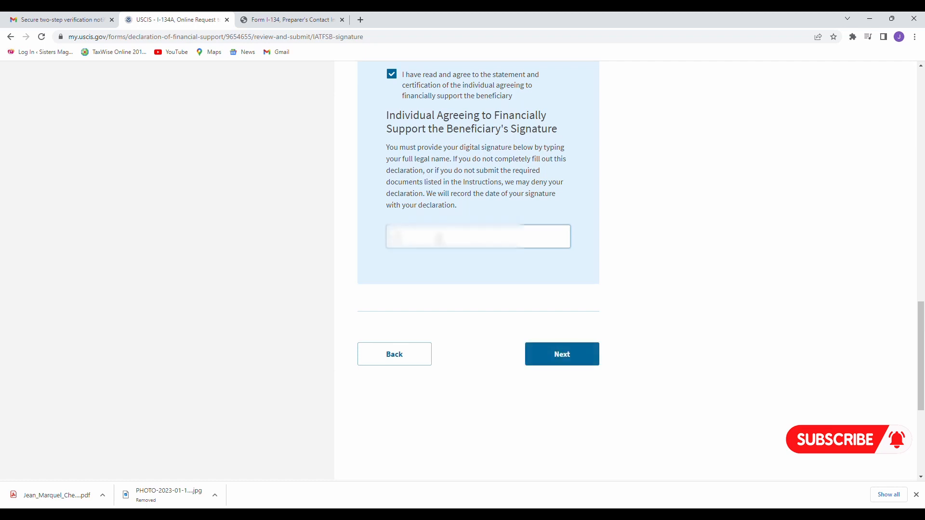
pyautogui.write('?????????')
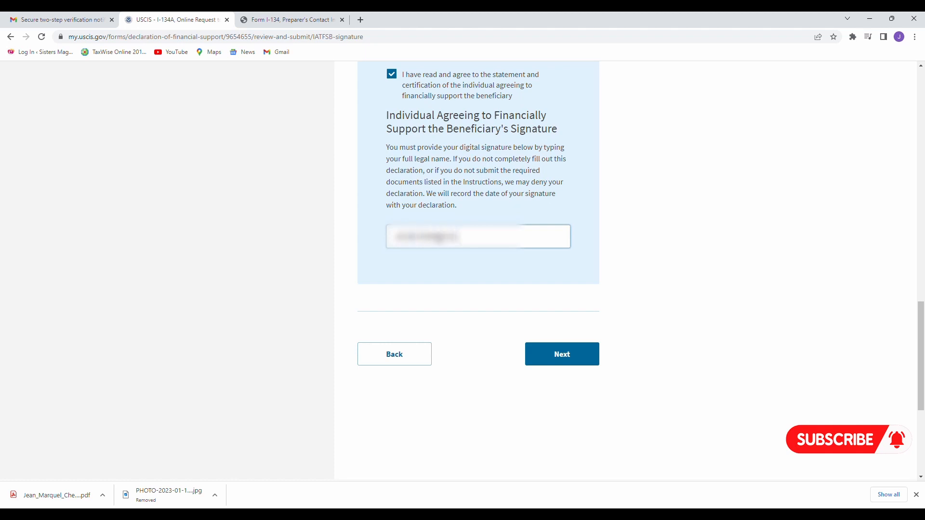
pyautogui.write('?????????')
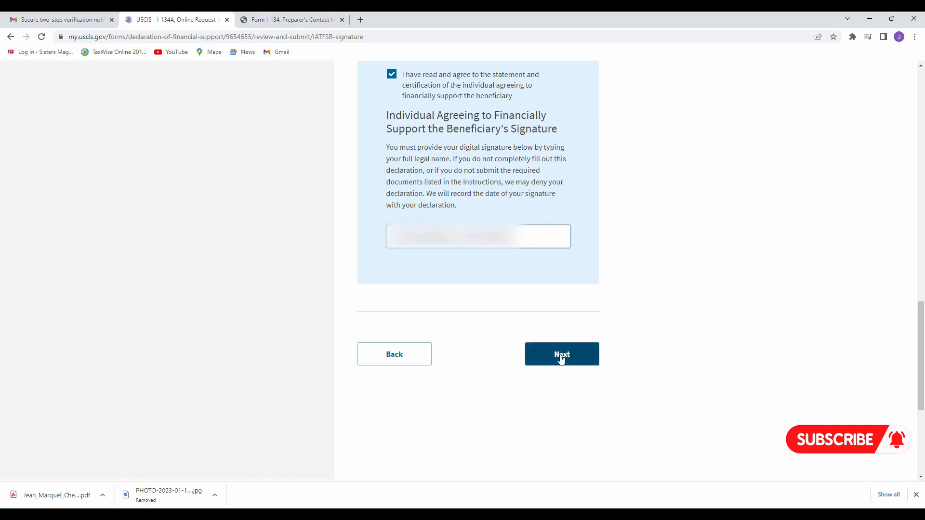
pyautogui.click(562, 357)
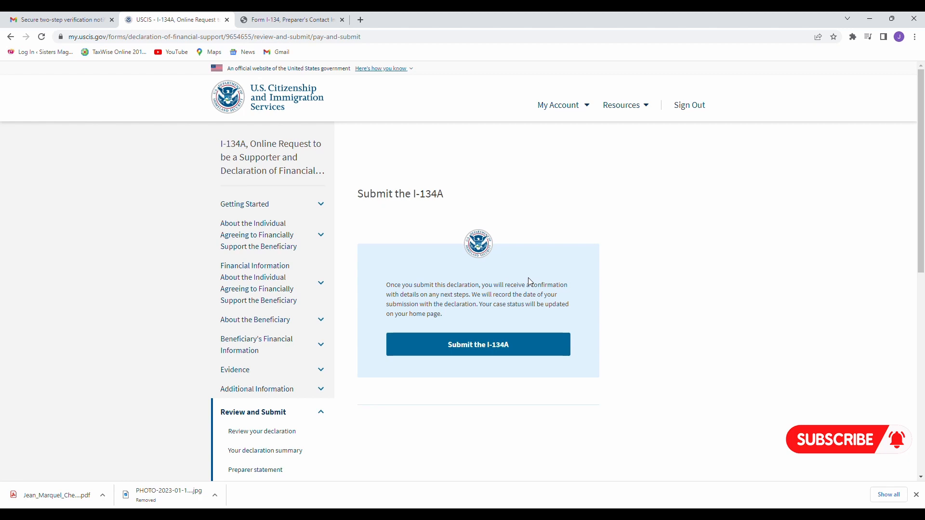
# Send the signed I-134A to USCIS with 'Submit the I-134A' and reach the success confirmation.
pyautogui.click(463, 346)
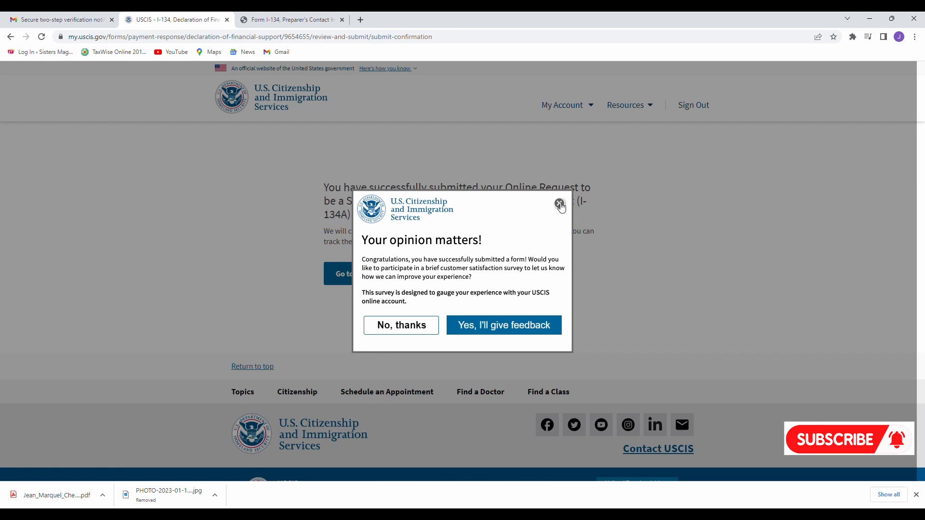
# Close the 'Your opinion matters' survey and view the I-134A as received under Your Cases.
pyautogui.click(560, 204)
pyautogui.moveTo(320, 187); pyautogui.dragTo(585, 234)
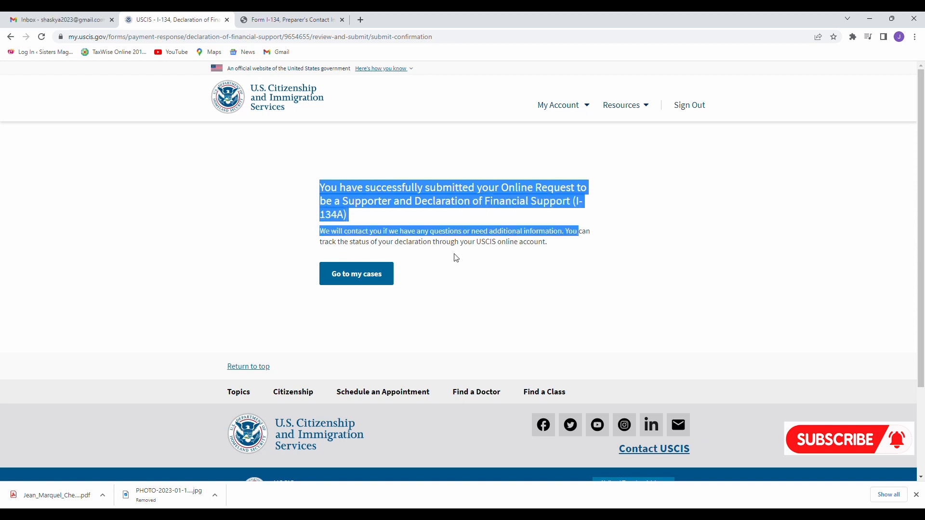
pyautogui.click(354, 286)
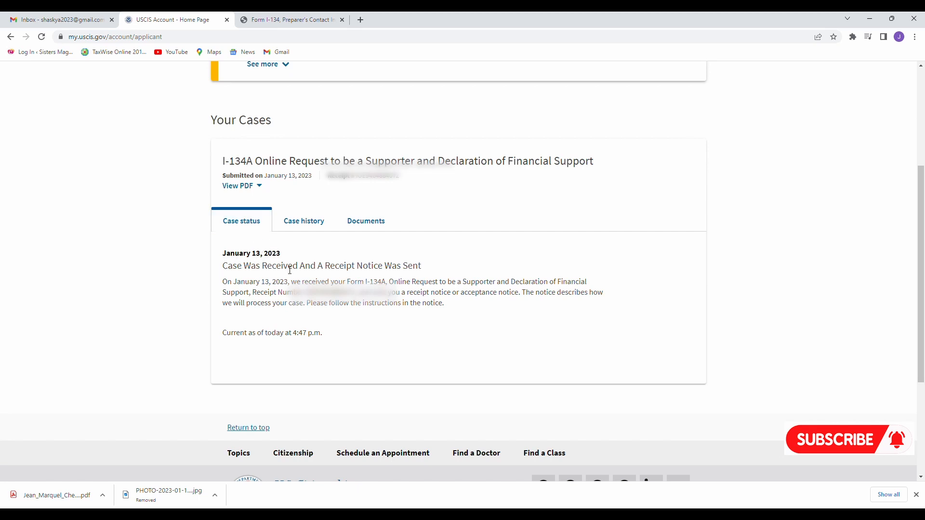
pyautogui.scroll(-1, 381, 272)
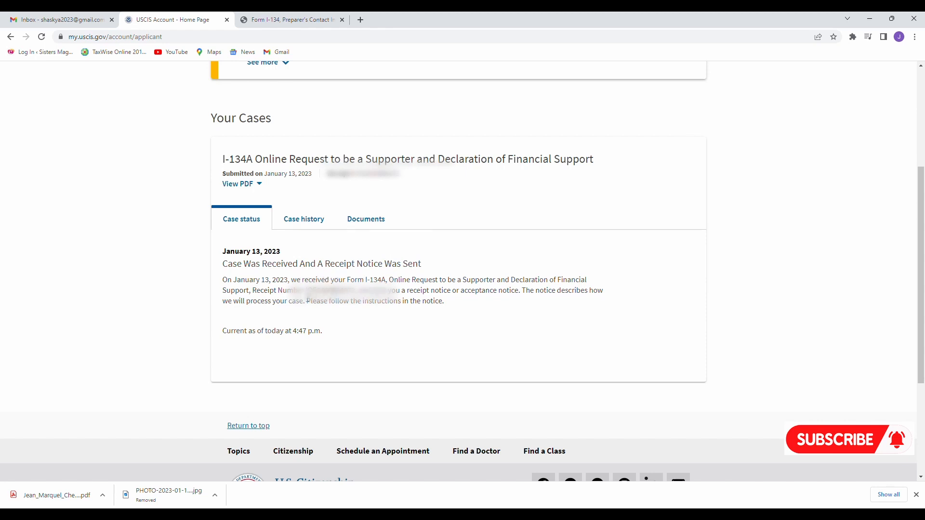
pyautogui.moveTo(301, 290); pyautogui.dragTo(359, 291)
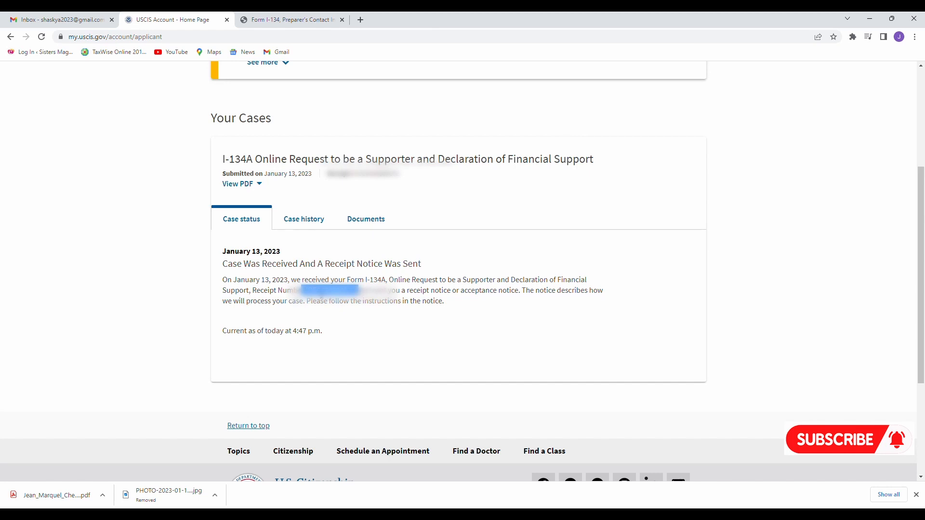
pyautogui.moveTo(252, 291); pyautogui.dragTo(364, 300)
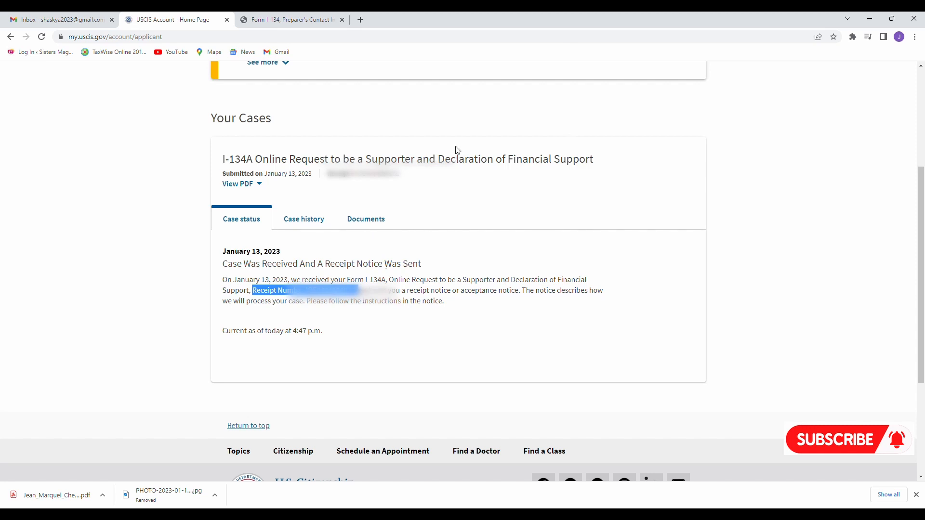
pyautogui.moveTo(400, 174); pyautogui.dragTo(327, 181)
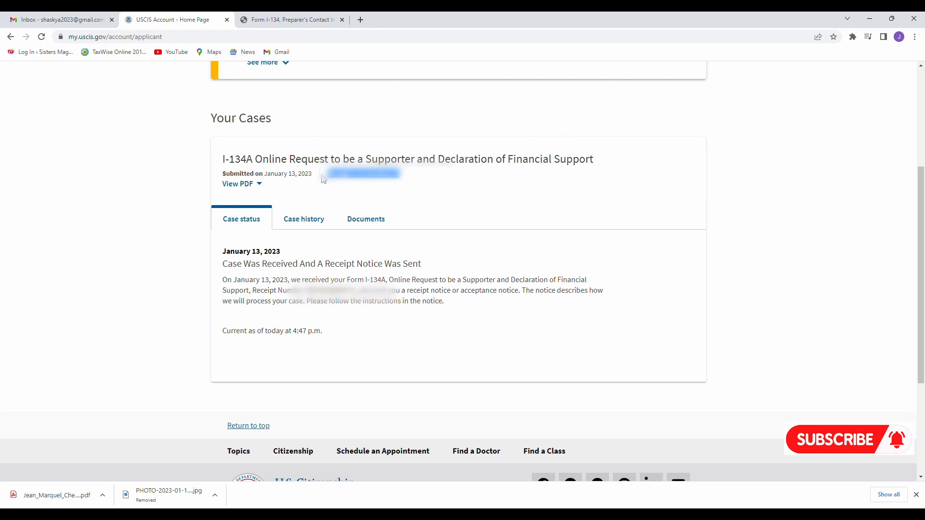
pyautogui.click(444, 195)
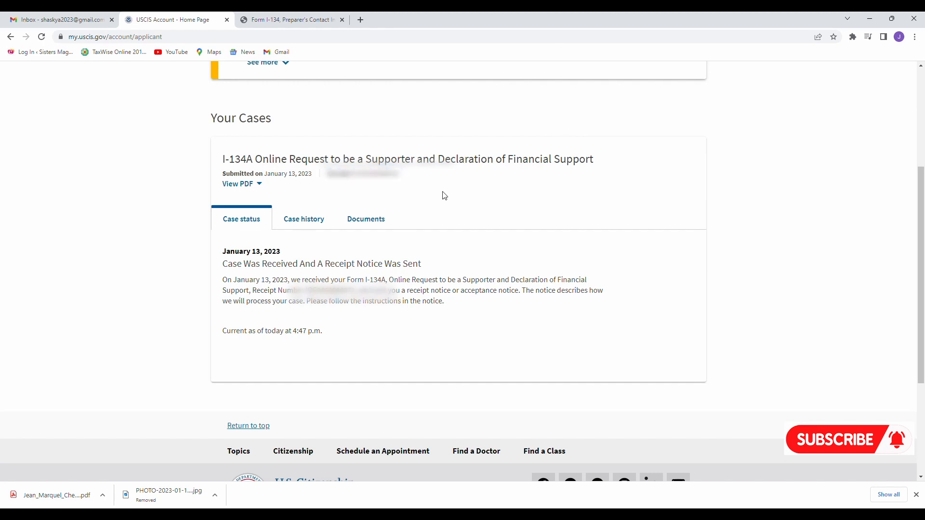